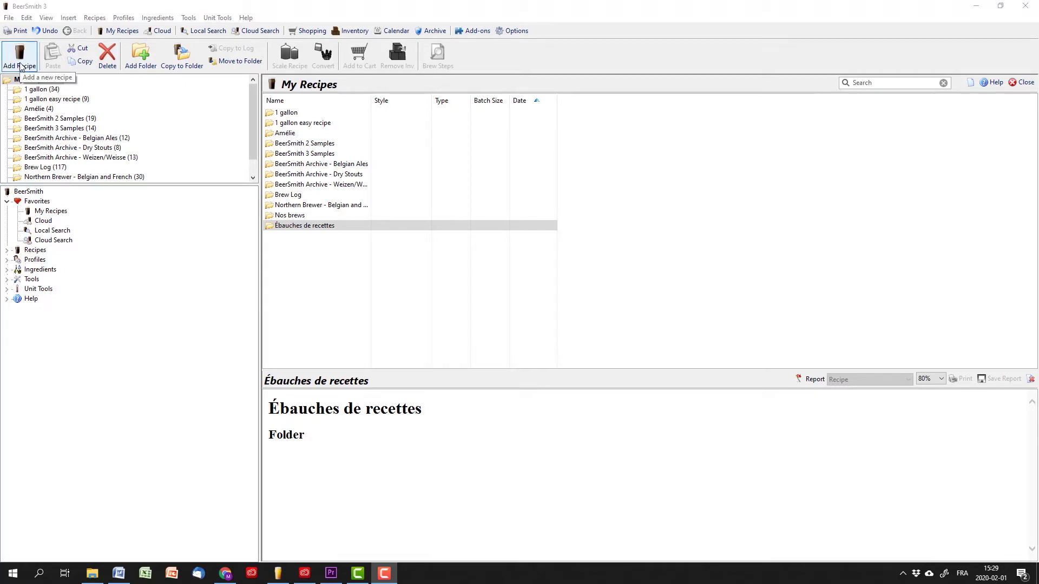
- Create a new recipe and name it "Bitter anglaise"
left_click(20, 65)
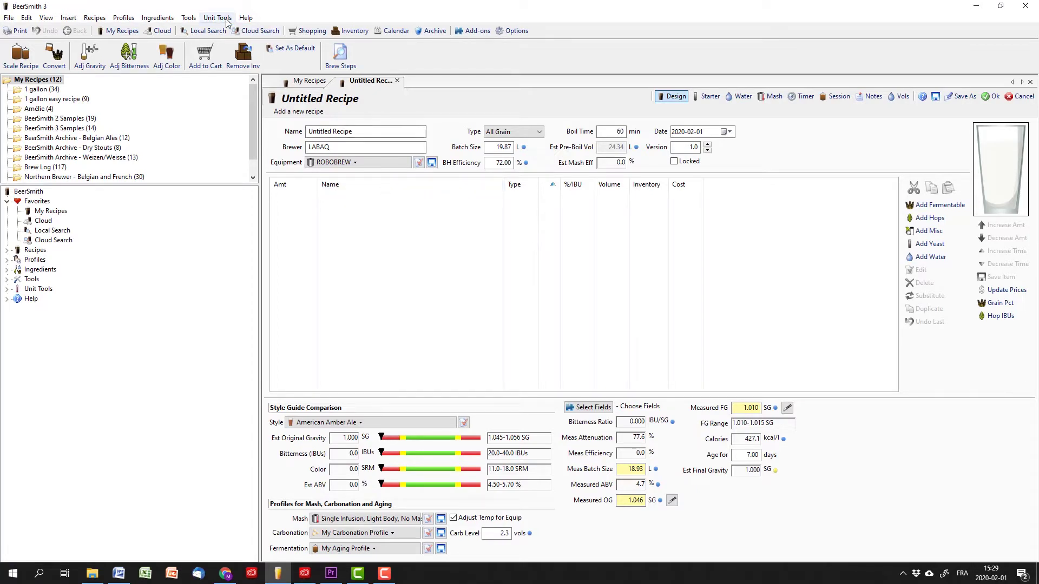
left_click(198, 23)
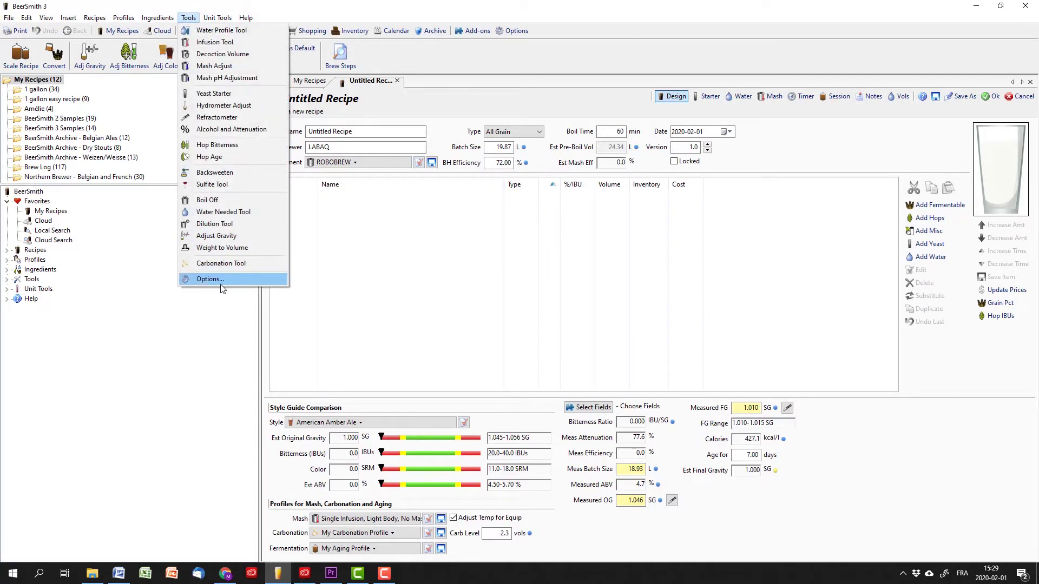
left_click(425, 261)
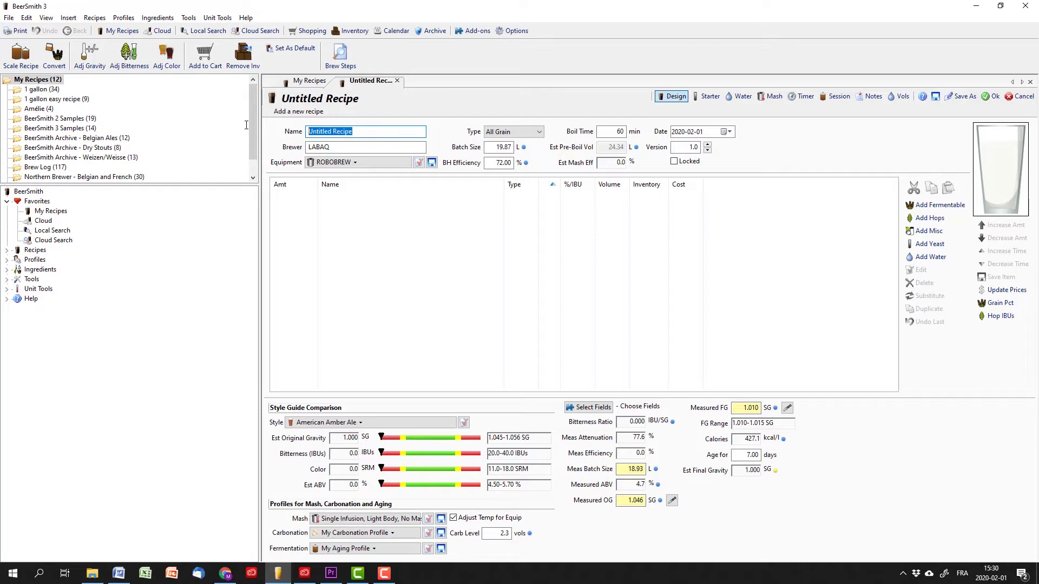
type("Bitter a")
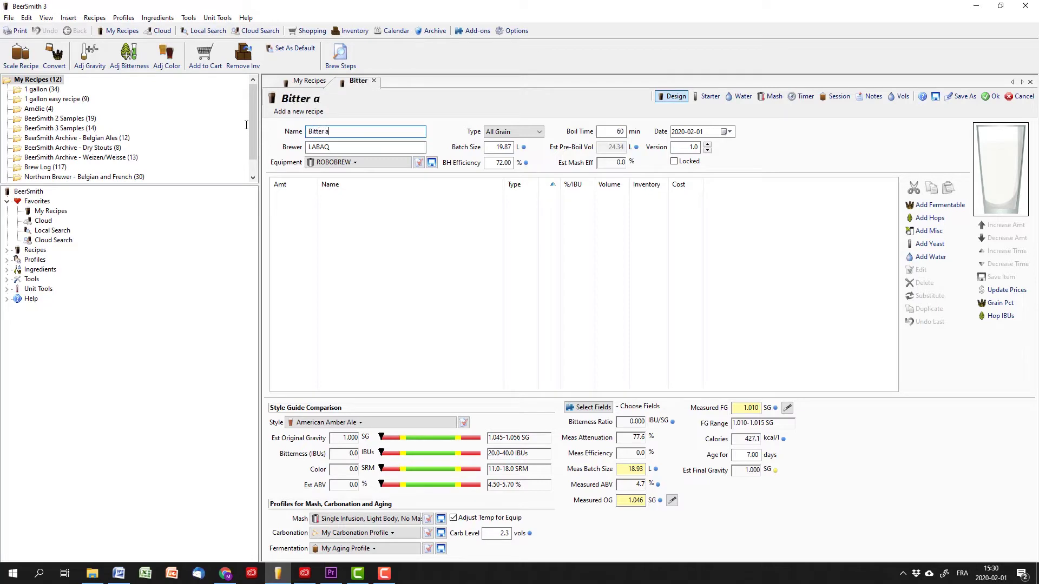
type("nglaise")
left_click(355, 164)
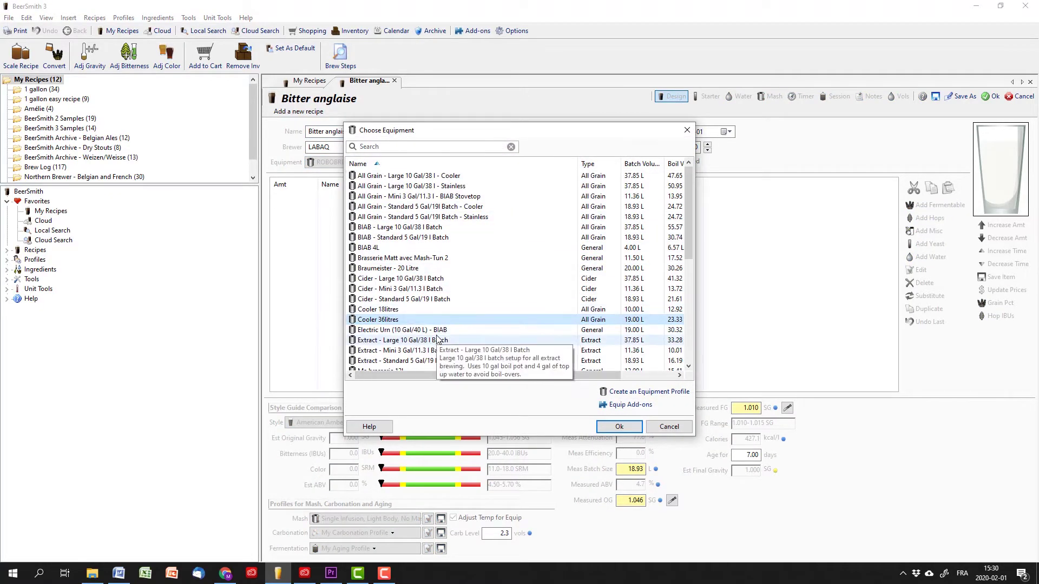
left_click(421, 311)
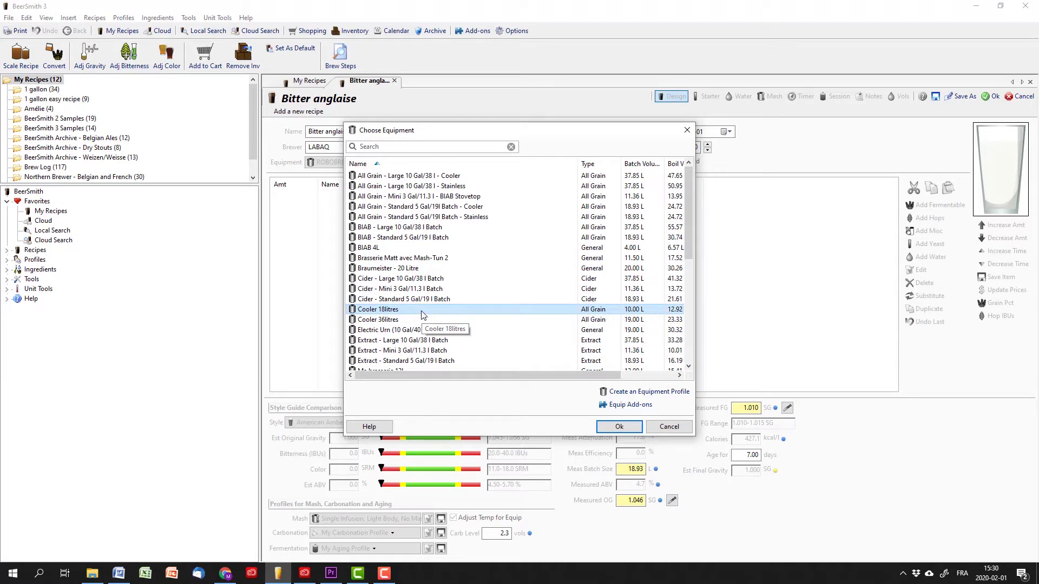
left_click(674, 430)
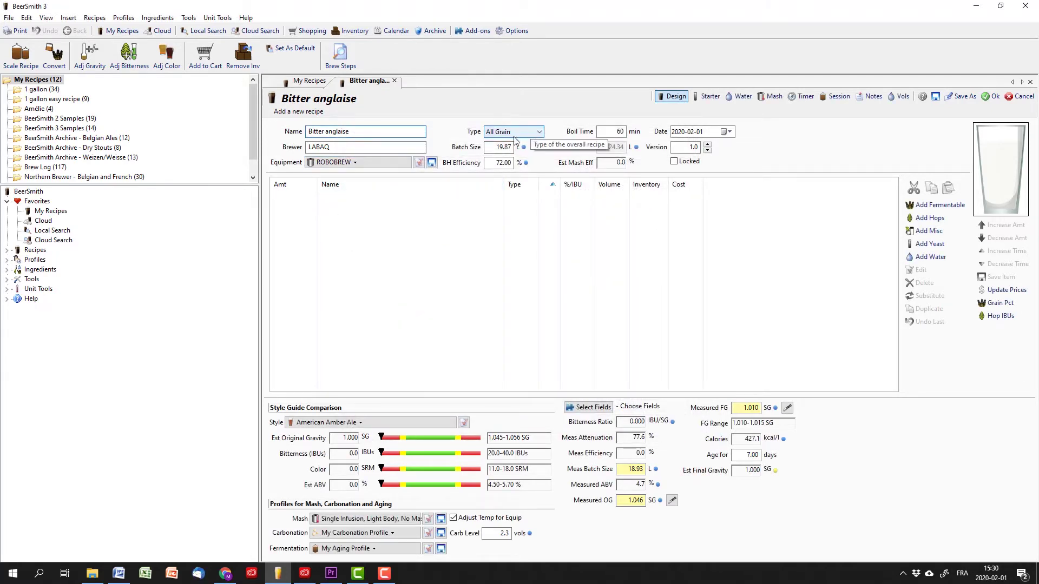
- Set the recipe's batch size to 19 L
double_click(501, 147)
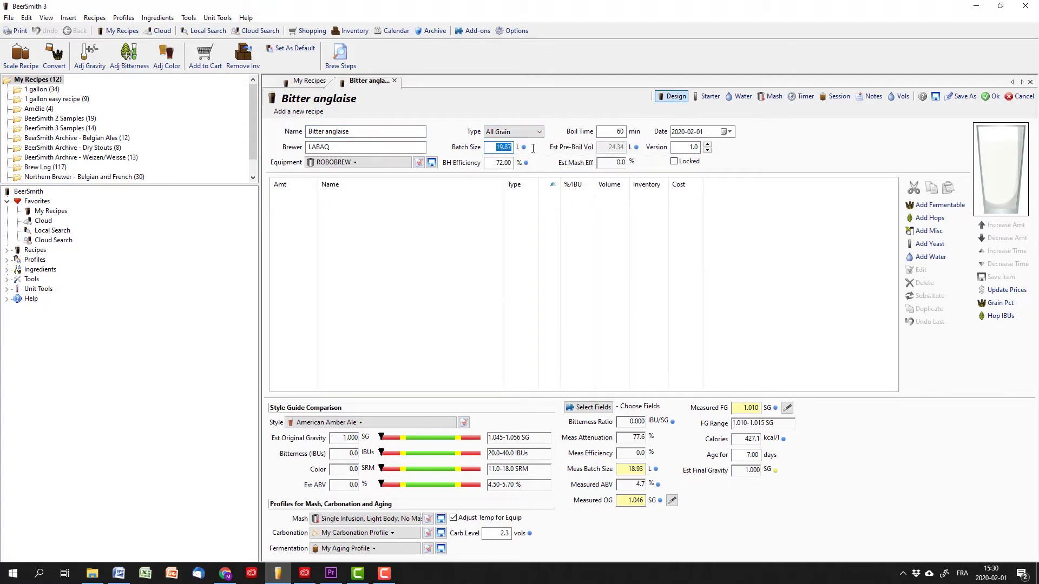
type("19")
key("Tab")
double_click(496, 162)
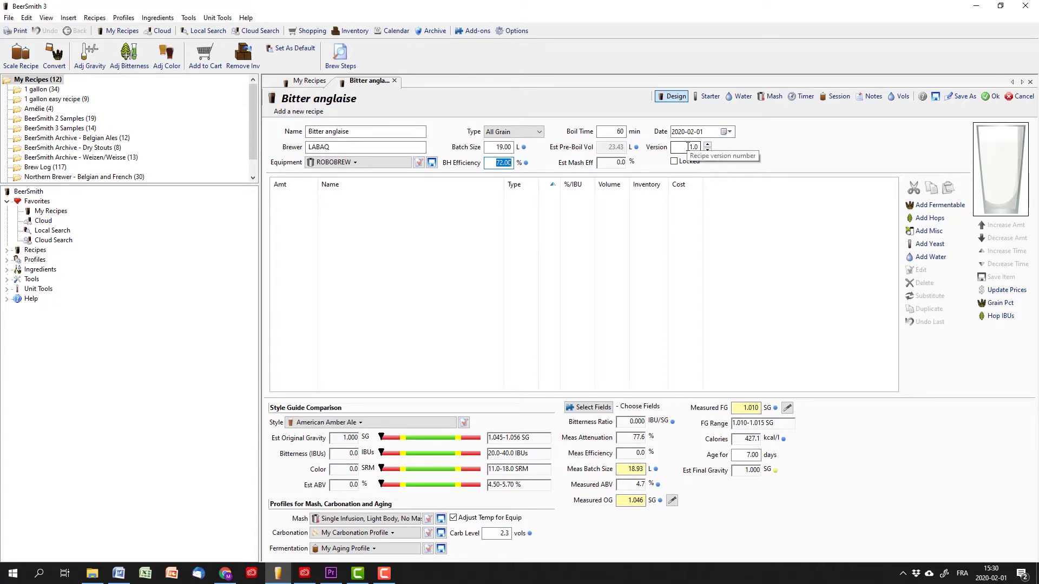
- Search the beer styles for "bitter" and assign the Strong Bitter style to the recipe
left_click(431, 423)
mouse_move(429, 220)
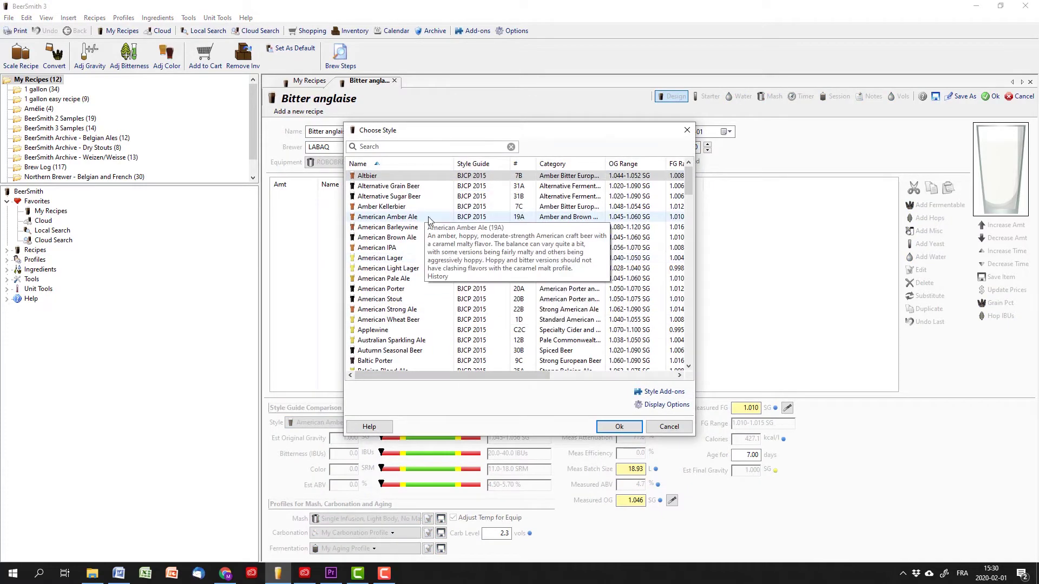
type("bitter")
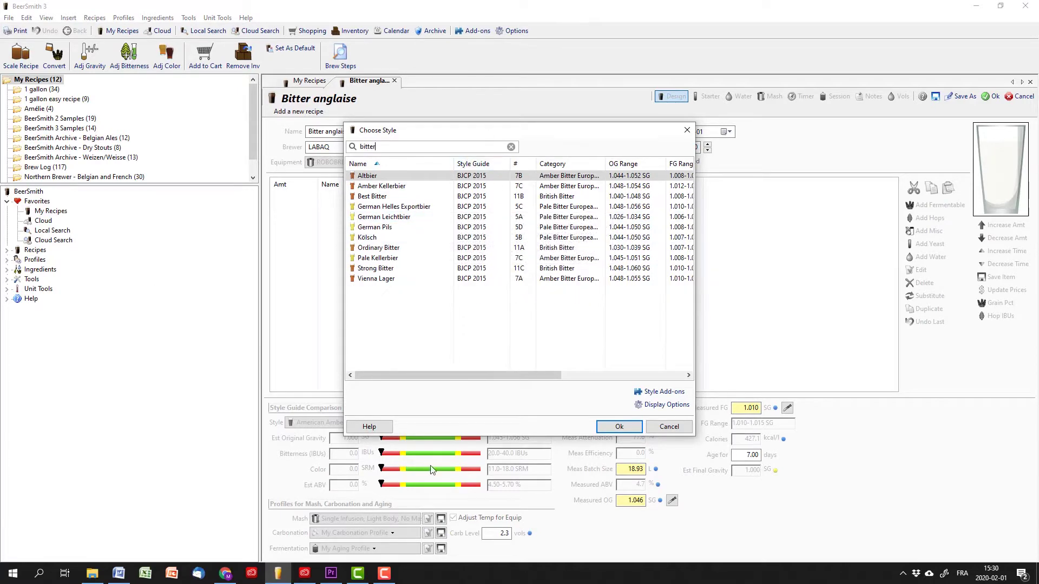
mouse_move(395, 271)
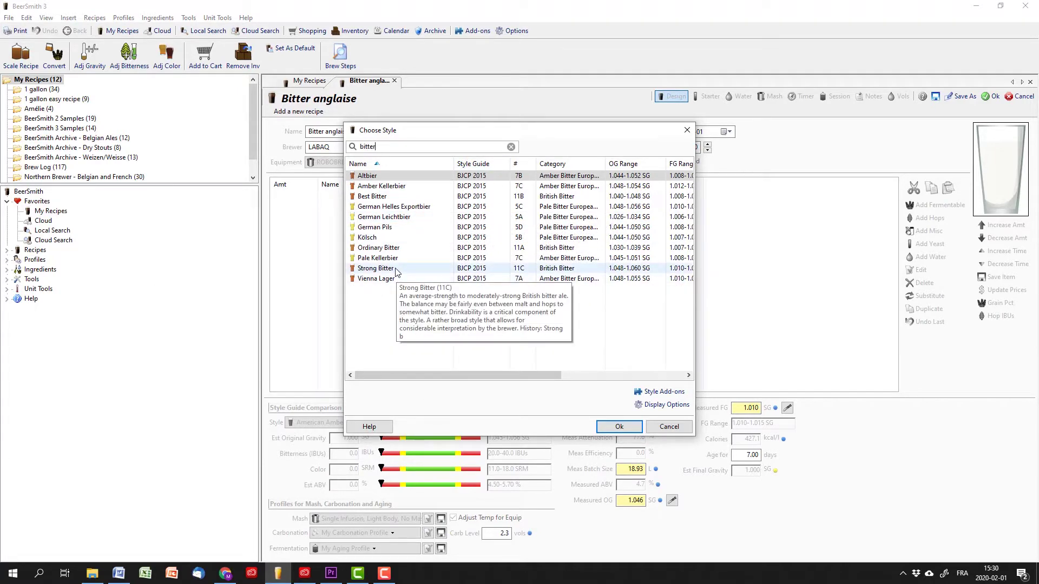
mouse_move(405, 250)
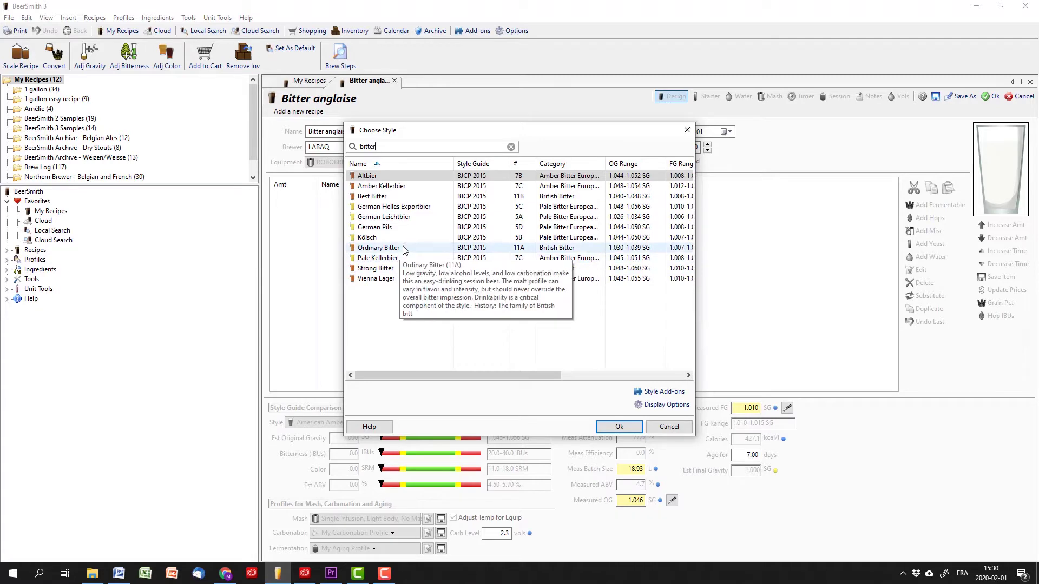
left_click(406, 269)
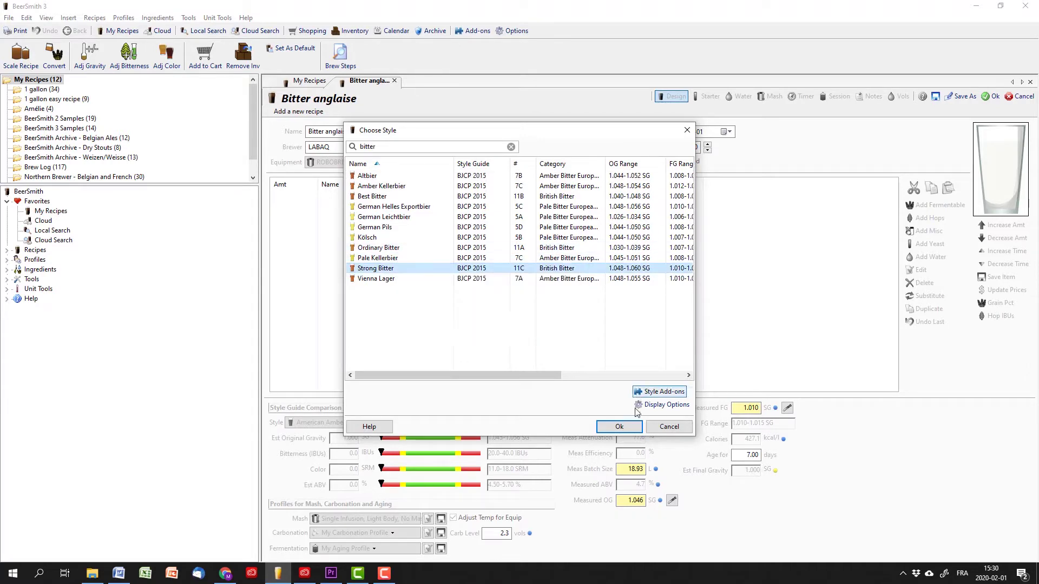
left_click(617, 427)
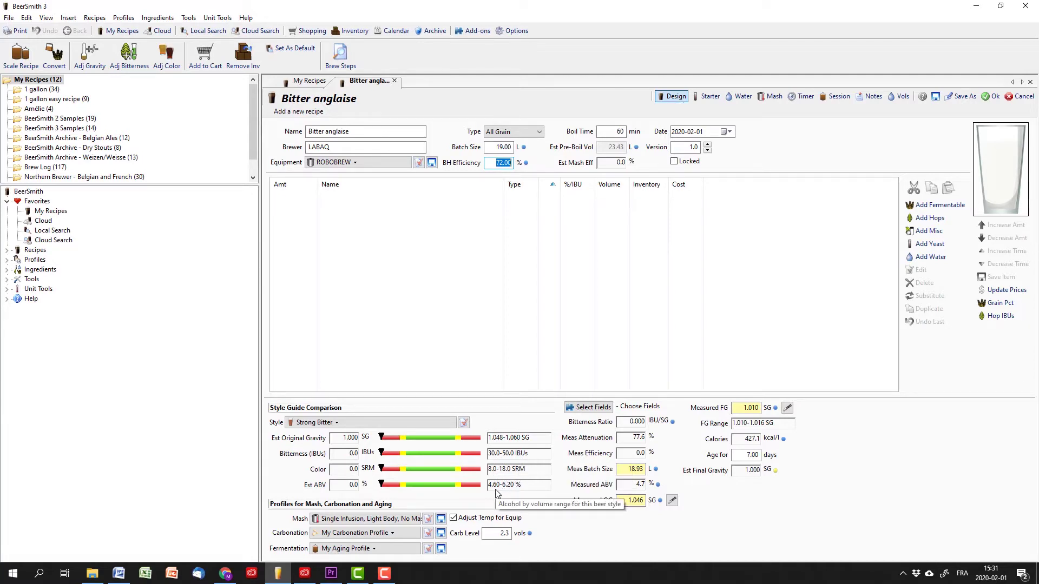
- Enlarge the recipe design area and assign the Robobrew Mash and Sparge Med Body mash profile
left_click_drag(259, 313, 102, 299)
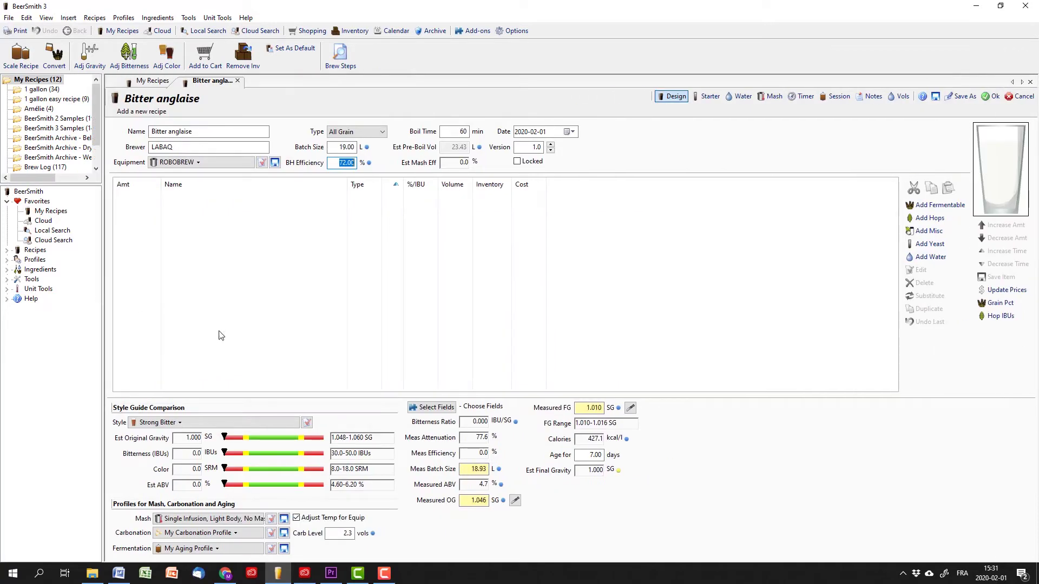
left_click(252, 524)
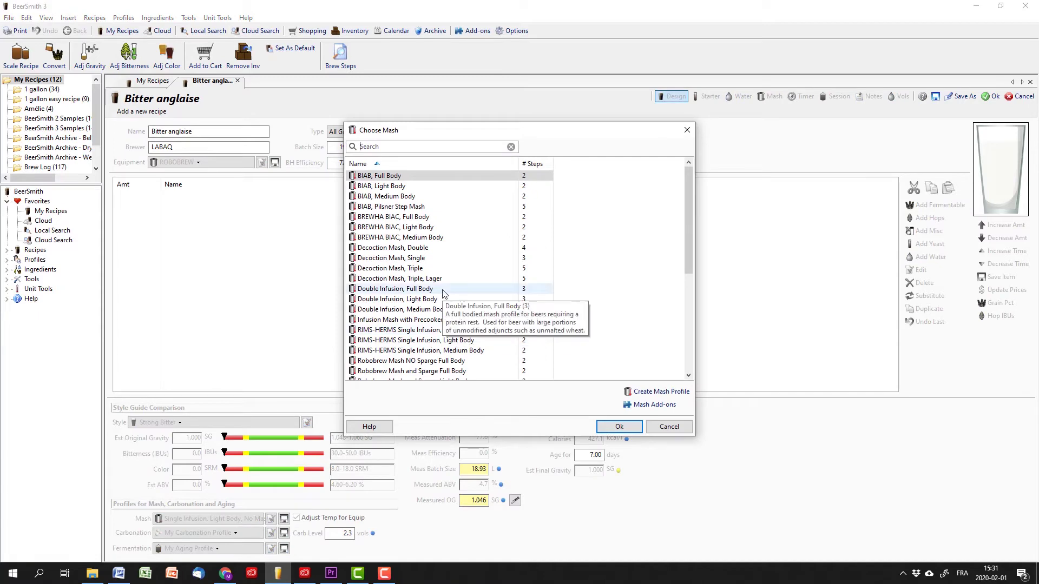
scroll(421, 335, "down", 6)
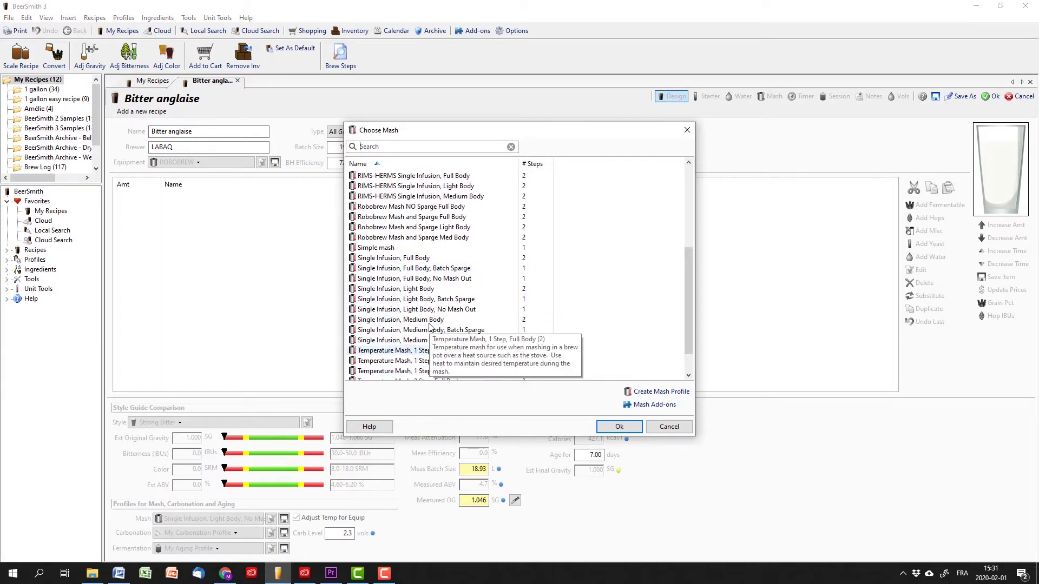
scroll(443, 292, "up", 1)
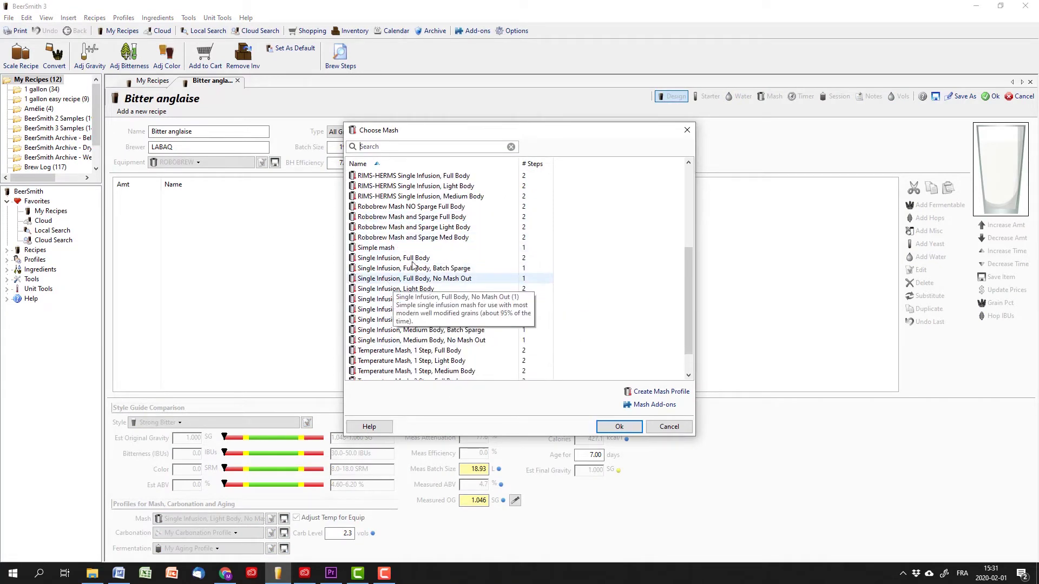
left_click(439, 238)
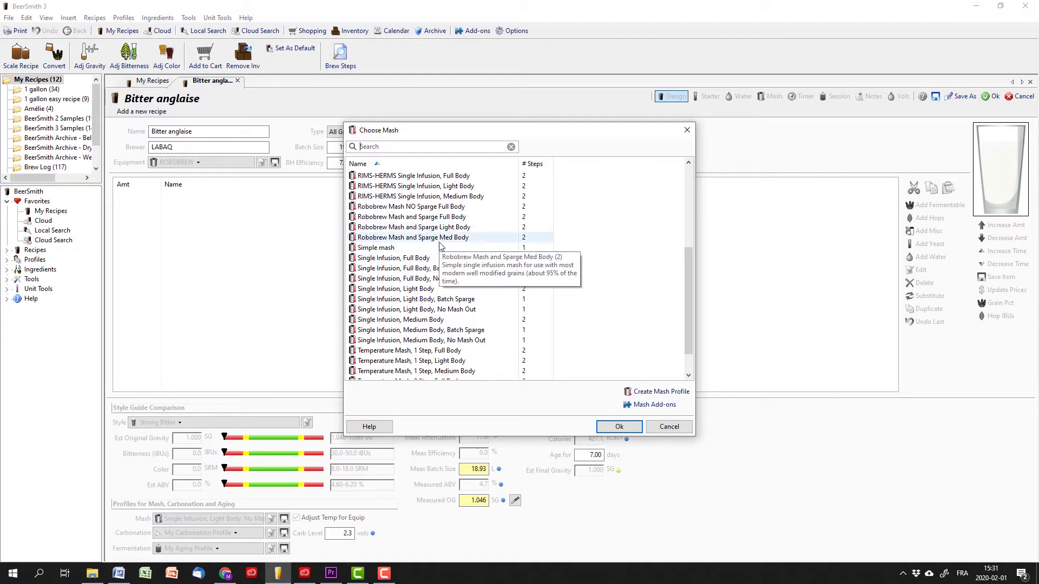
left_click(618, 426)
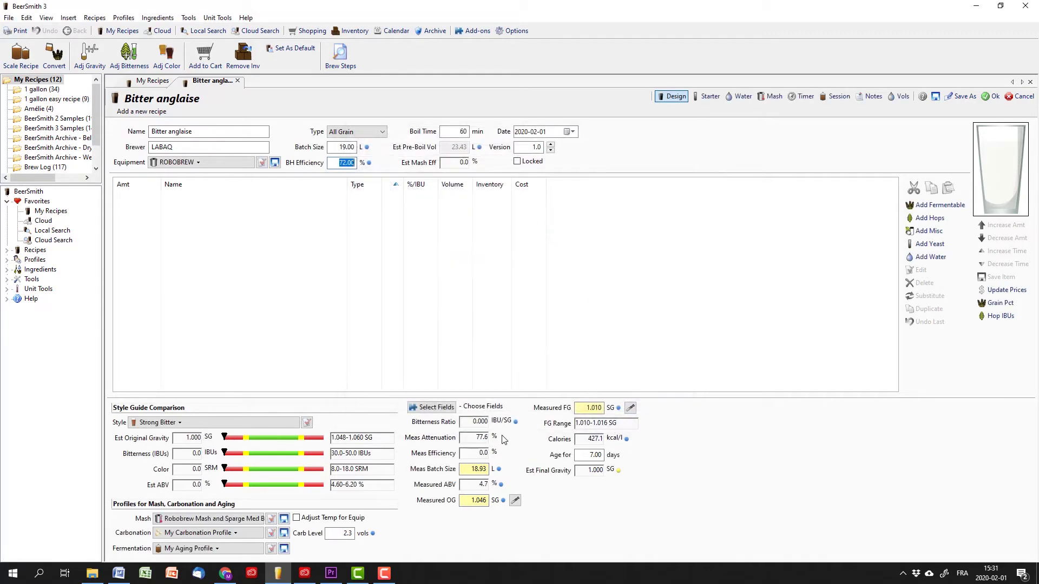
- Set the recipe's carbonation to Corn Sugar and its fermentation profile to Ale, Single Stage
left_click(236, 533)
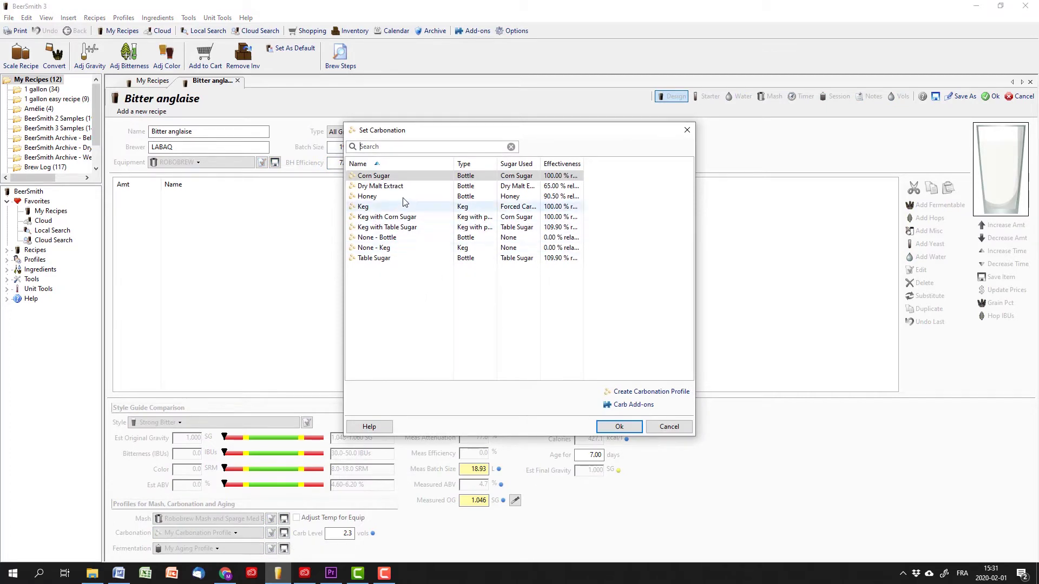
left_click(619, 427)
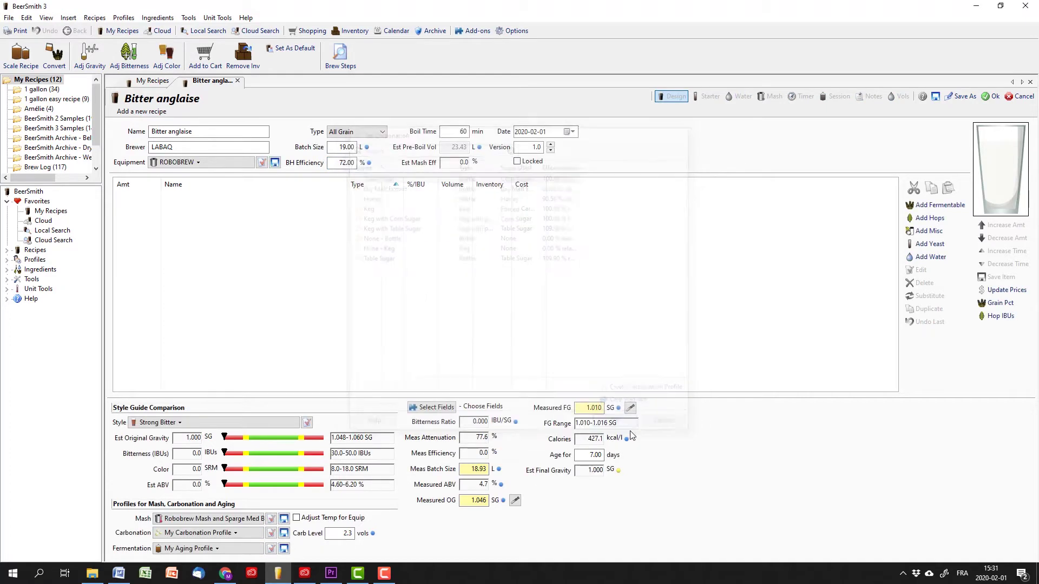
left_click(186, 548)
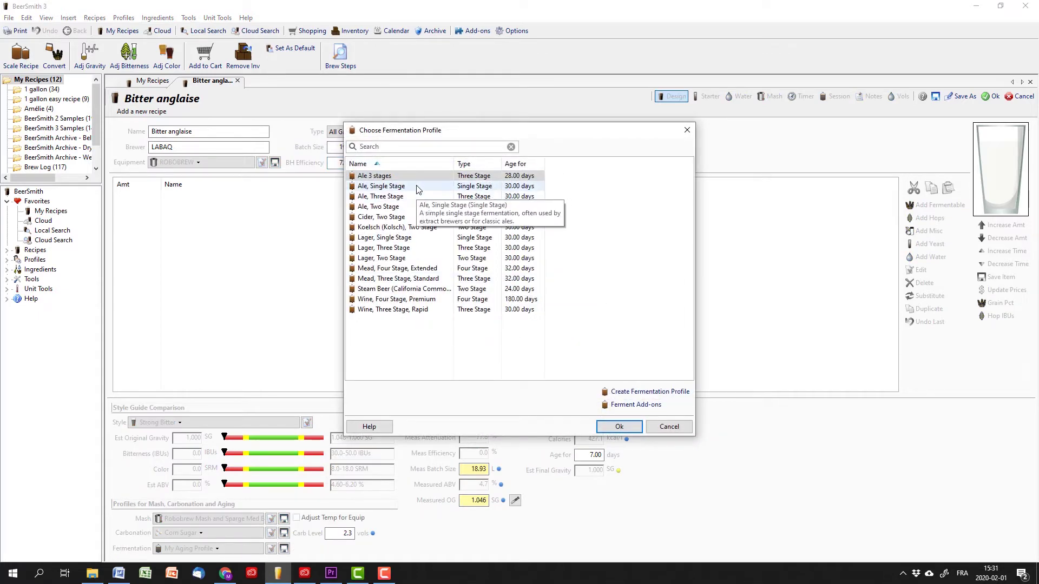
left_click(618, 427)
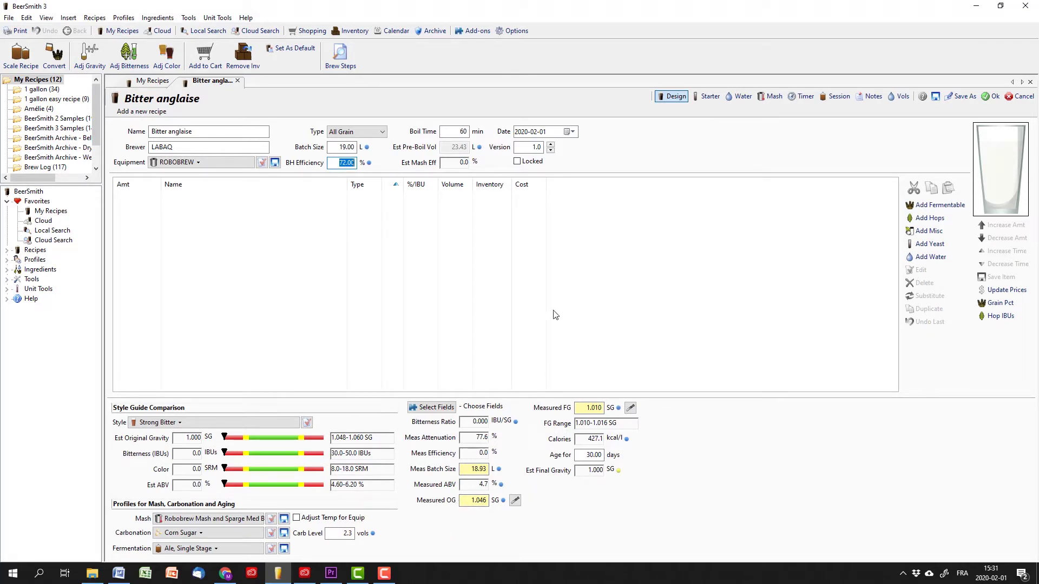
- Switch to Chrome and close the book preview to view the Amazon page for Brewing Classic Styles
mouse_move(229, 576)
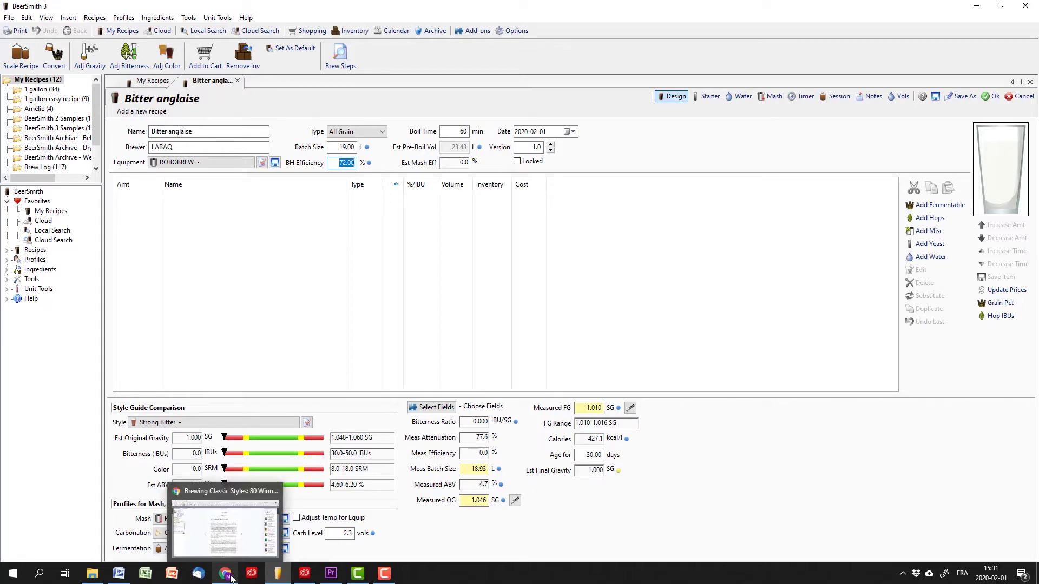
left_click(230, 577)
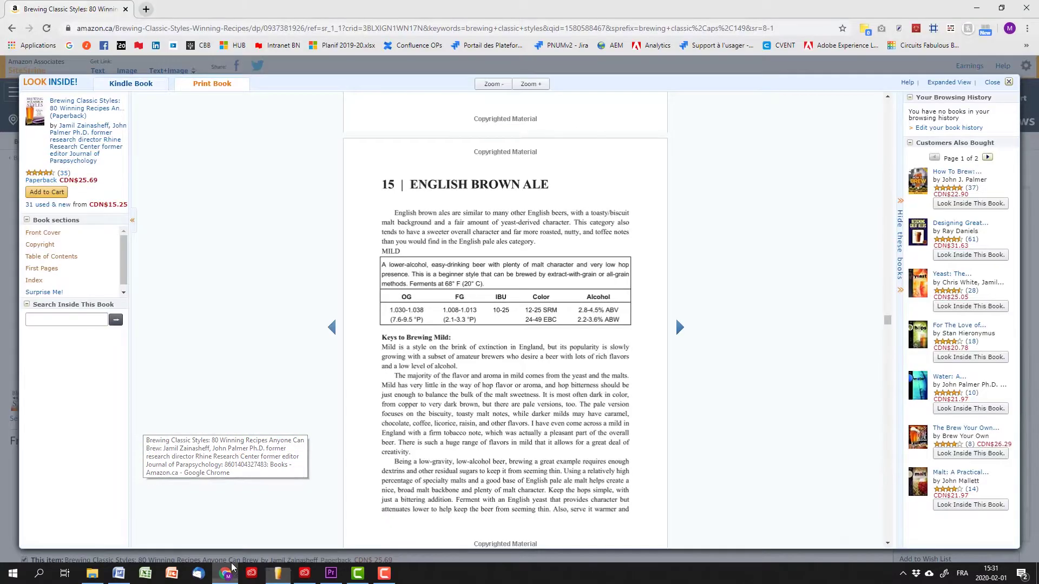
left_click(1010, 82)
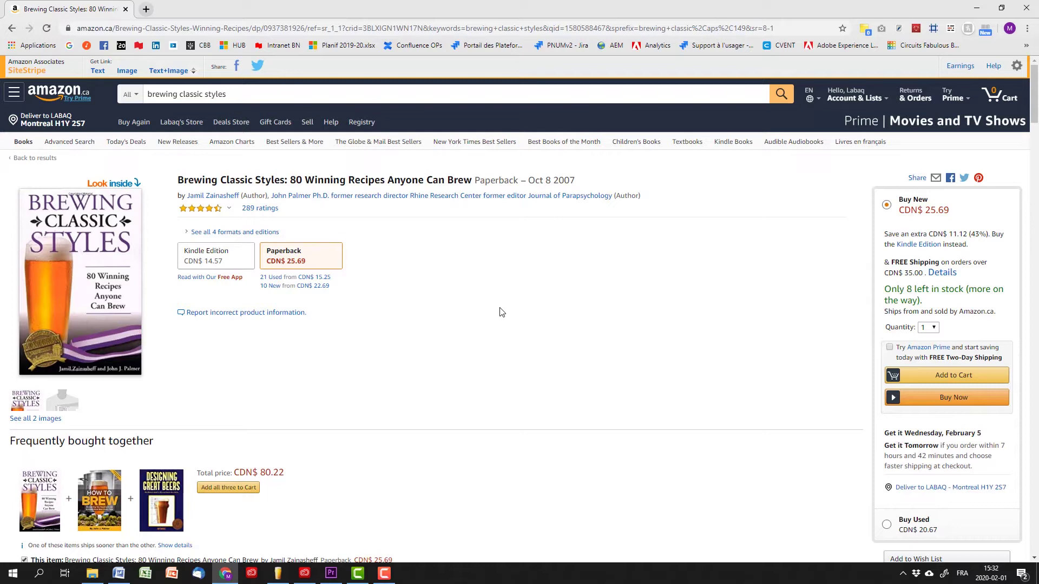
- Open the Brewing Classic Styles preview and leaf forward through its contents and ingredient chapters to the brown ale recipes
left_click(123, 183)
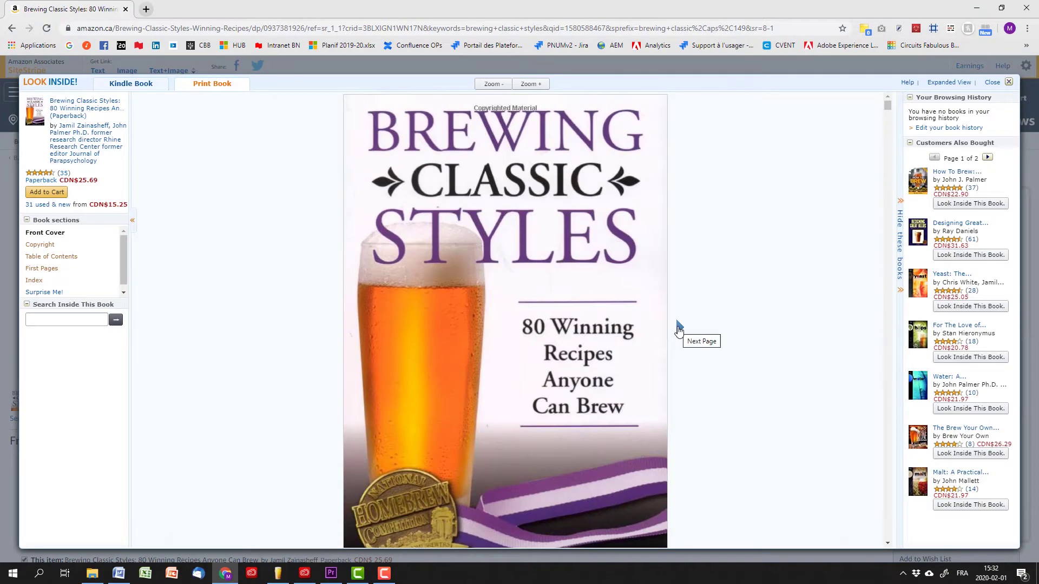
left_click(678, 327)
left_click(679, 327)
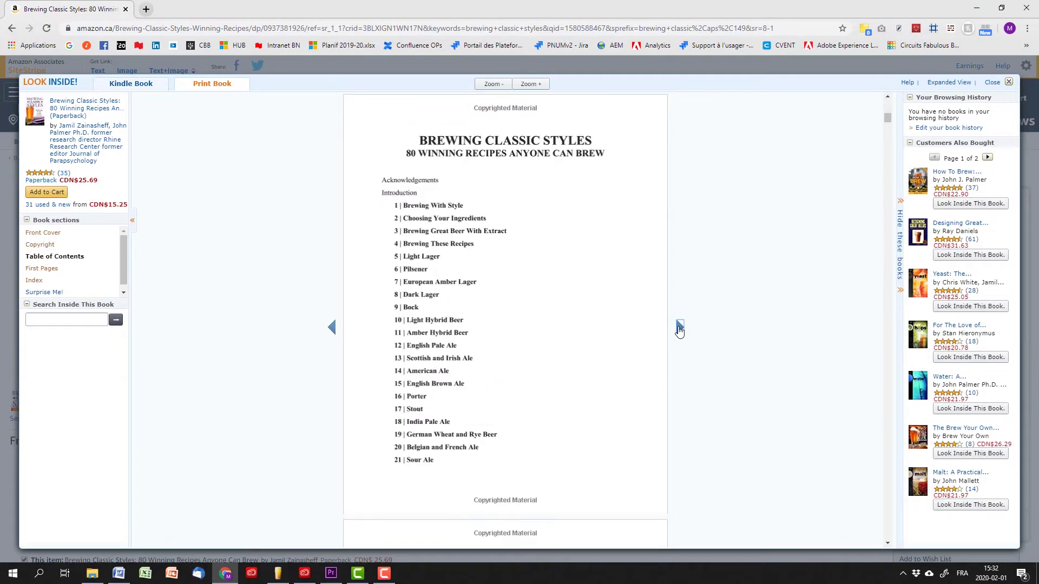
left_click(679, 328)
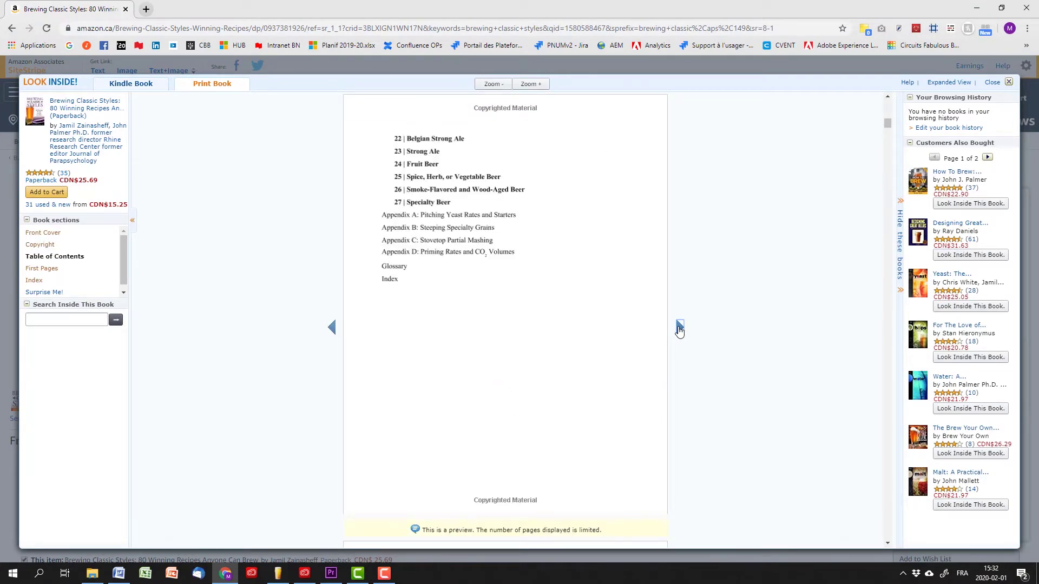
left_click(679, 327)
left_click(679, 328)
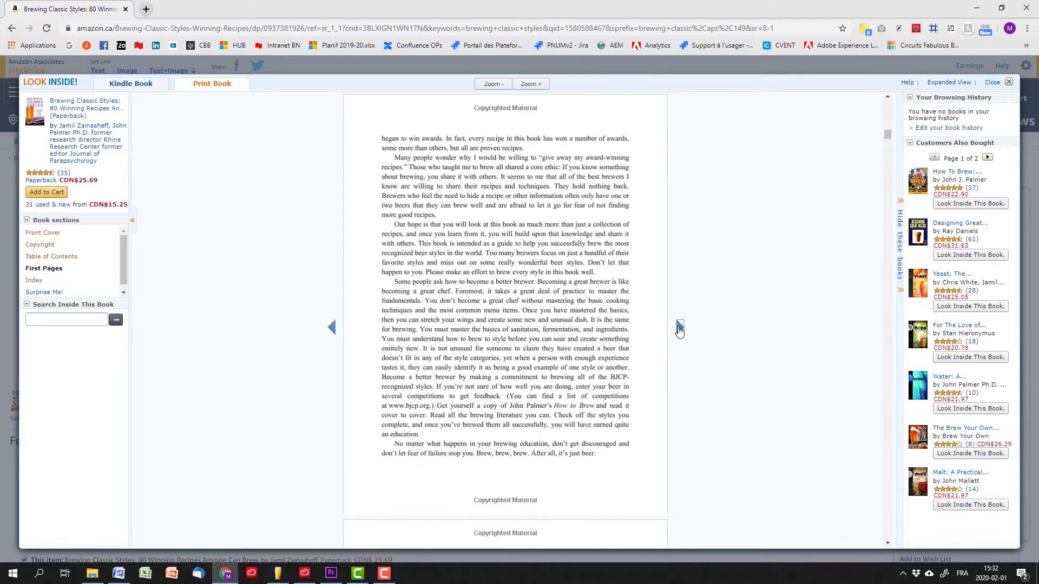
left_click(679, 327)
left_click(680, 327)
left_click(679, 327)
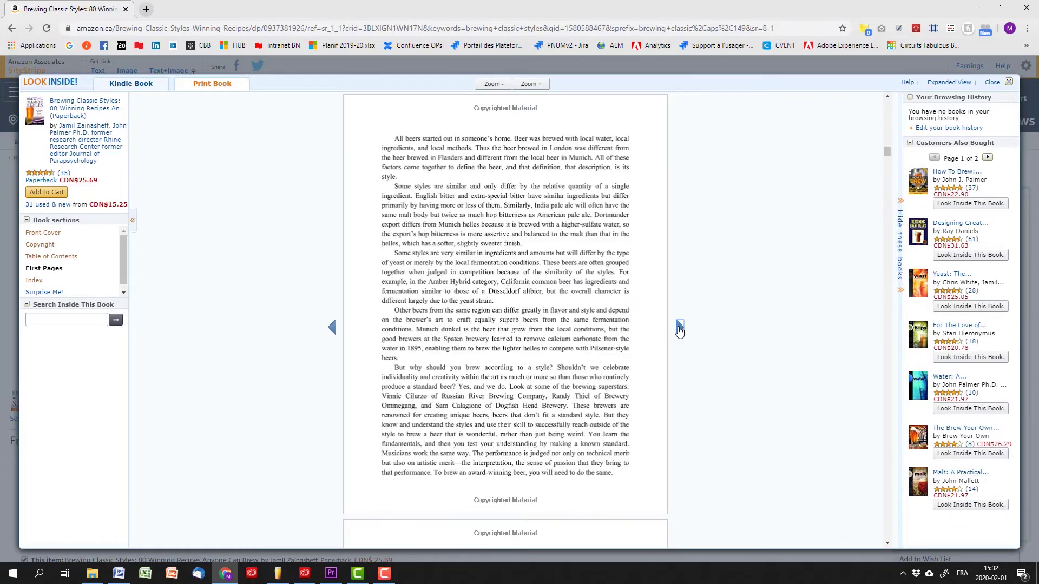
left_click(680, 328)
left_click(680, 327)
left_click(679, 327)
left_click(679, 327)
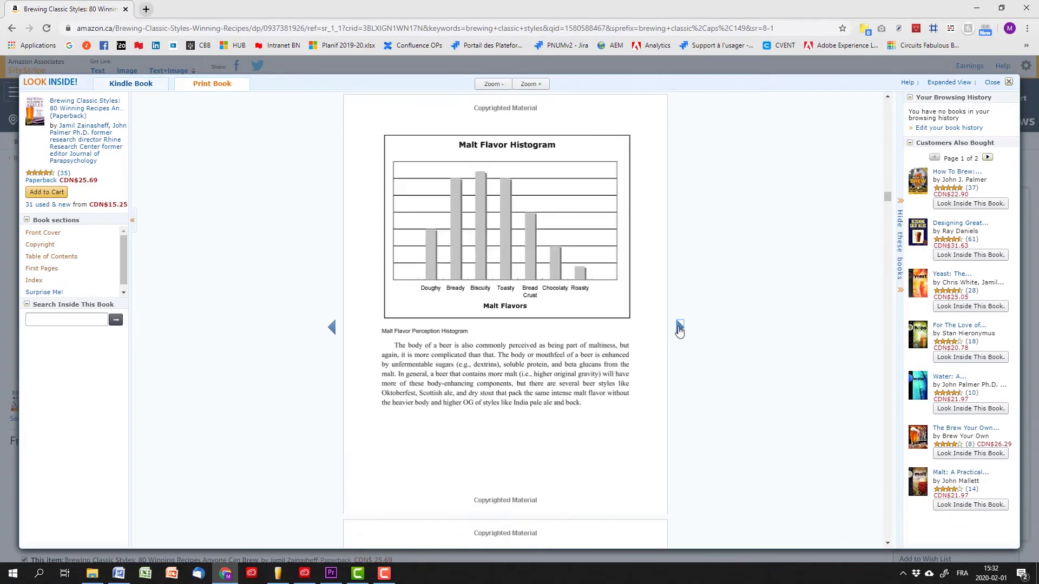
left_click(680, 327)
left_click(680, 328)
left_click(679, 328)
left_click(679, 327)
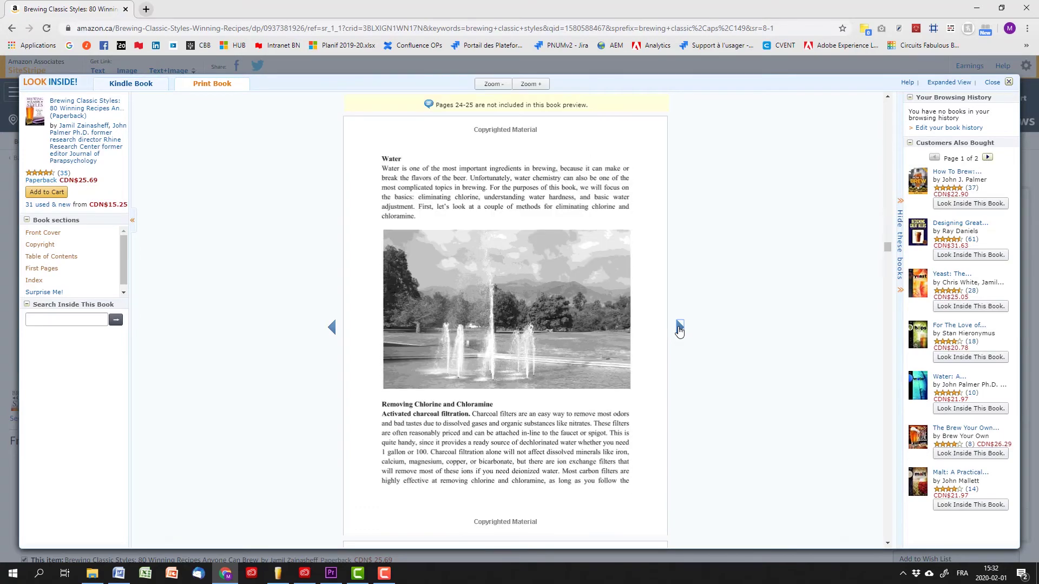
left_click(679, 327)
left_click(679, 327)
left_click(679, 327)
left_click(679, 328)
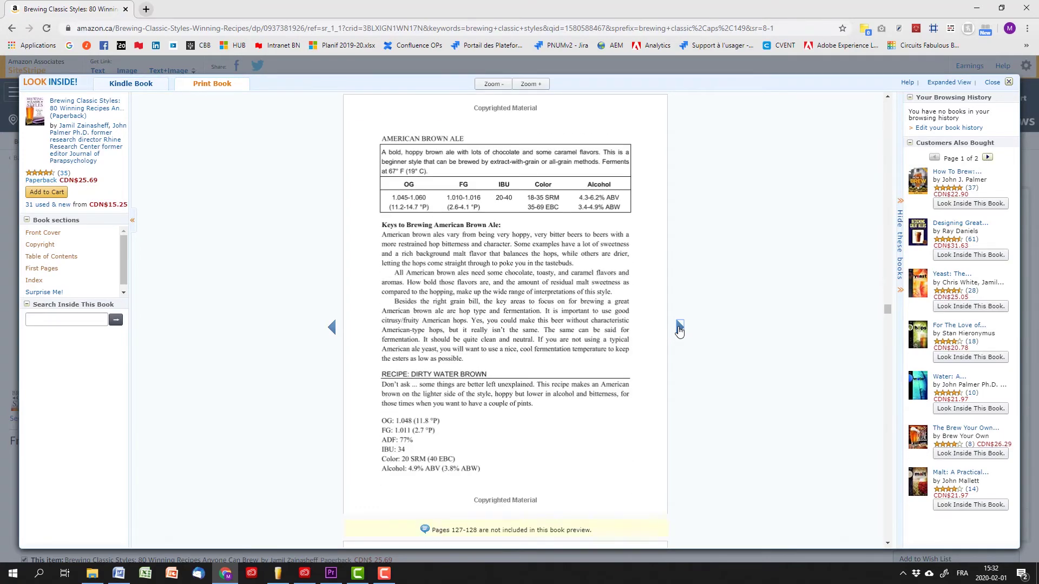
left_click(679, 327)
left_click(680, 327)
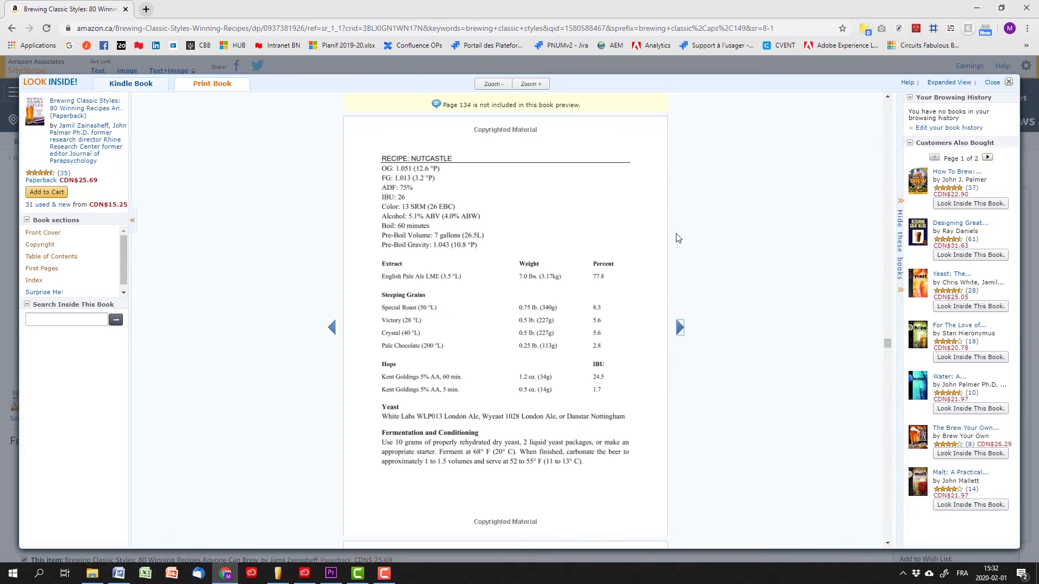
- Go back to the English Brown Ale chapter, examine its Mild style description and recipe, then close the preview
left_click(332, 327)
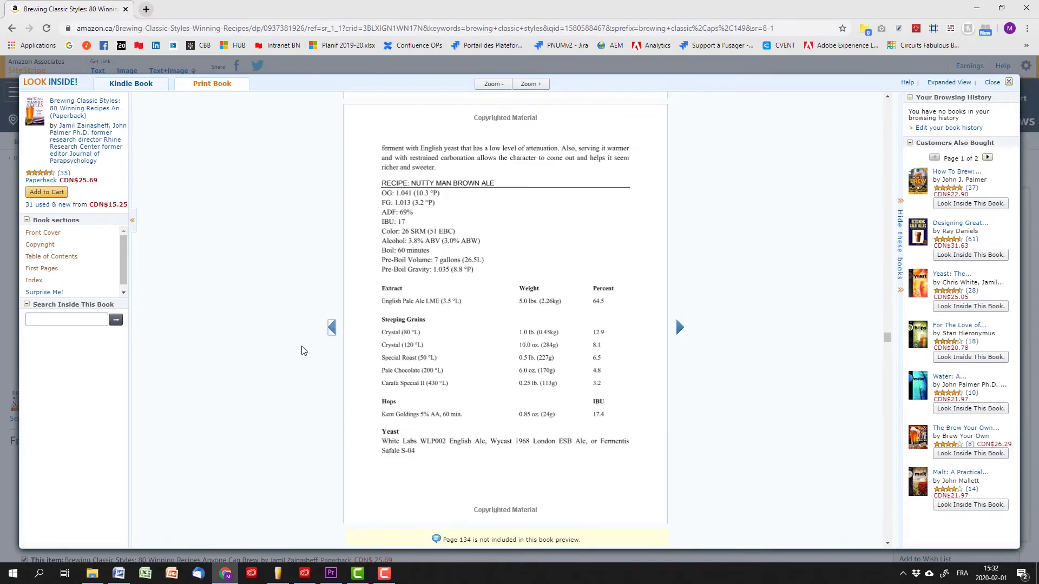
left_click(332, 328)
left_click(332, 328)
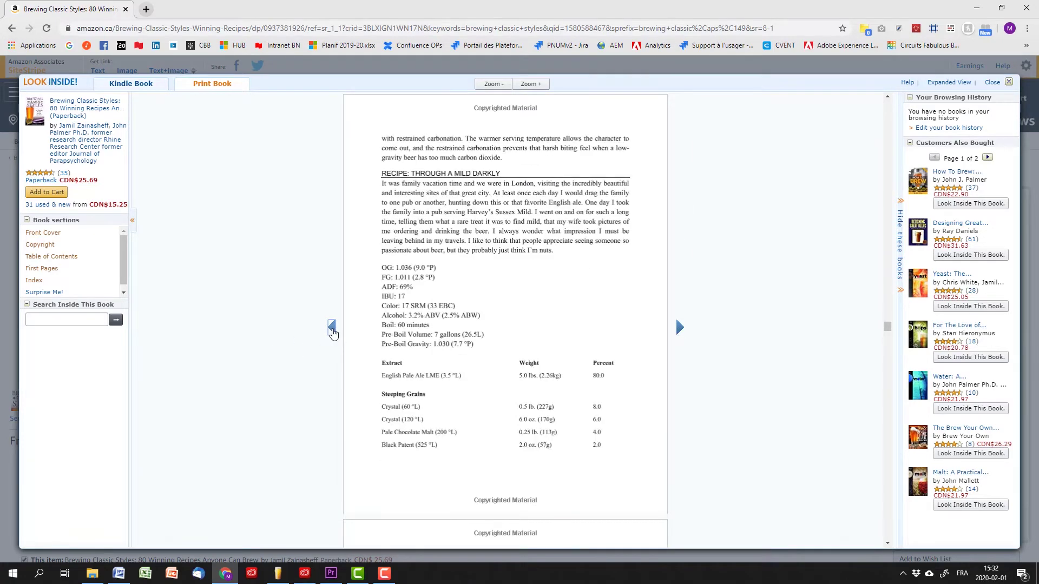
left_click(332, 329)
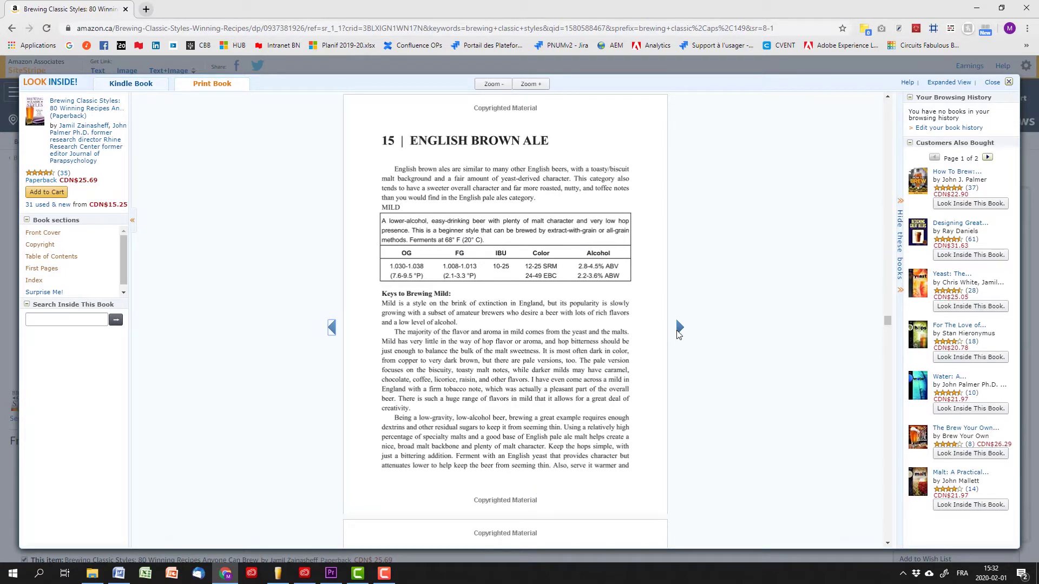
left_click(678, 328)
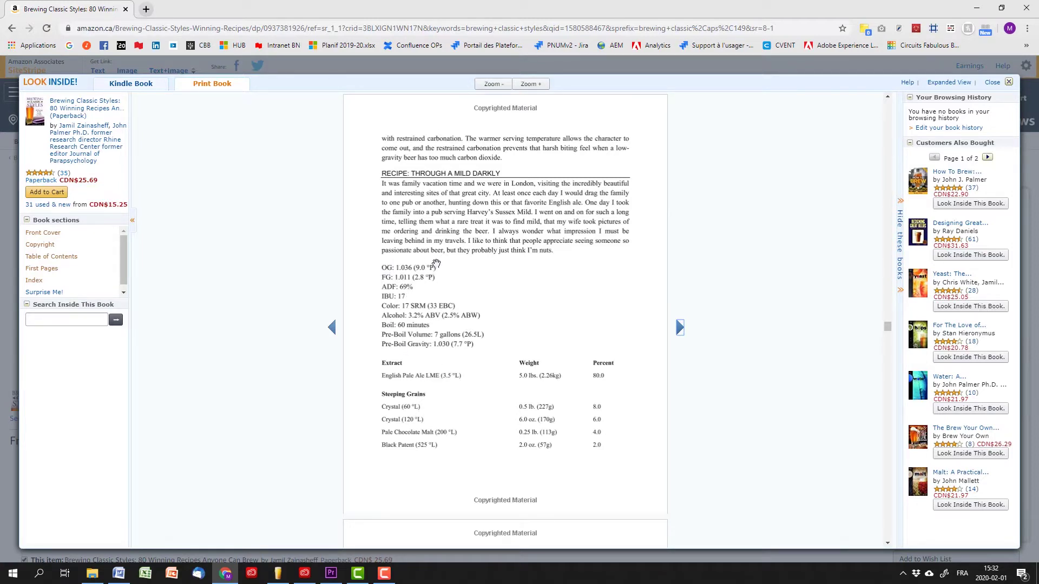
left_click(680, 327)
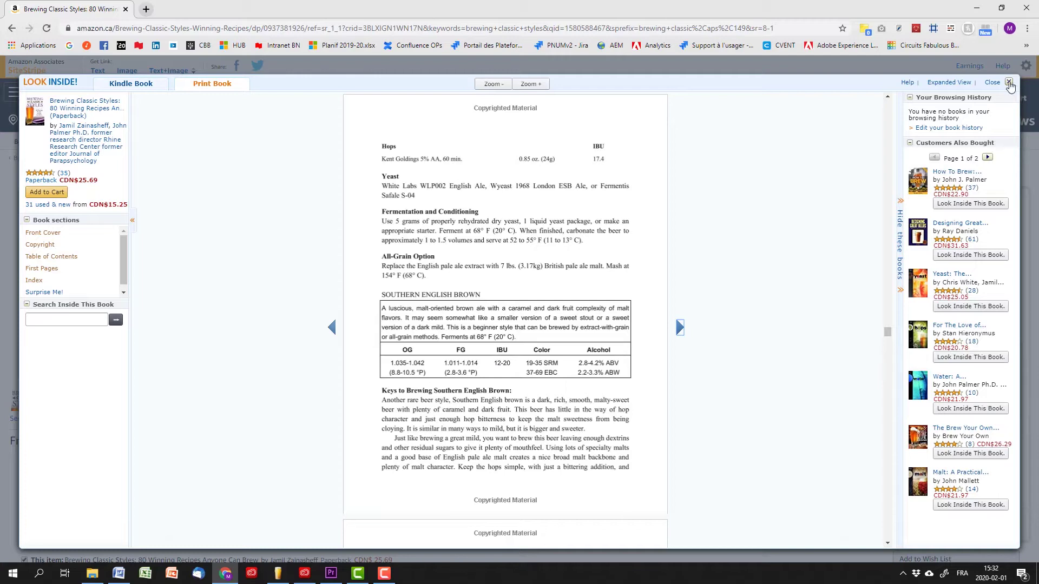
key("Escape")
- Switch to BeerSmith and start adding a fermentable to the recipe, with the ingredient list sorted by origin
left_click(278, 573)
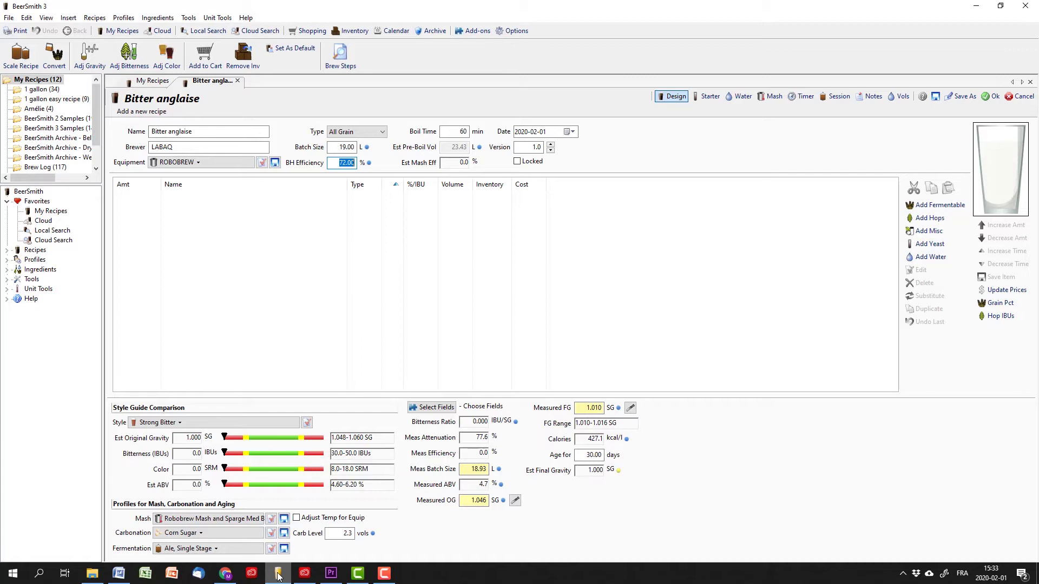
left_click(941, 205)
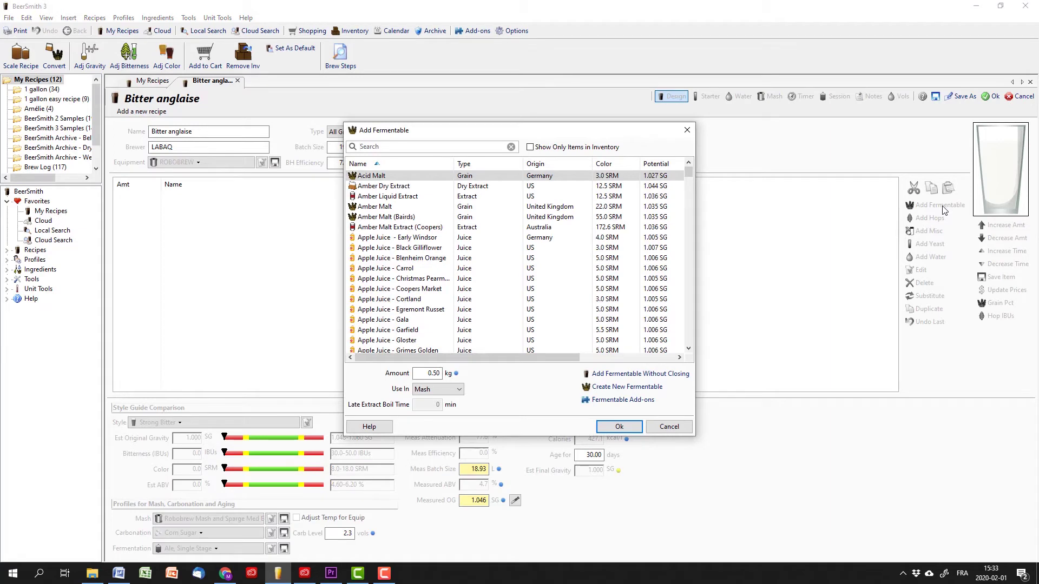
left_click(547, 164)
- Add 4.31 kg of the United Kingdom grain Pale Malt, Maris Otter to the recipe, used in the mash
scroll(563, 216, "down", 15)
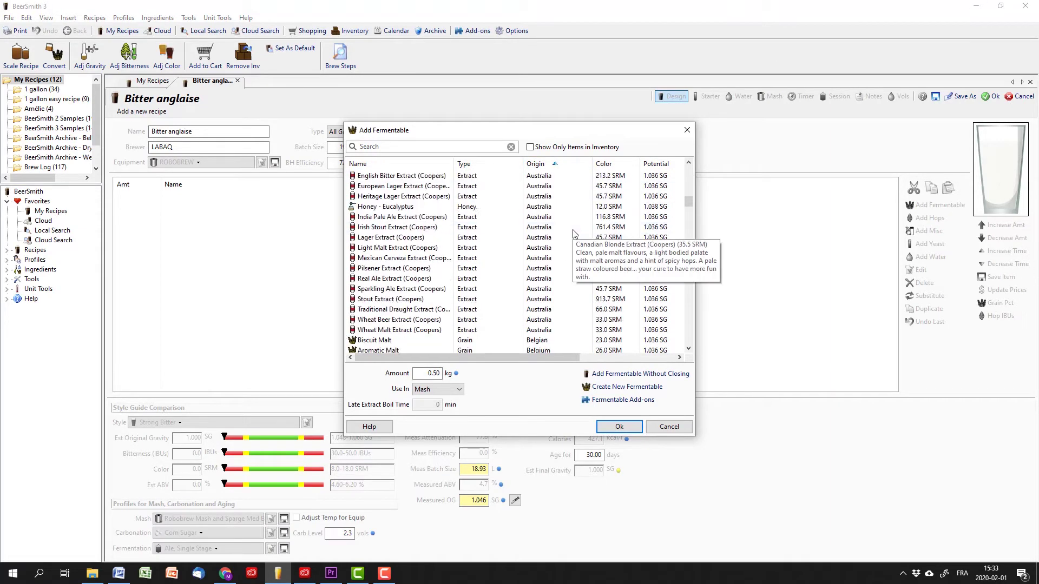
scroll(574, 233, "down", 20)
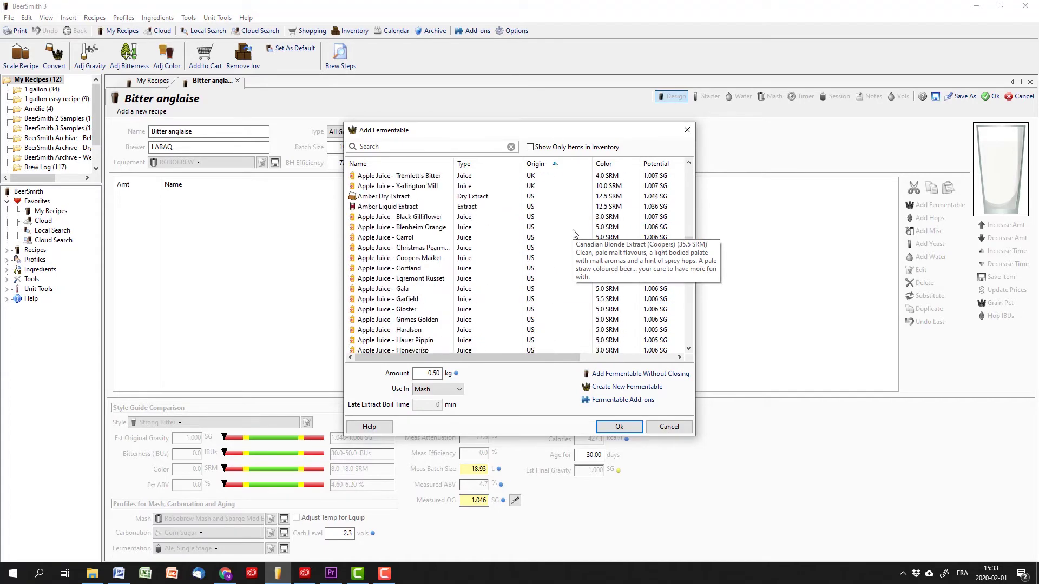
scroll(574, 234, "down", 5)
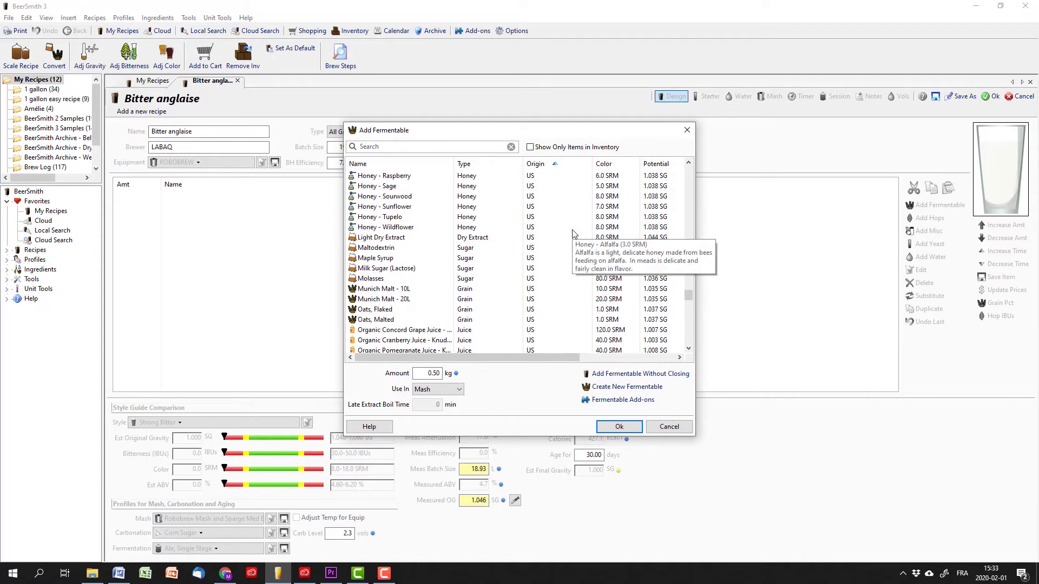
scroll(574, 234, "up", 20)
scroll(575, 233, "up", 2)
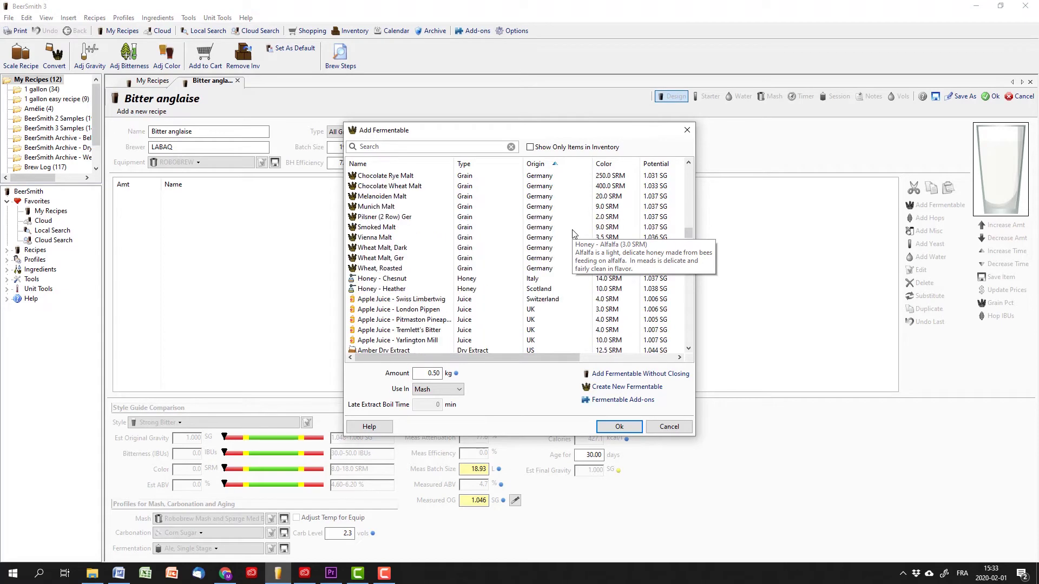
scroll(574, 234, "down", 20)
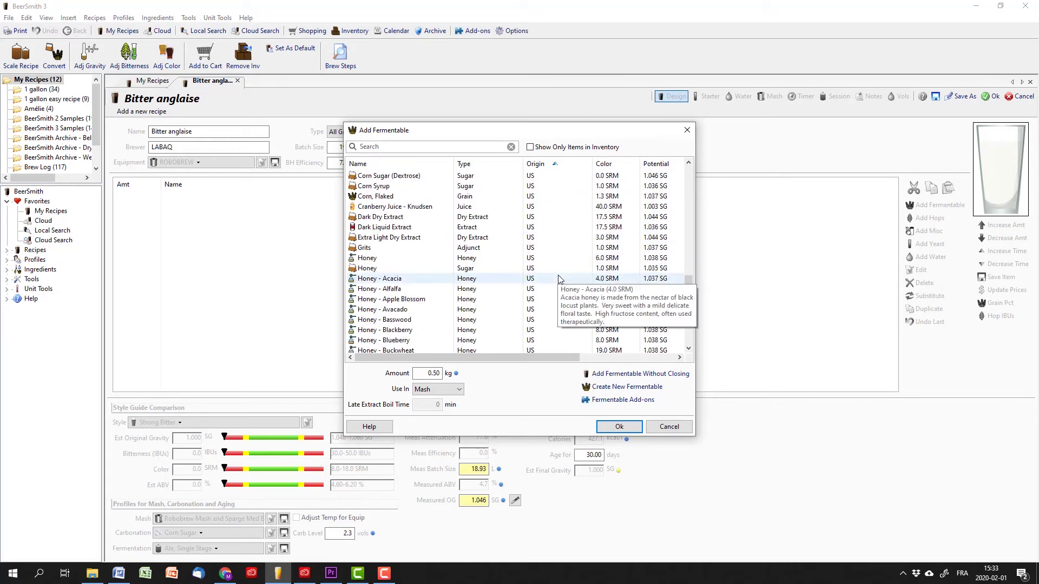
scroll(560, 279, "up", 5)
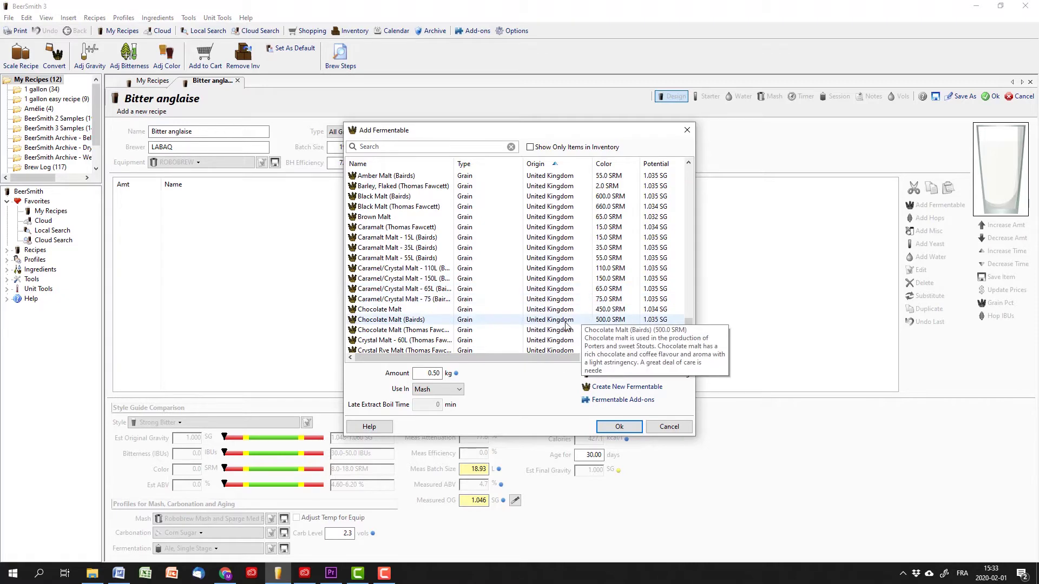
scroll(533, 317, "down", 2)
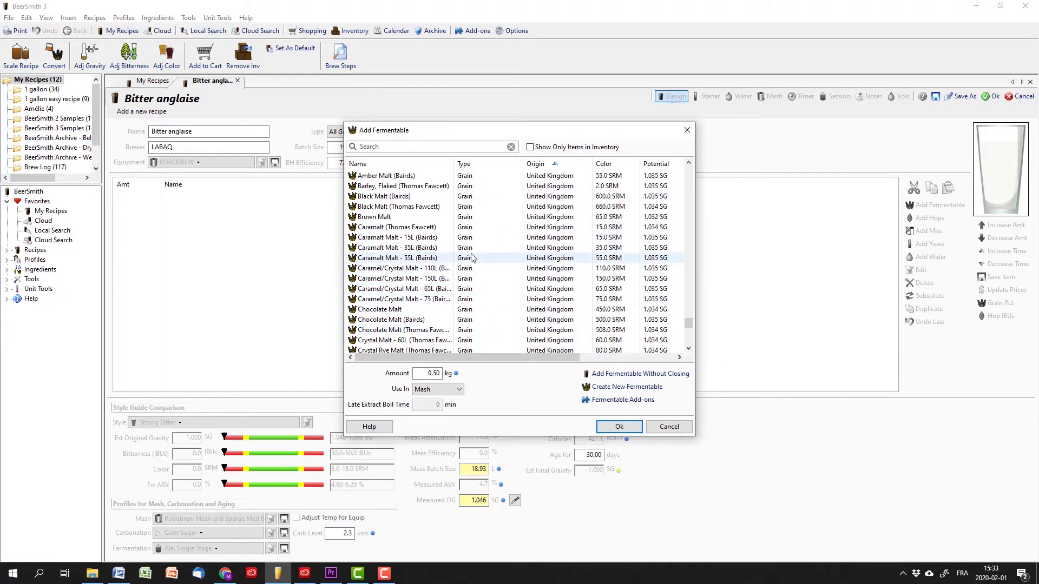
scroll(428, 294, "down", 4)
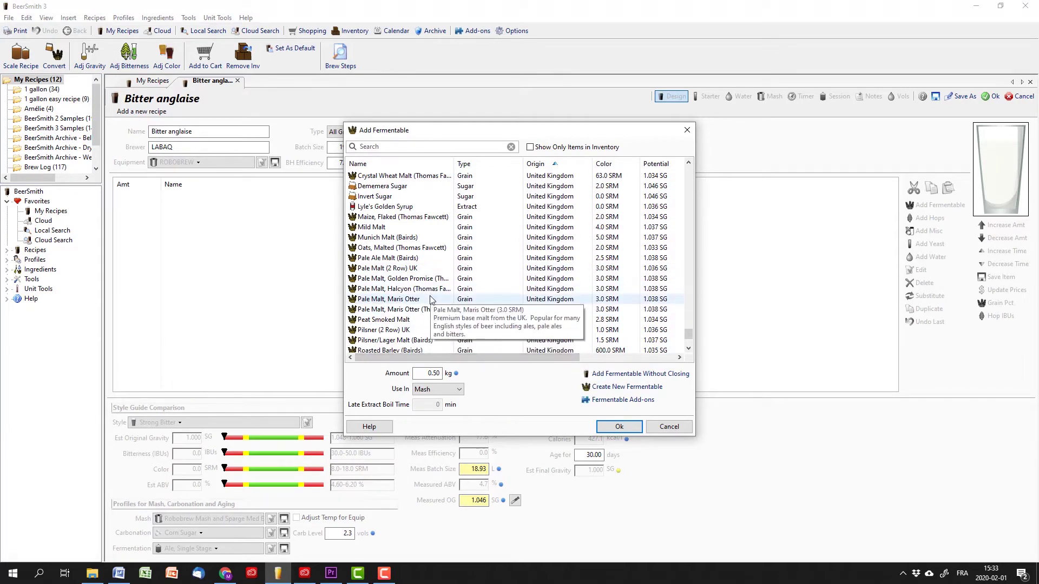
left_click(430, 301)
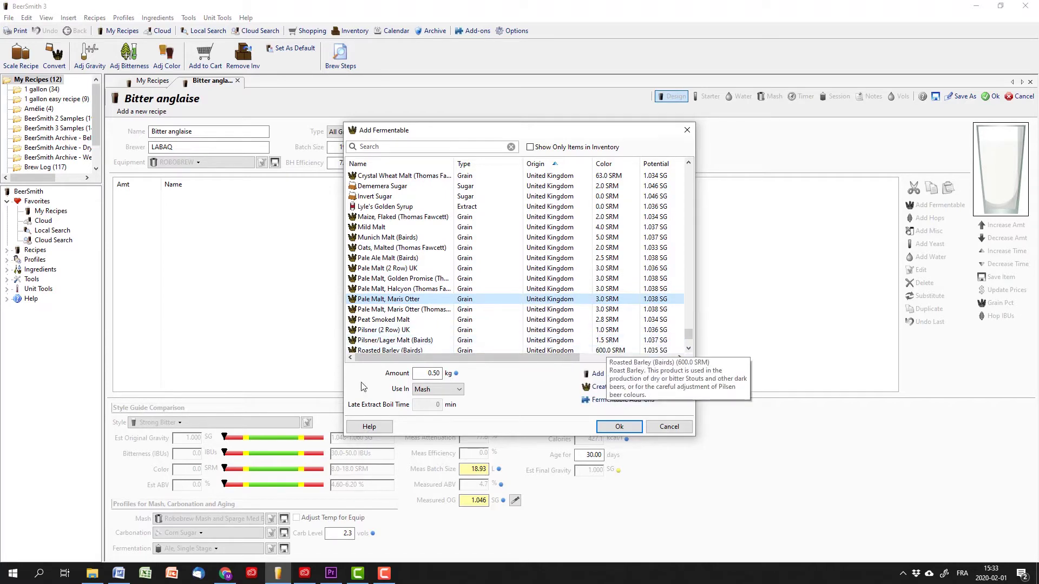
key("Tab")
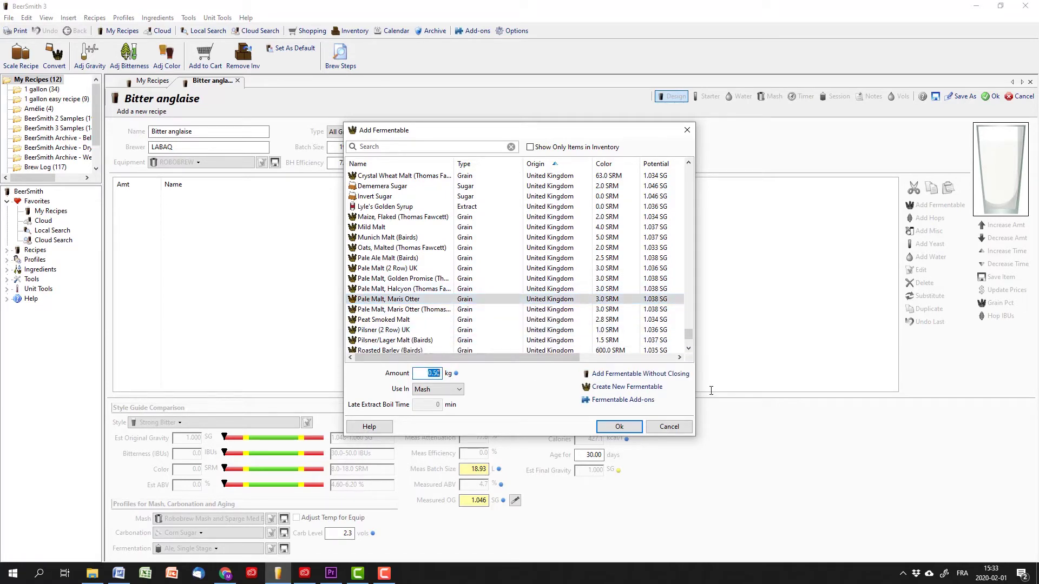
type("4.31")
left_click(459, 389)
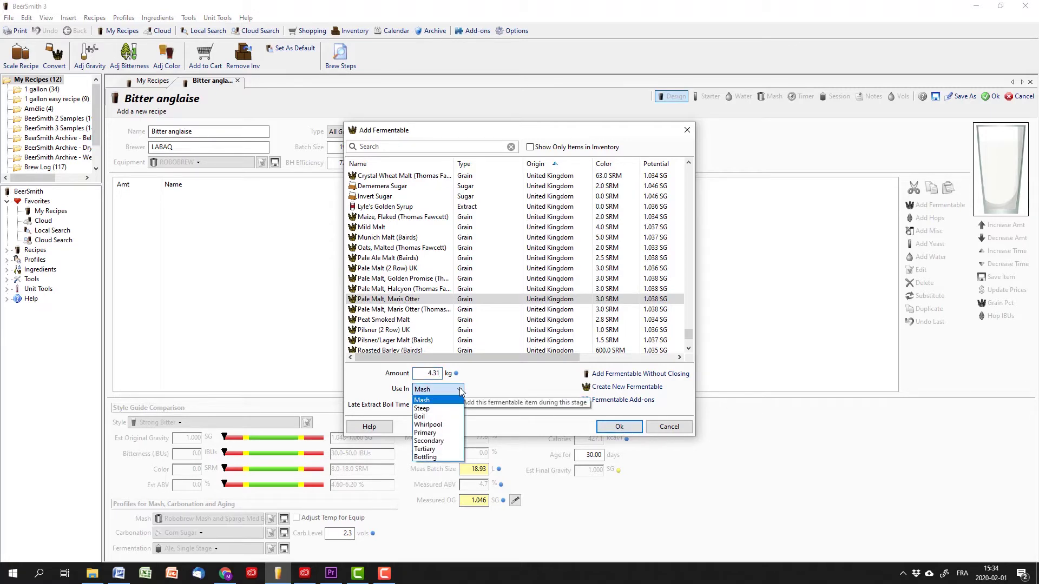
left_click(460, 390)
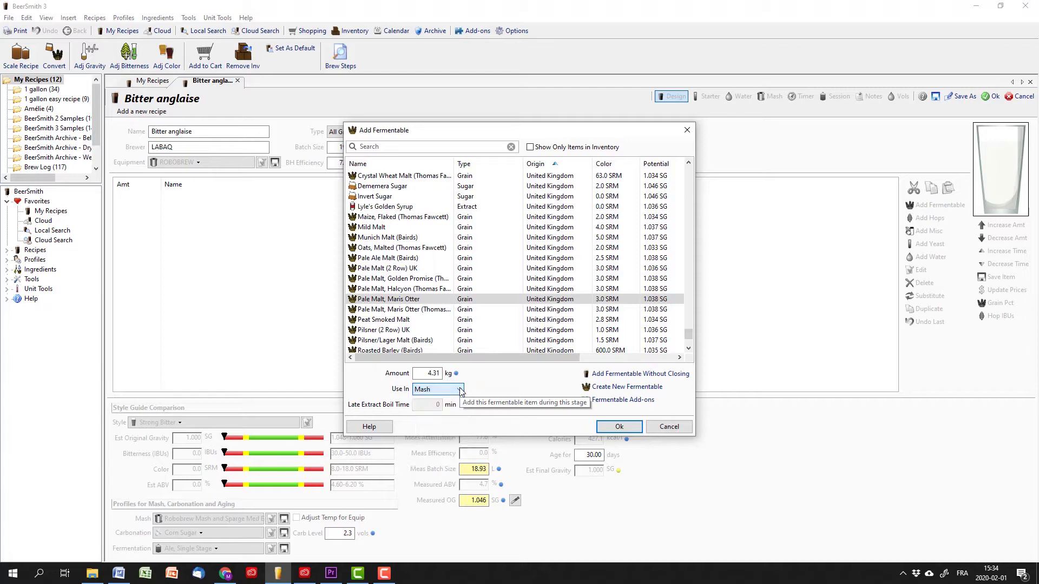
left_click(622, 427)
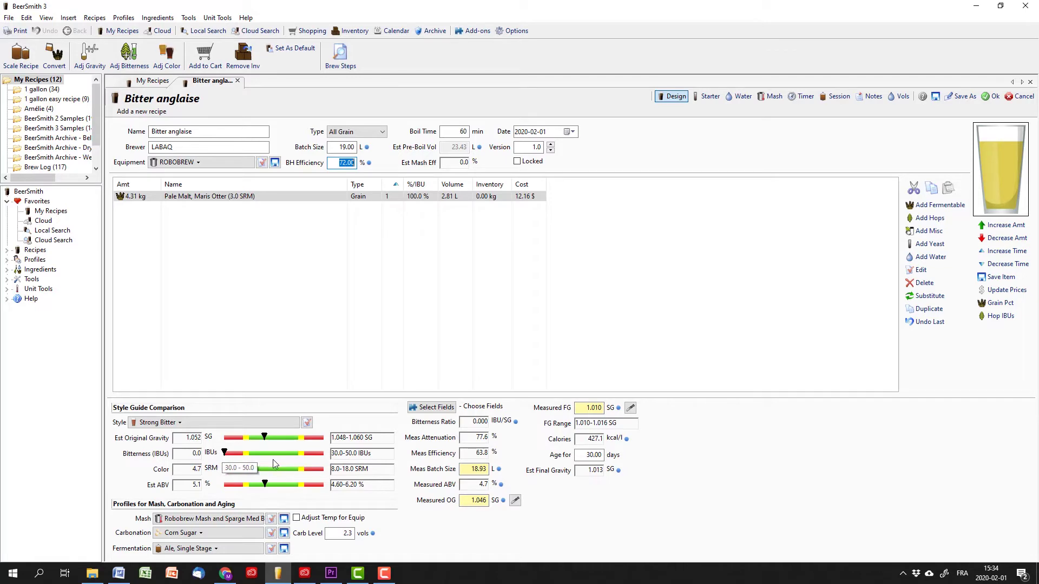
- Search the fermentables for "arom" and add 0.227 kg of Belgian Aromatic Malt to the recipe
left_click(943, 209)
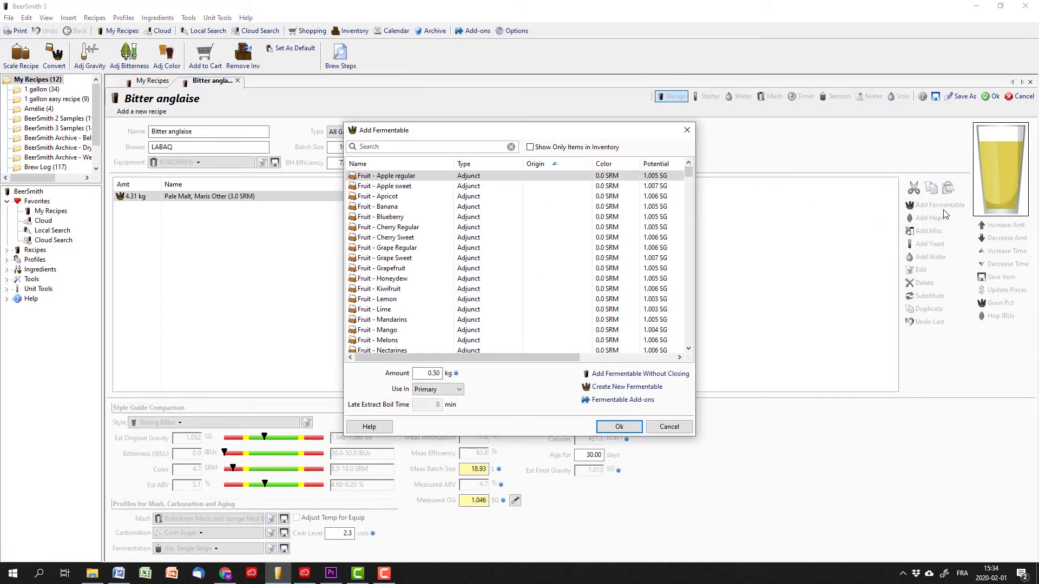
type("arom")
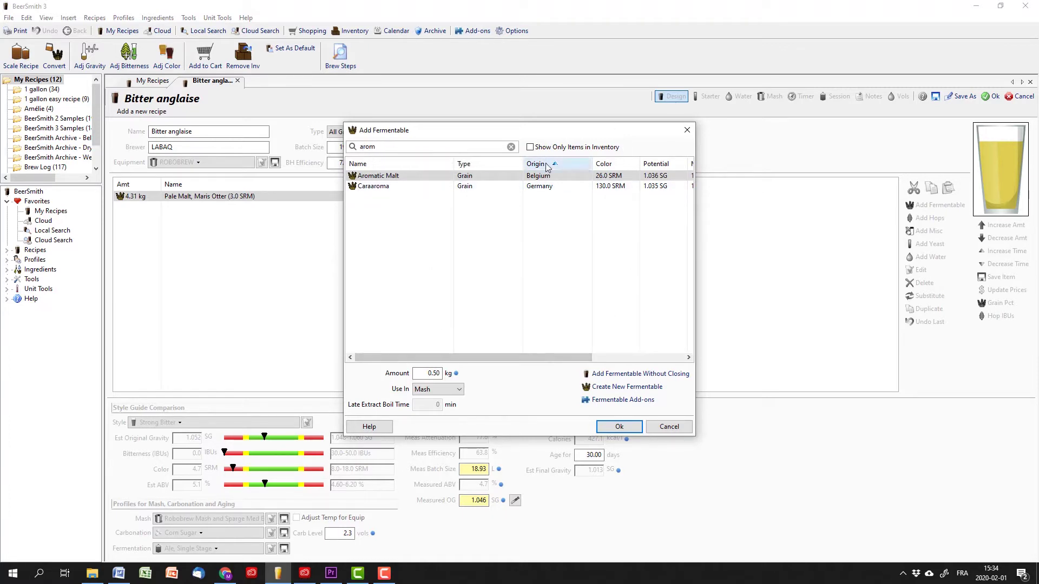
left_click(427, 176)
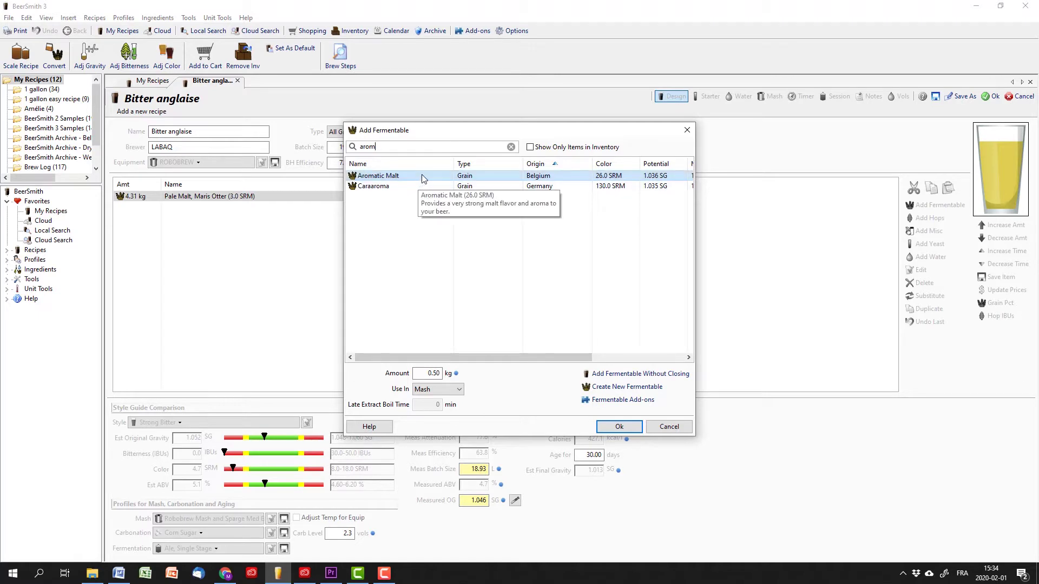
double_click(433, 372)
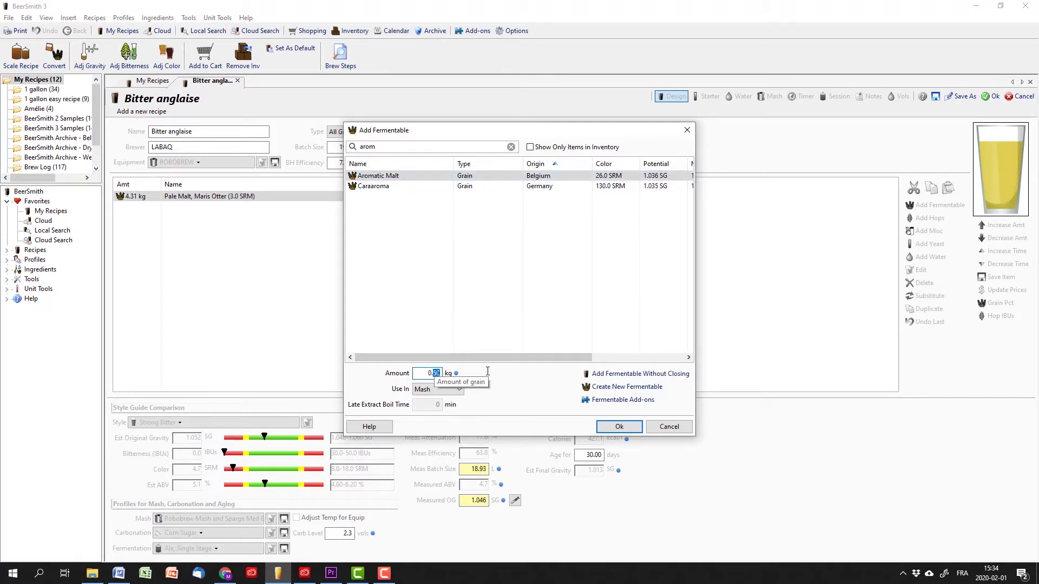
type("227")
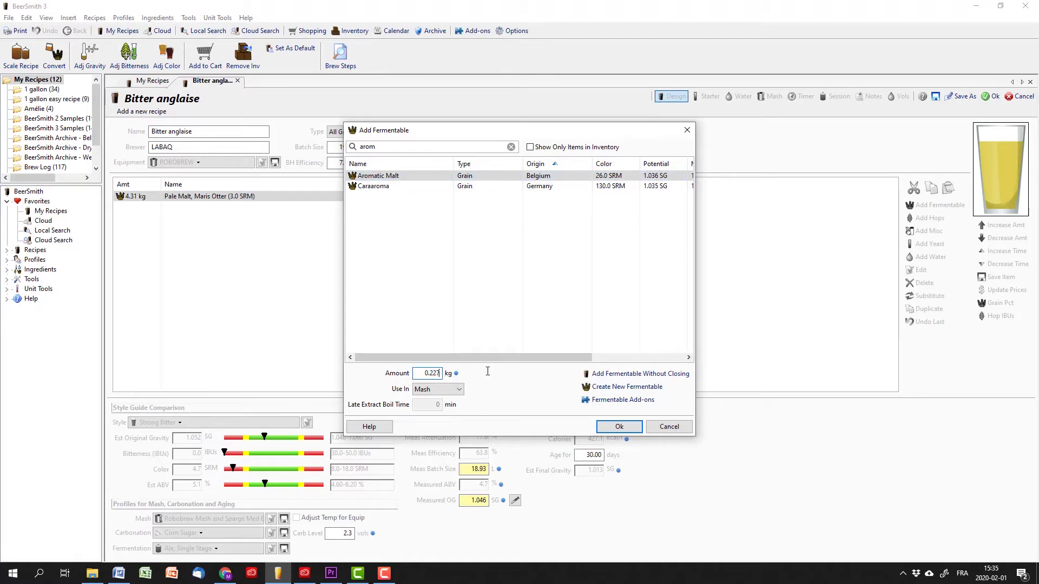
left_click(619, 427)
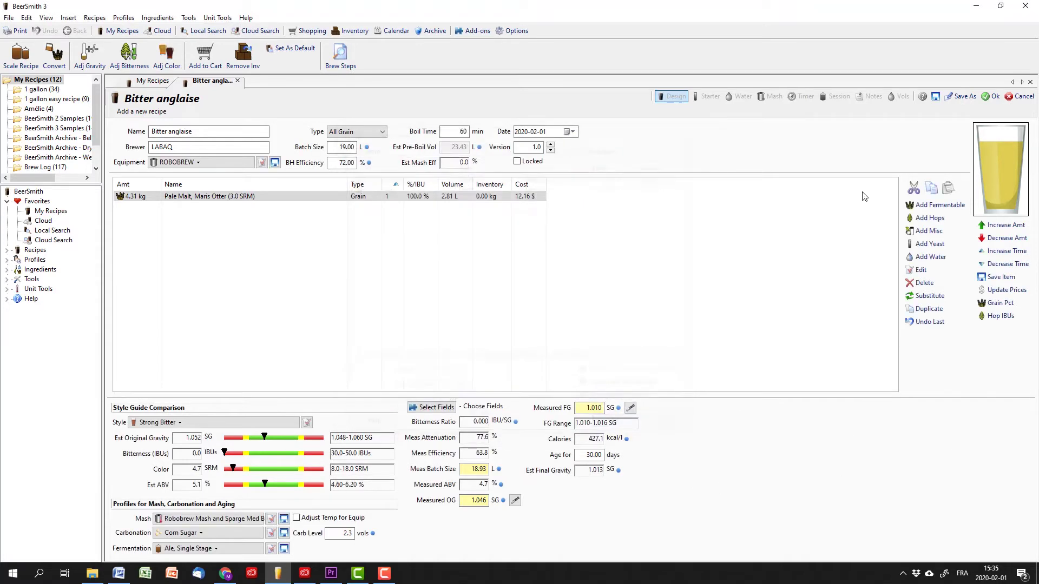
- Search the fermentables for "120" and add 0.227 kg of Caramel/Crystal Malt -120L to the recipe, used in the mash
left_click(929, 206)
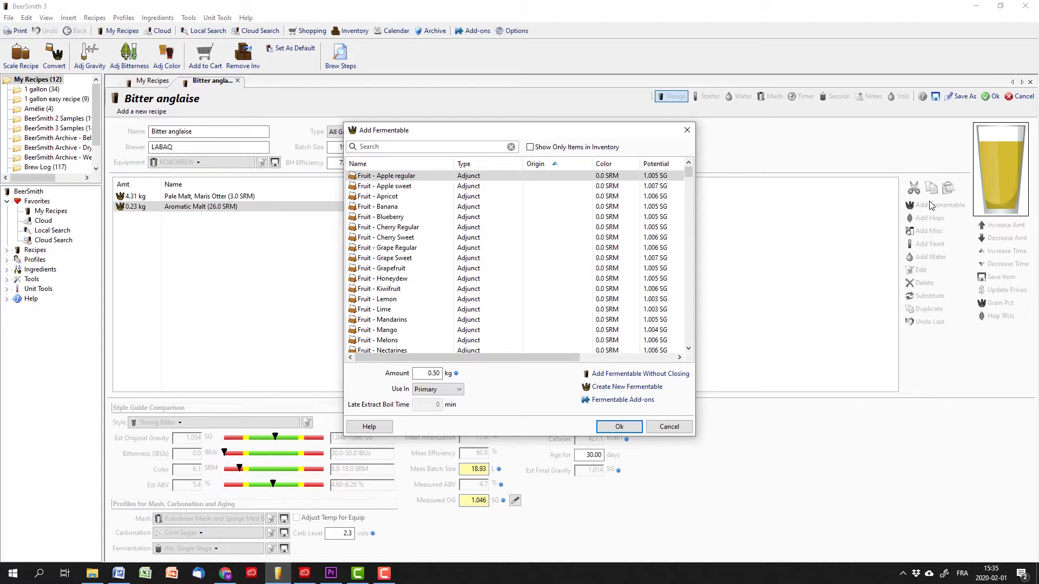
type("120")
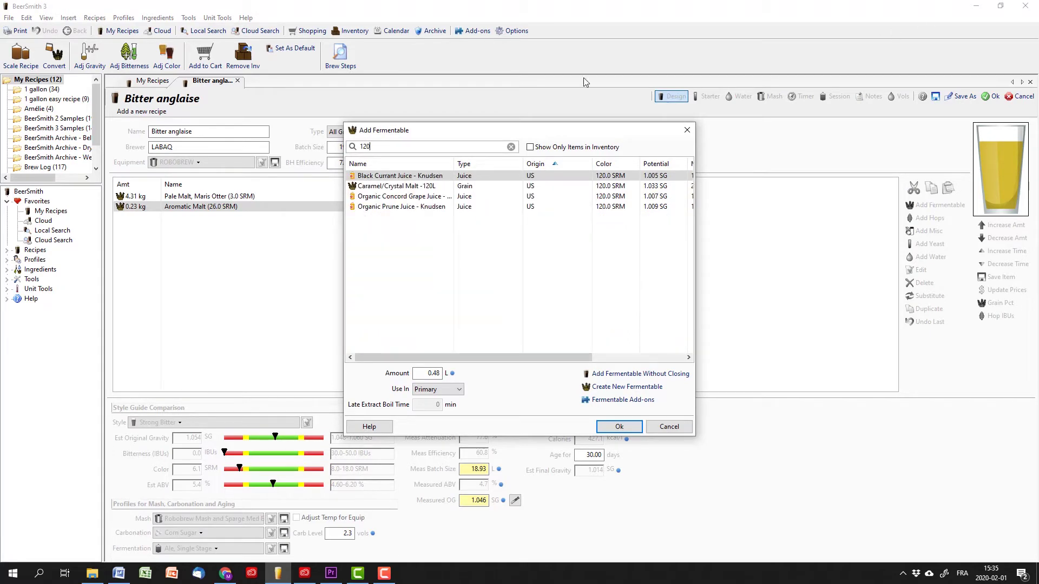
left_click(435, 186)
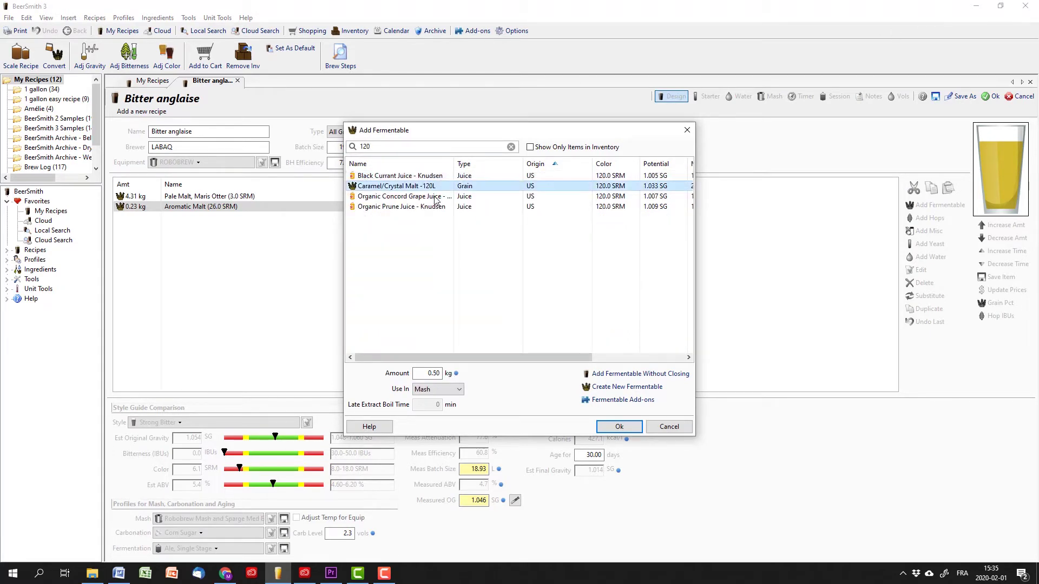
double_click(435, 371)
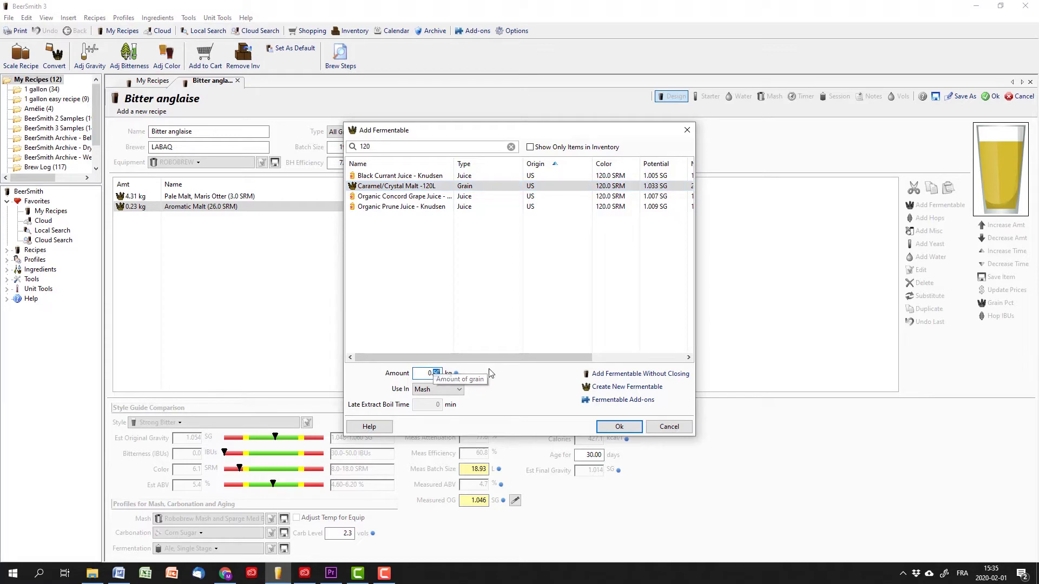
type("0.227")
key("Return")
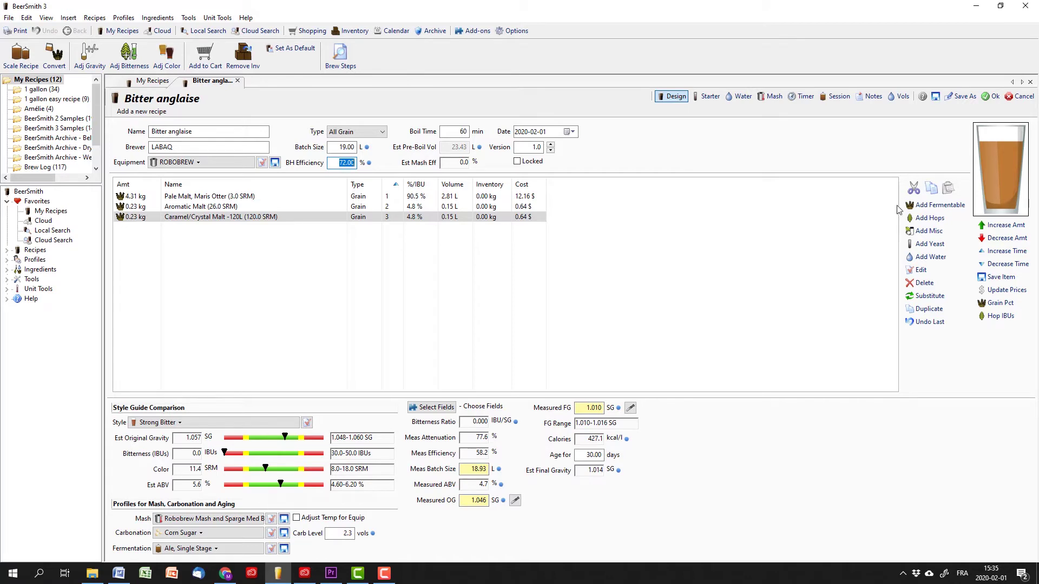
- Search the fermentables for "roa" and add 0.113 kg of the US grain Special Roast to the recipe
left_click(921, 207)
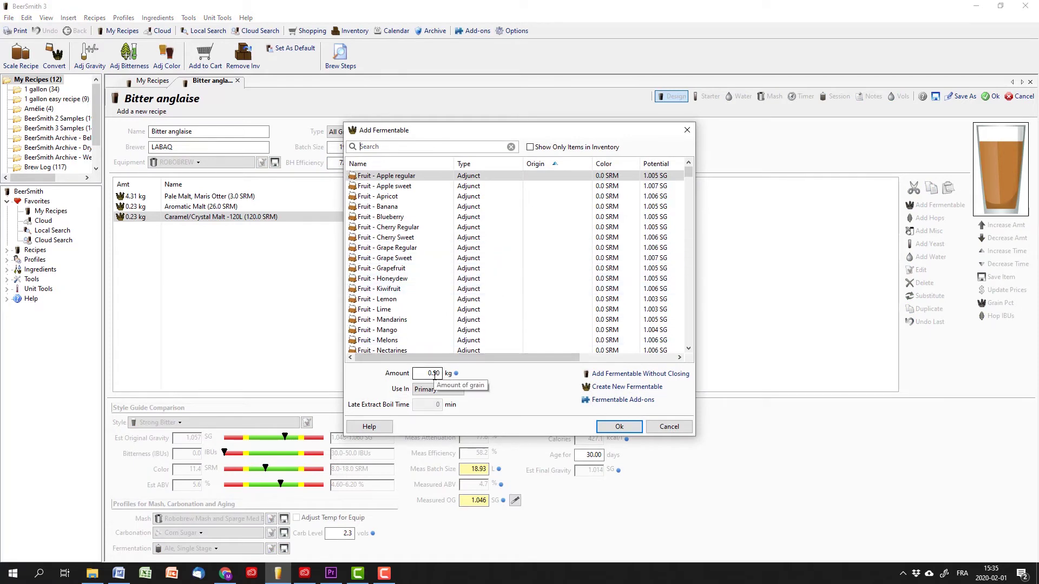
left_click(414, 148)
type("roa")
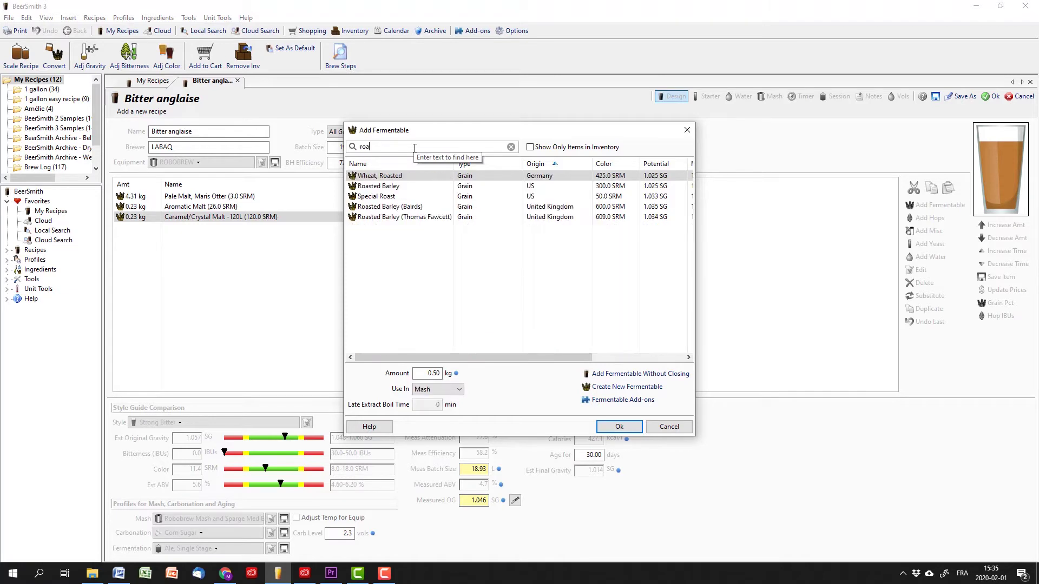
left_click(427, 196)
left_click(435, 373)
double_click(434, 372)
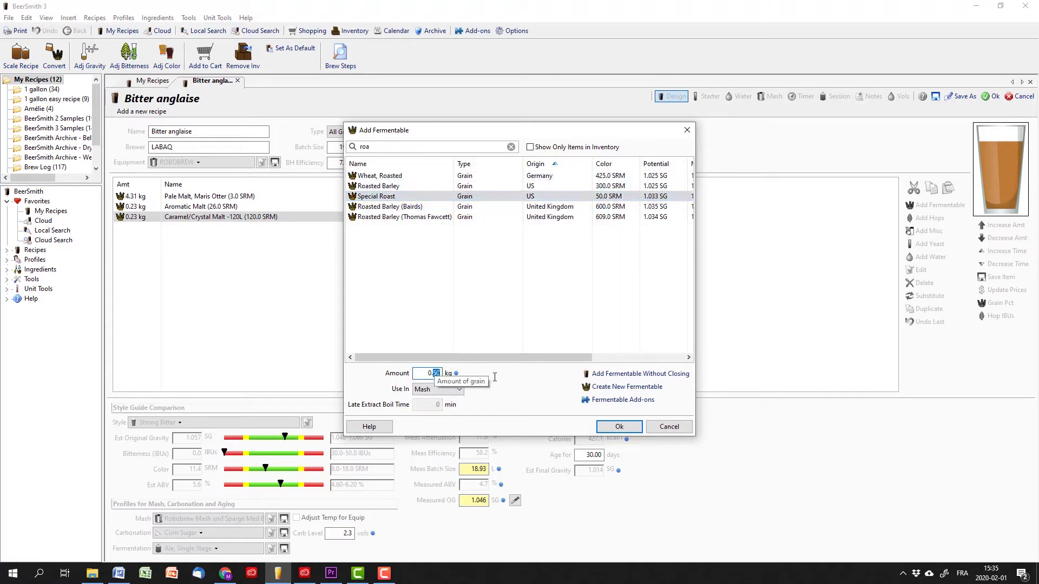
type("0.1")
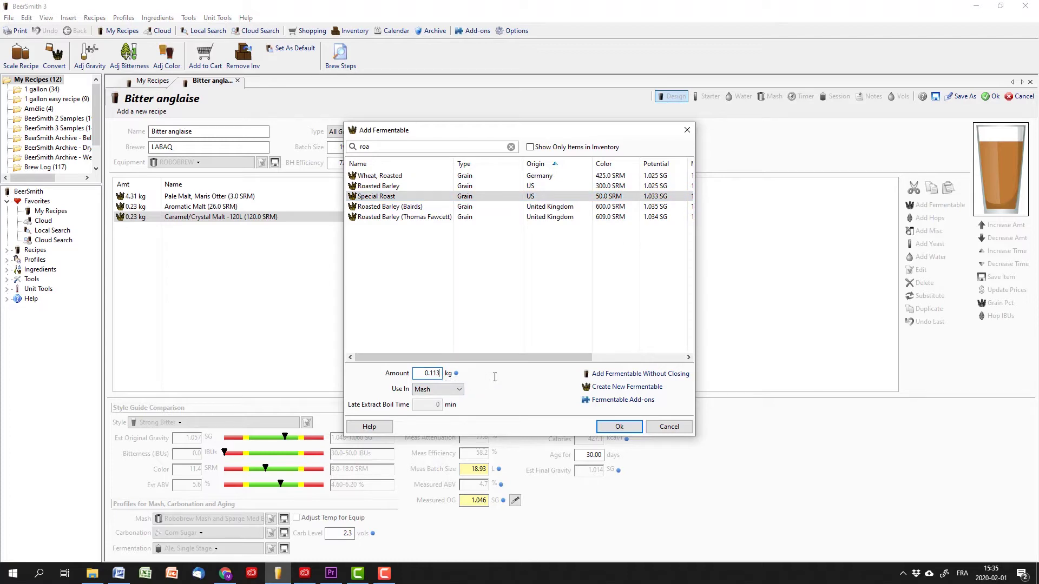
type("13")
key("Return")
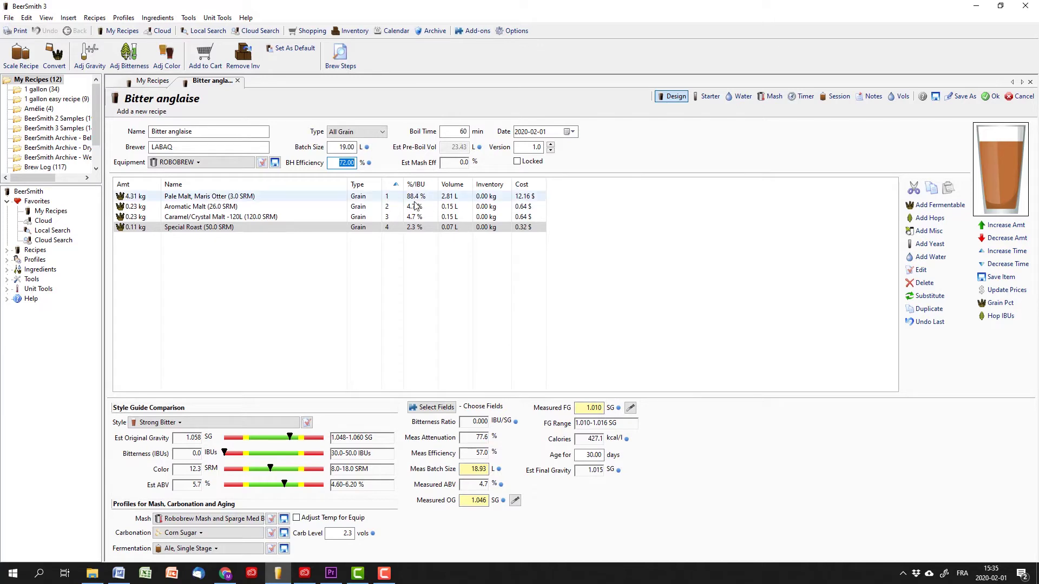
right_click(572, 187)
left_click(600, 192)
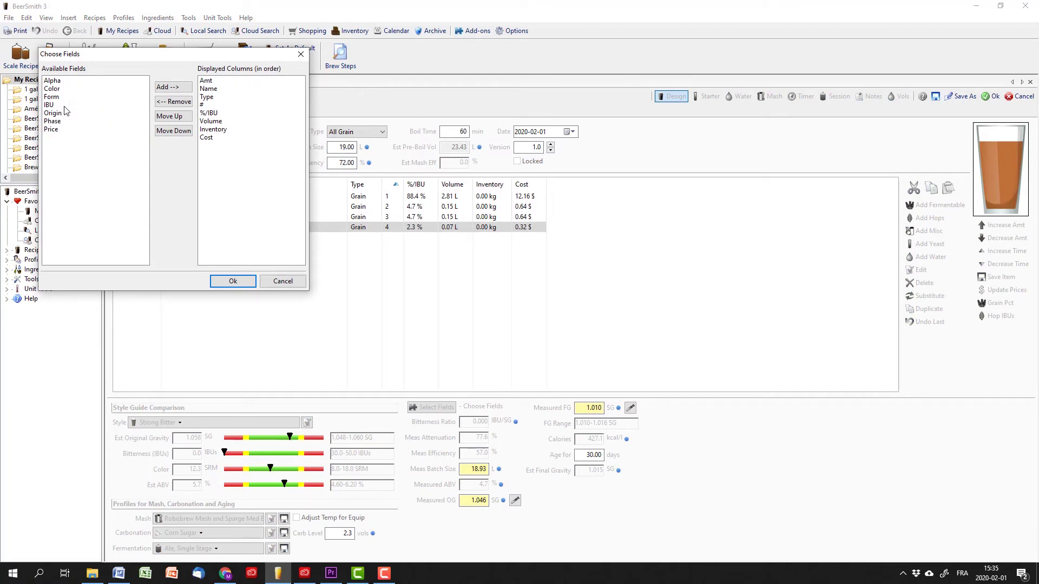
left_click(282, 287)
left_click(454, 186)
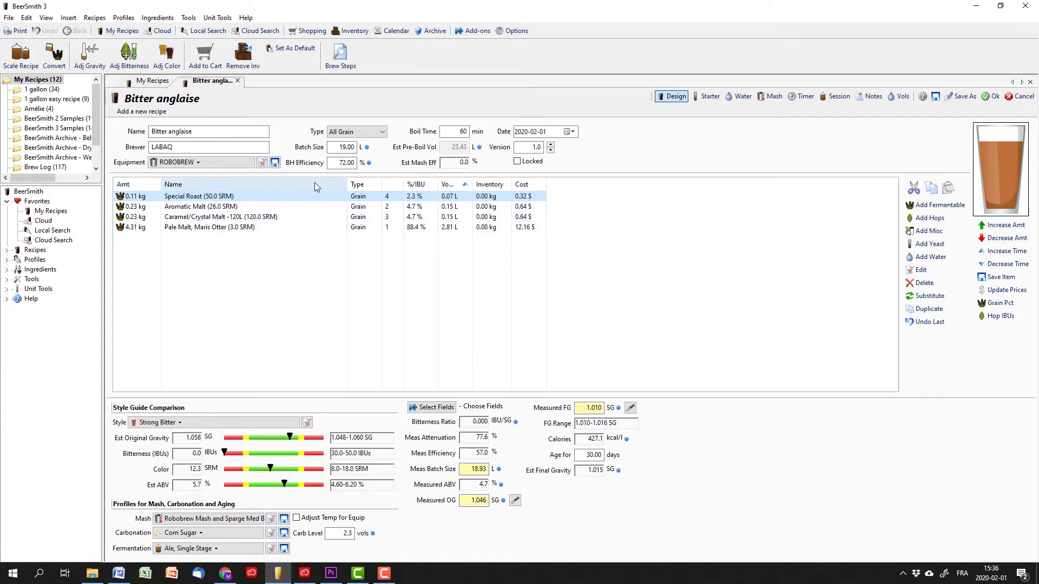
- Customize the ingredient list columns so that Amt comes directly after %/IBU, with Name as the first column
right_click(577, 185)
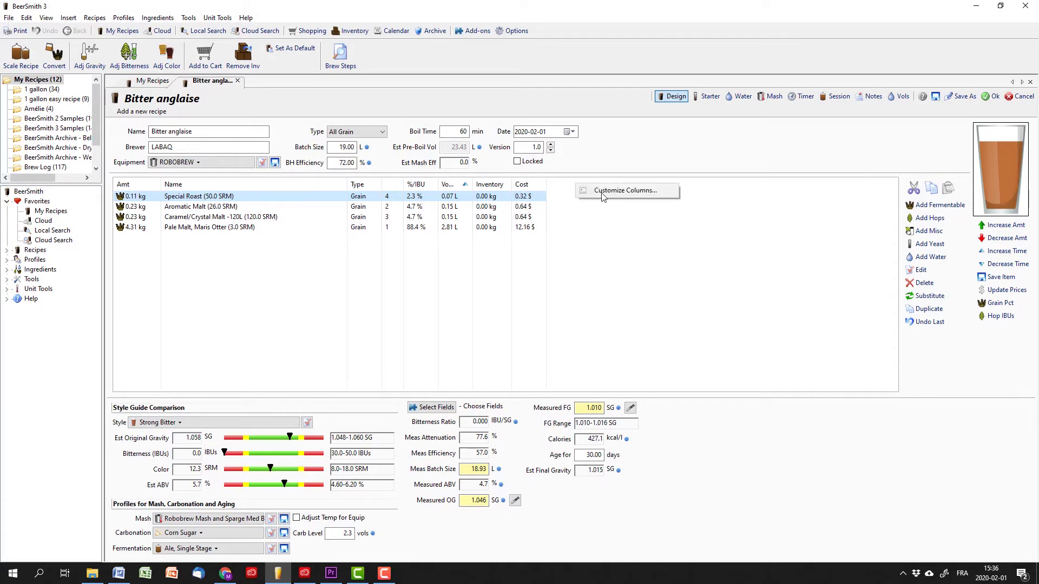
left_click(602, 192)
left_click(225, 82)
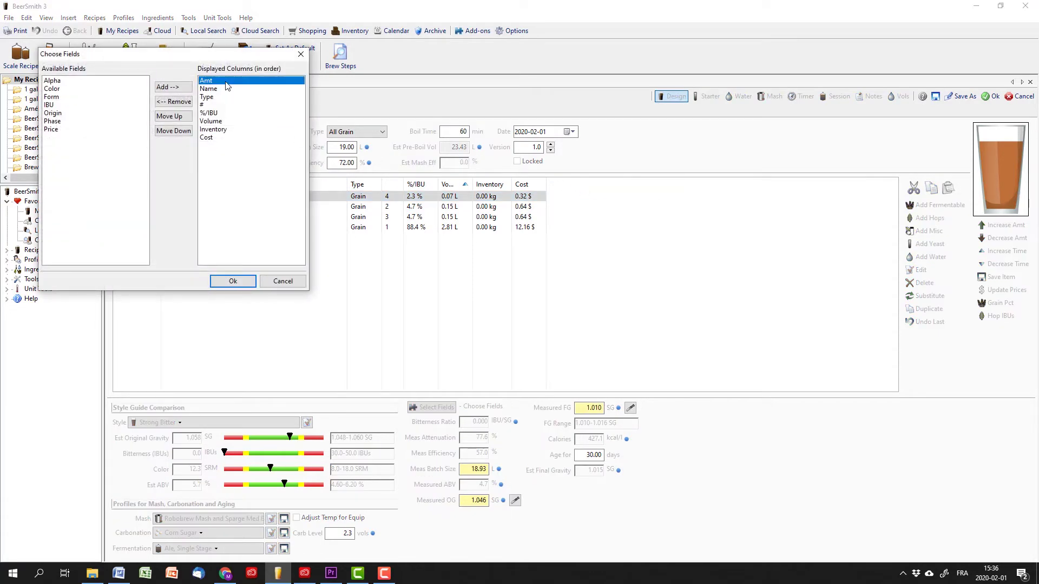
left_click(228, 89)
left_click(232, 81)
left_click(178, 133)
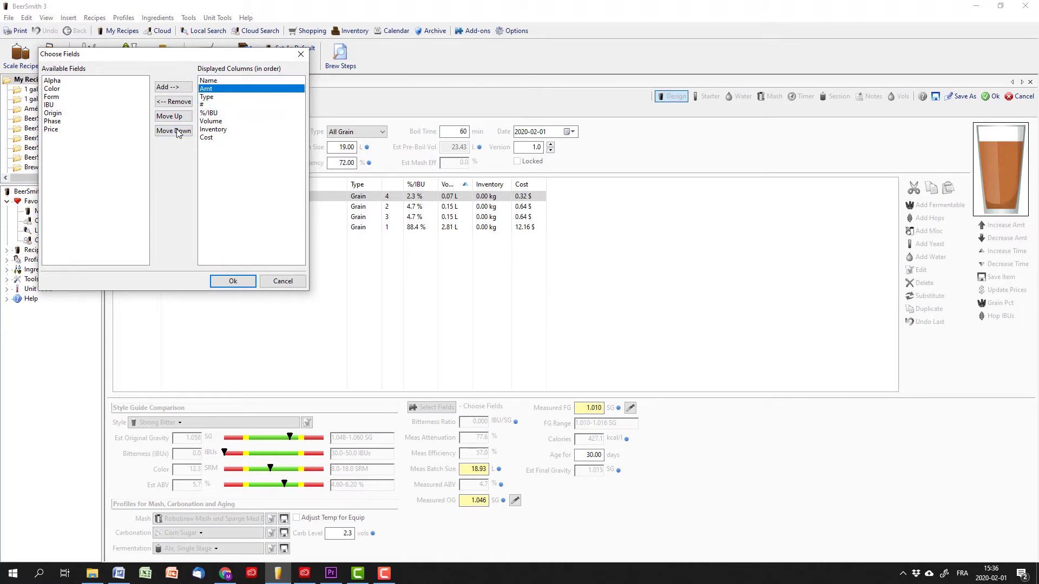
left_click(178, 133)
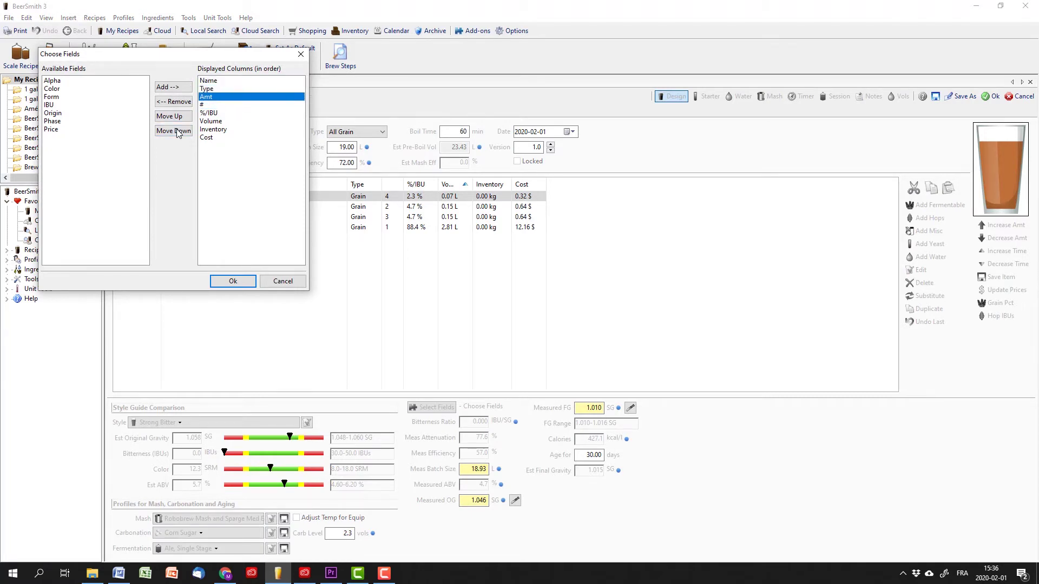
left_click(178, 133)
left_click(178, 133)
- Remove the Volume column from the ingredient list and sort the ingredients by their # column
left_click(241, 121)
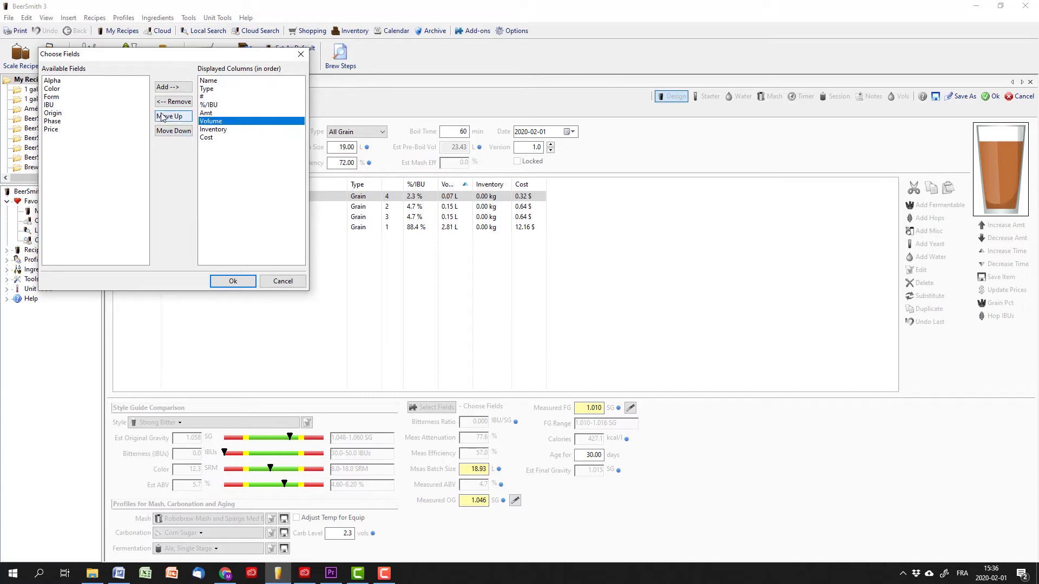
left_click(174, 101)
left_click(234, 278)
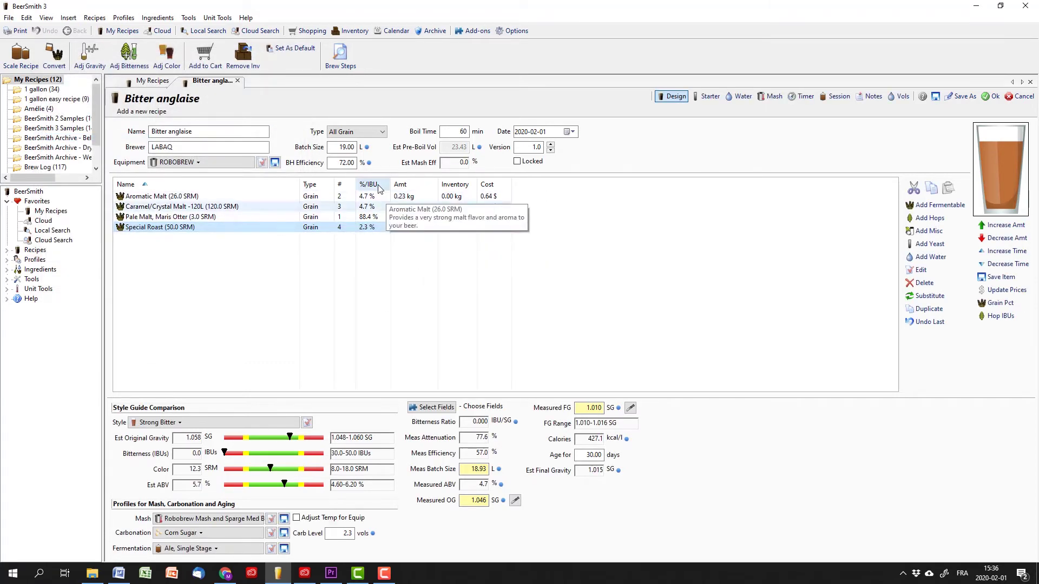
left_click(343, 186)
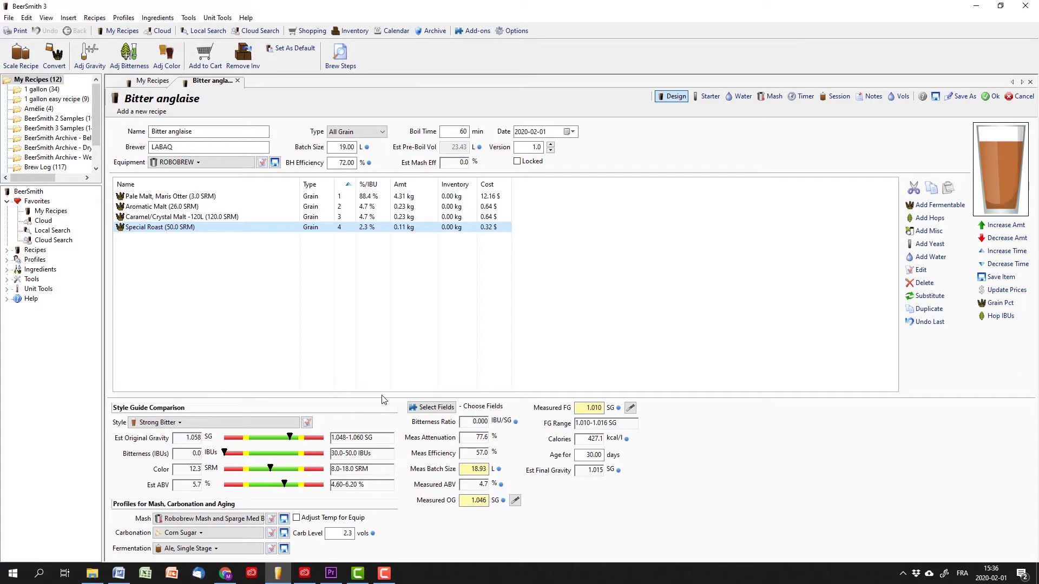
- Start adding a hop, search for "kent", and set the alpha of East Kent Goldings (EKG) to 5.0%
left_click(929, 218)
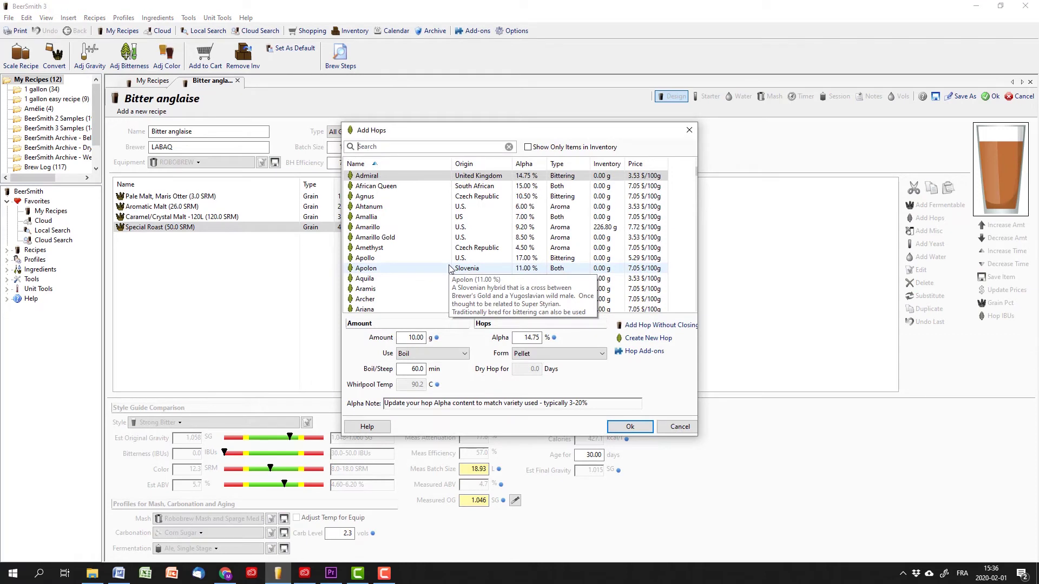
type("ke")
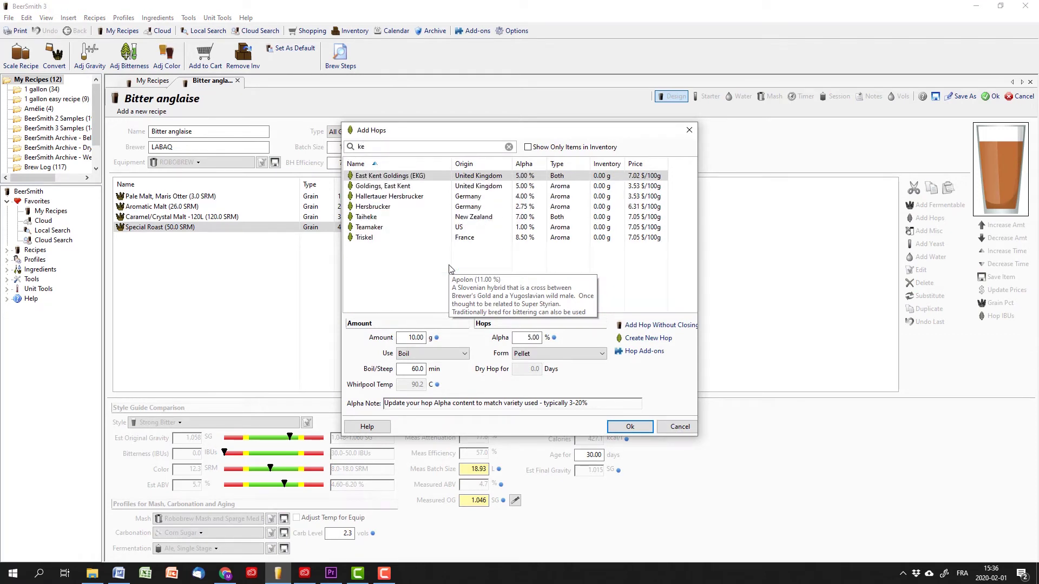
type("nt")
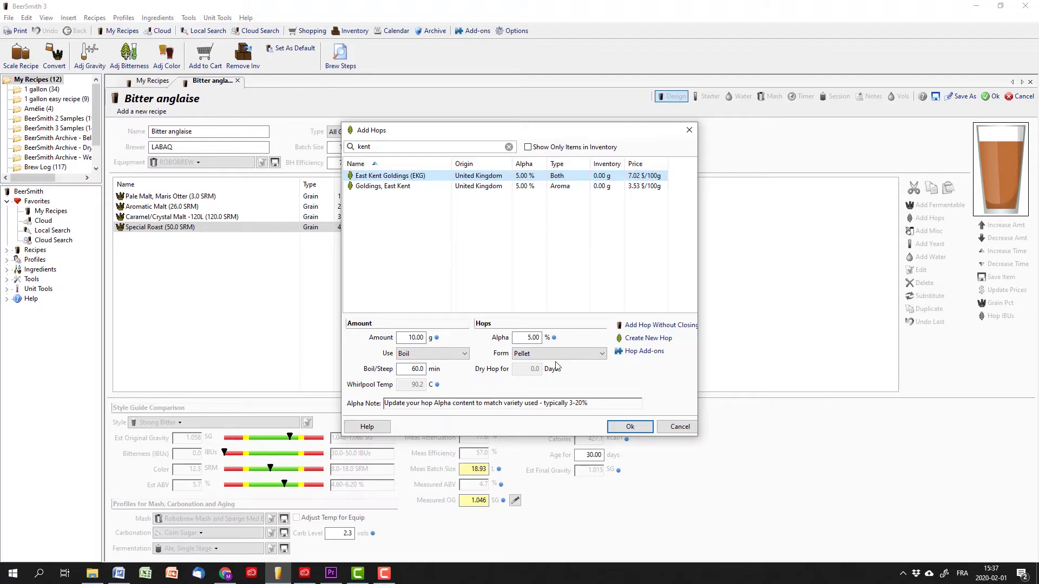
double_click(534, 338)
type("5")
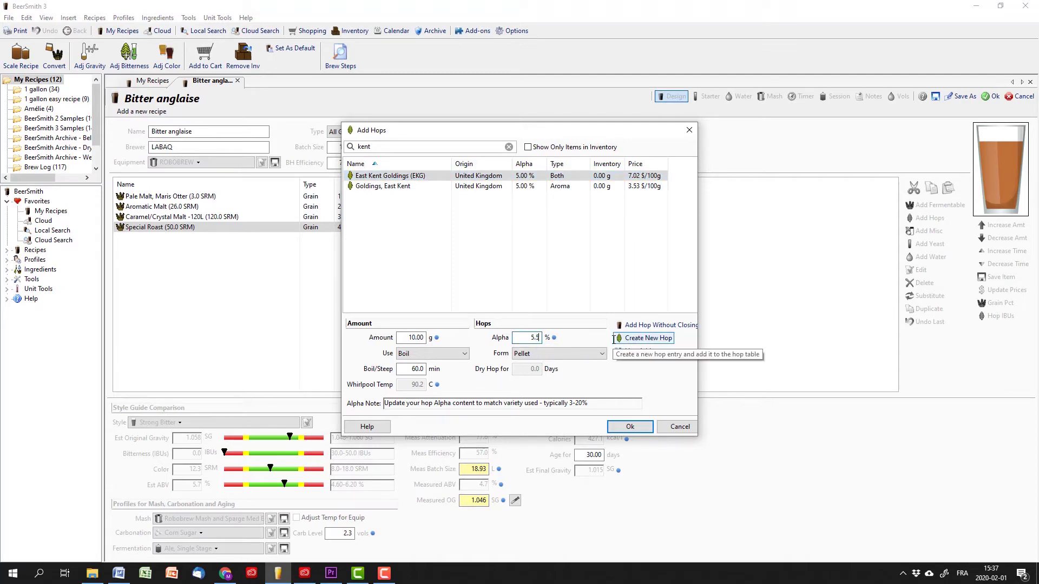
key("BackSpace")
type(".0")
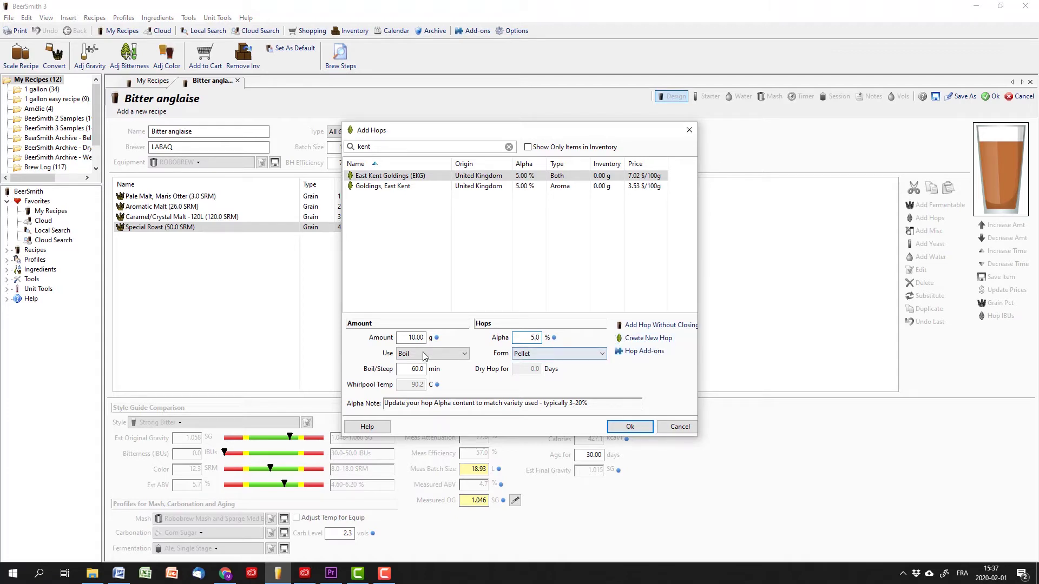
- Check the use and form options, keep Boil and Pellet, and add 34 g of the East Kent Goldings hop to the recipe
left_click(444, 355)
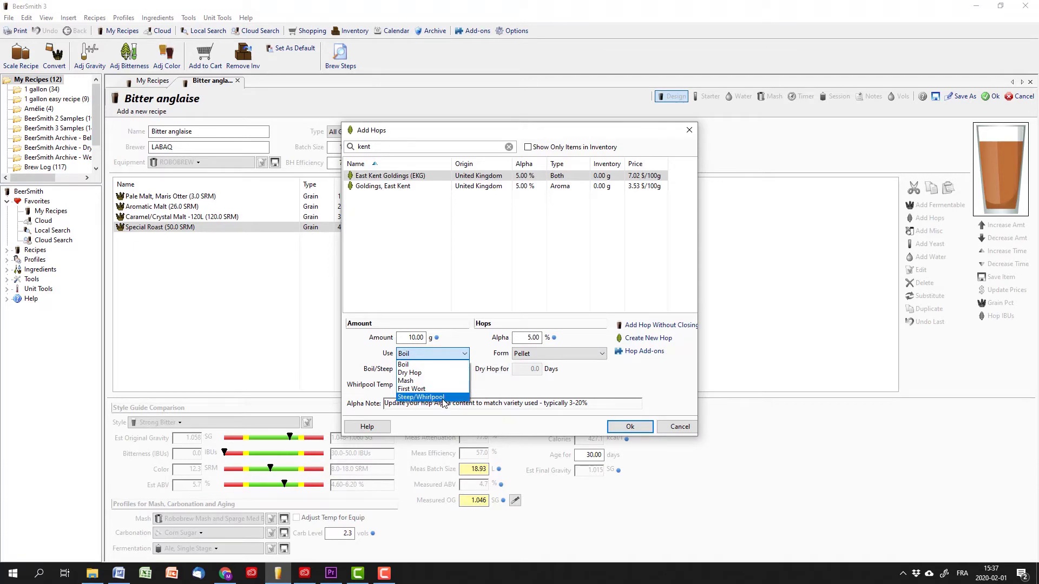
left_click(598, 390)
left_click(589, 352)
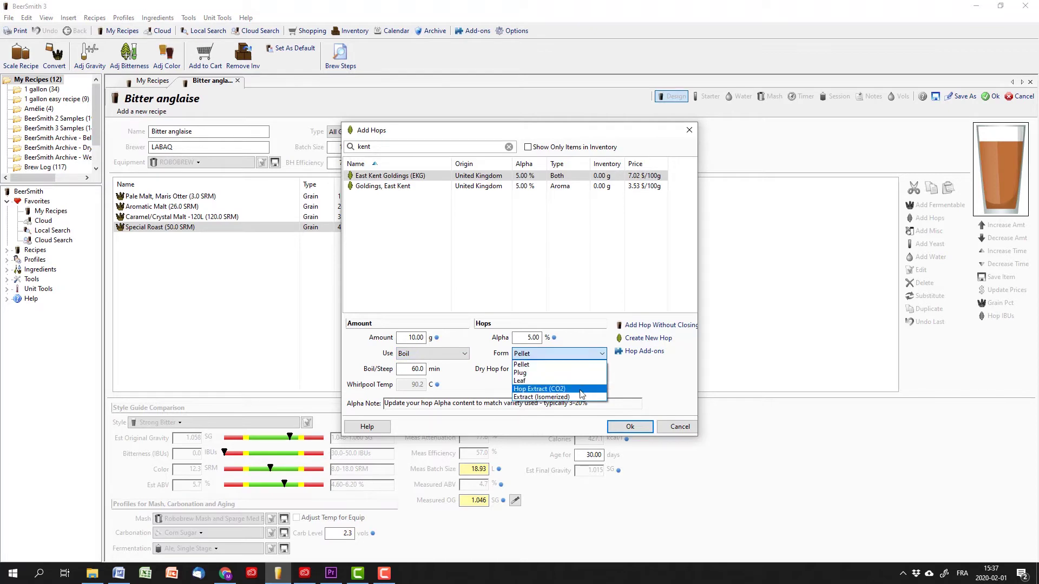
left_click(527, 364)
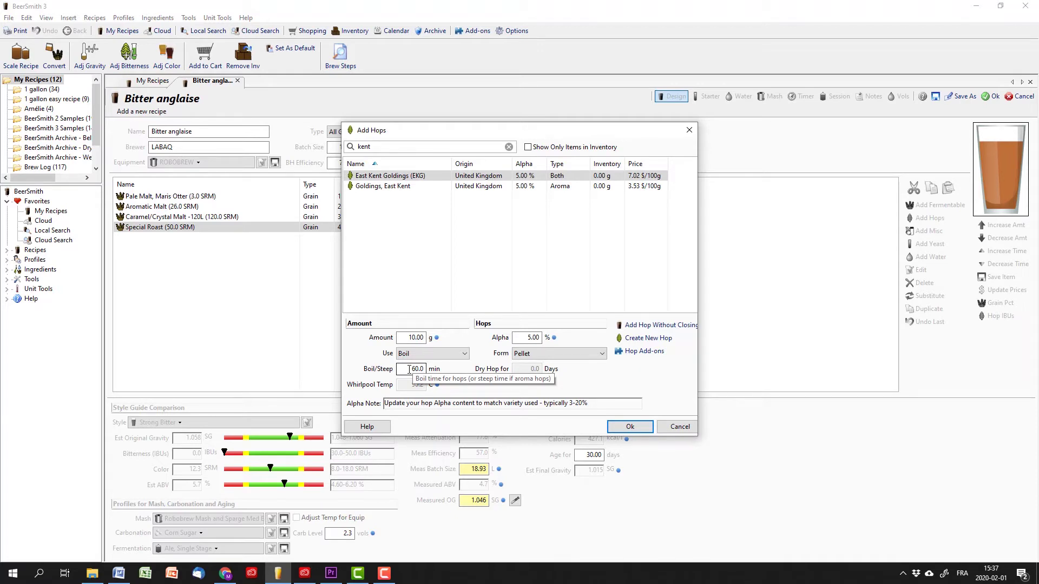
double_click(415, 338)
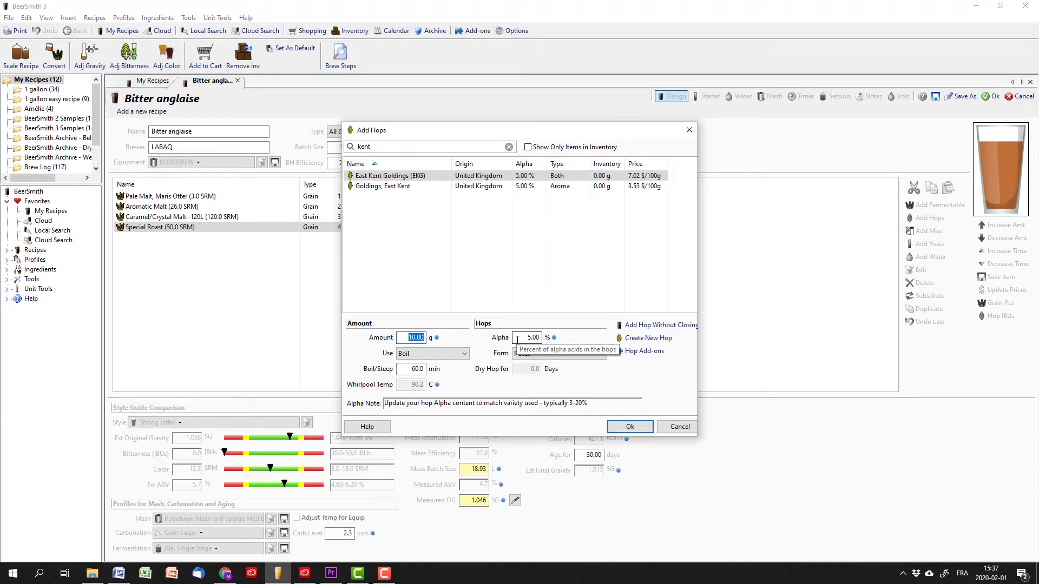
type("34")
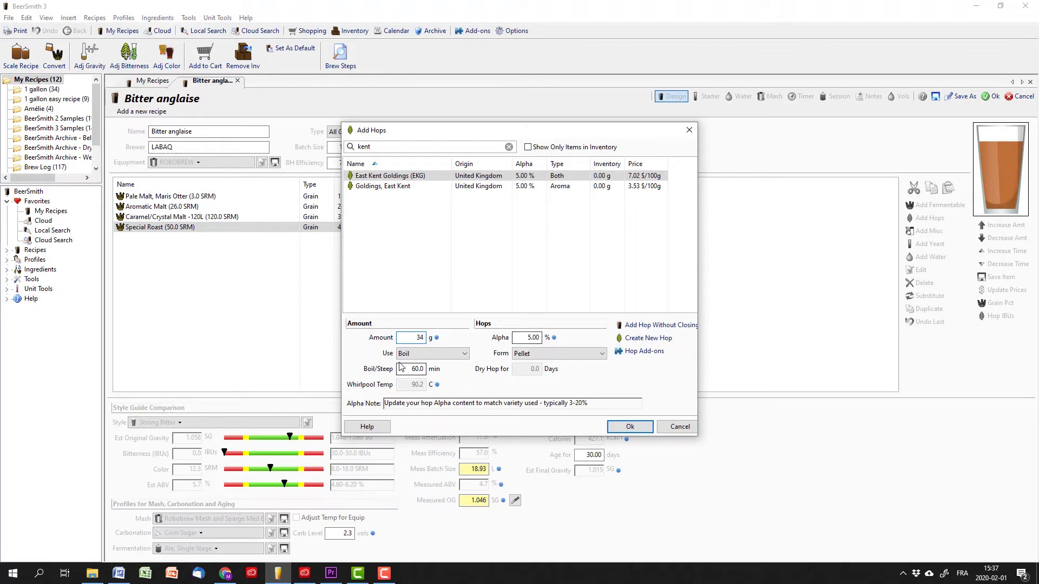
left_click(631, 427)
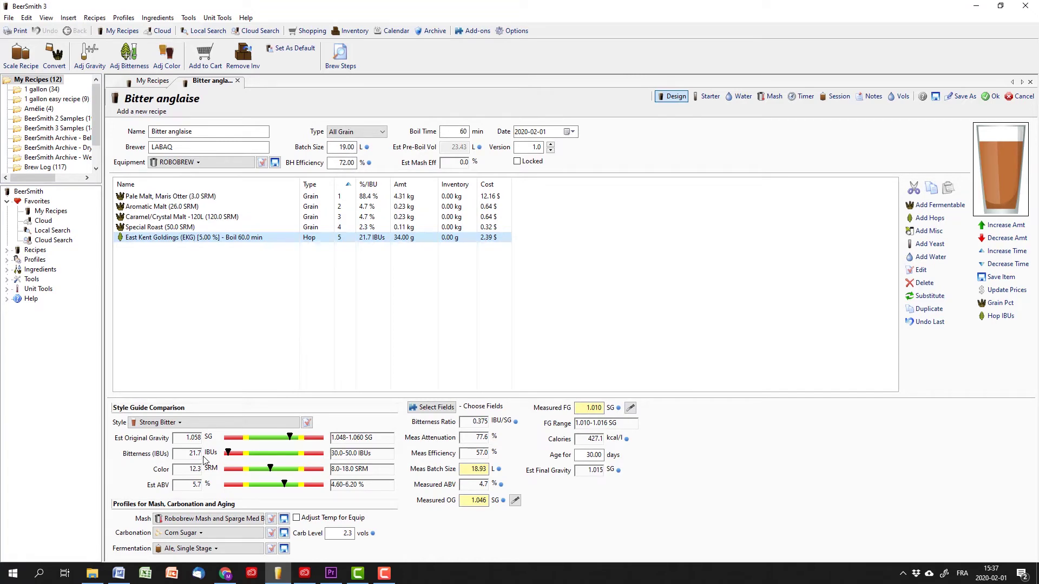
- Search the hops for "ken" and add a second East Kent Goldings (EKG) addition of 14 g, boiled for 20 minutes
left_click(923, 219)
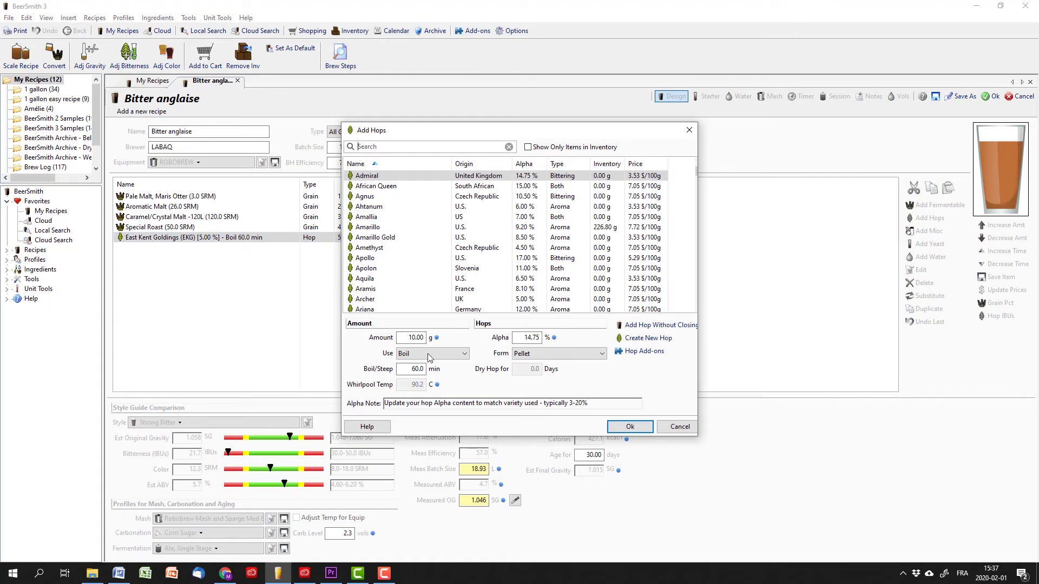
type("ken")
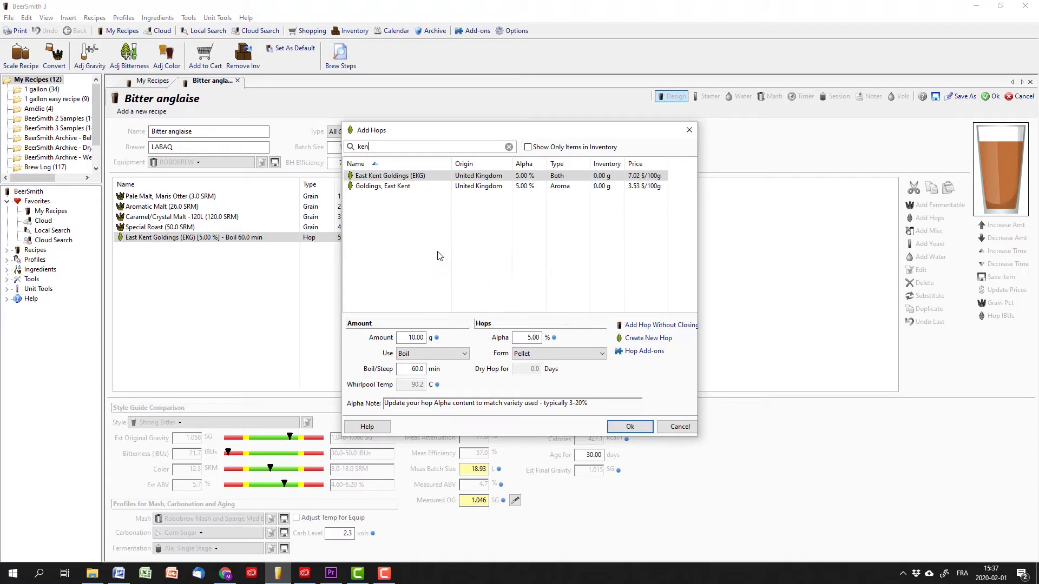
left_click(425, 176)
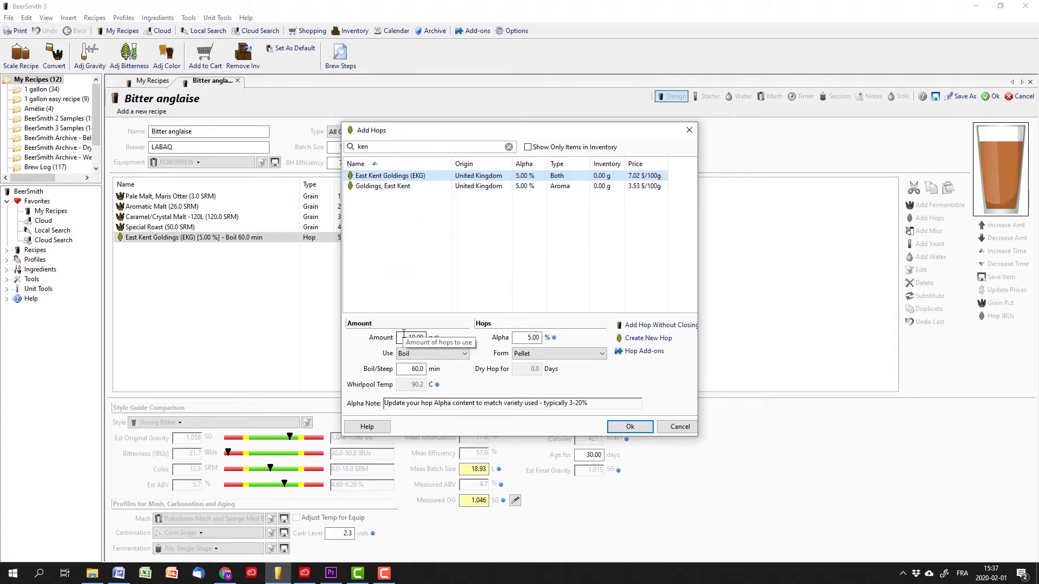
double_click(410, 337)
type("14")
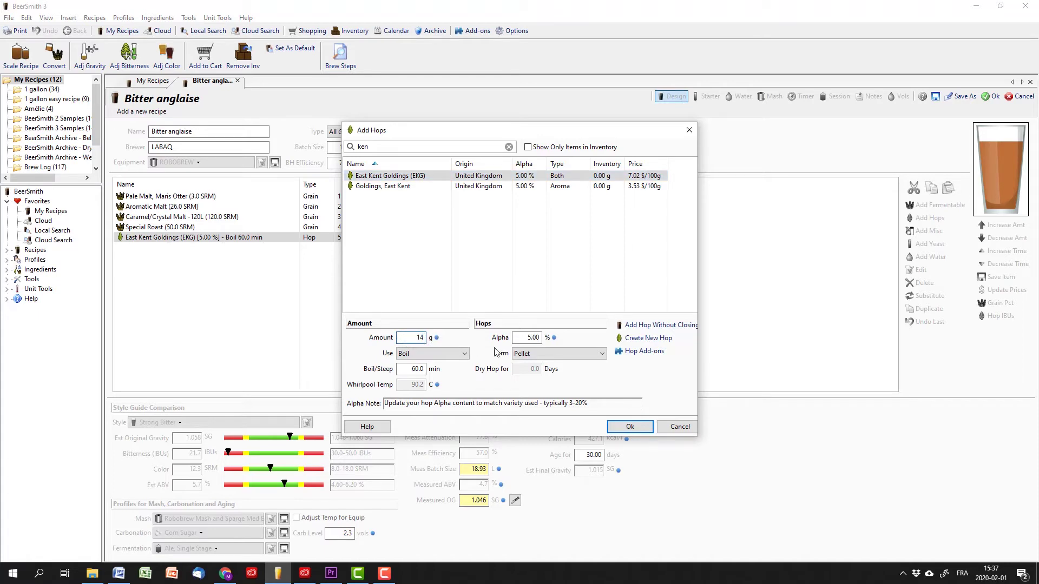
double_click(411, 368)
type("20")
left_click(625, 427)
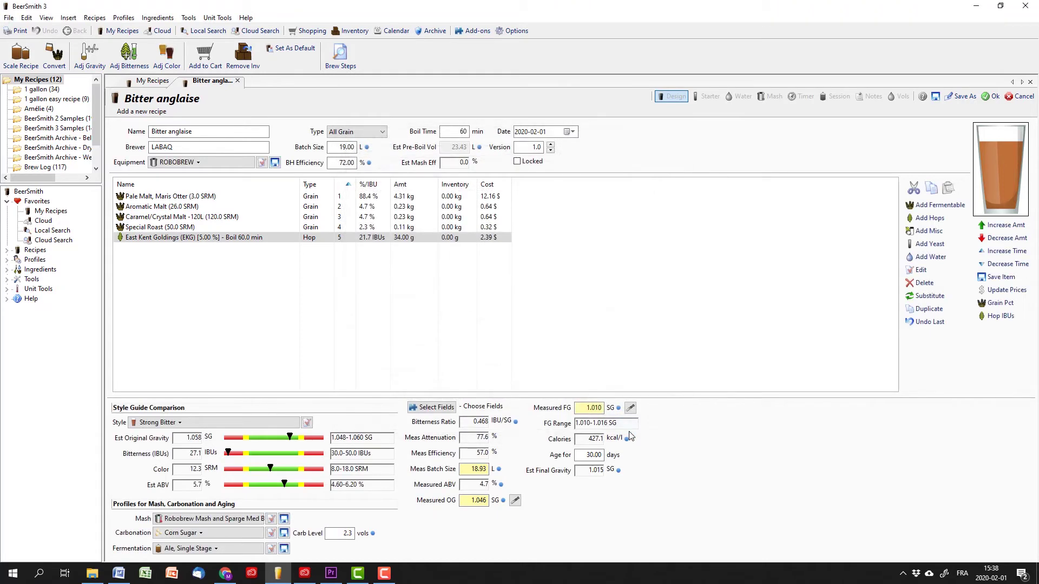
- Search the hops for "kent" and add a third East Kent Goldings (EKG) addition of 14 g to the recipe
left_click(938, 221)
type("k")
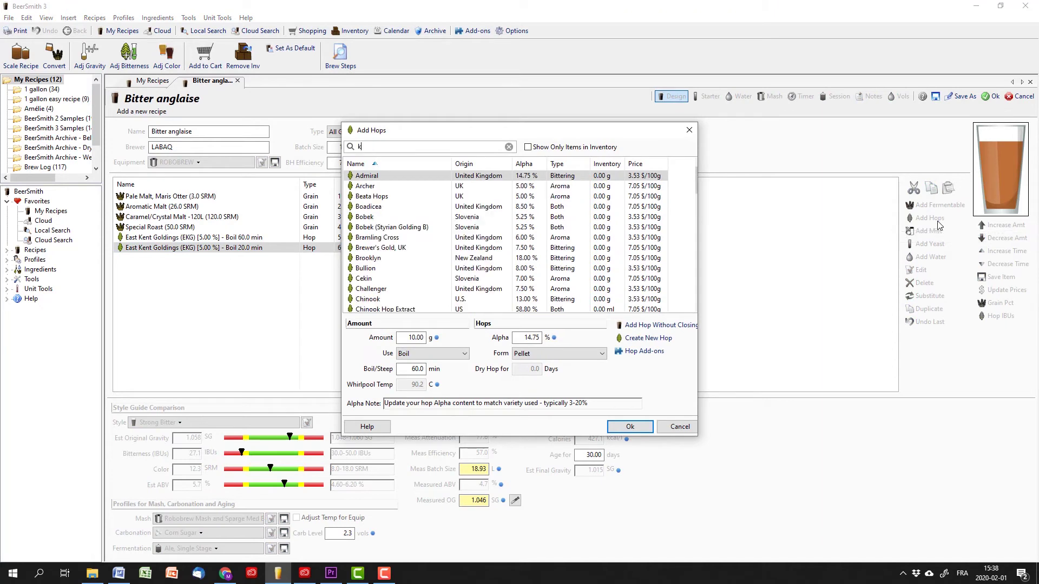
type("ent")
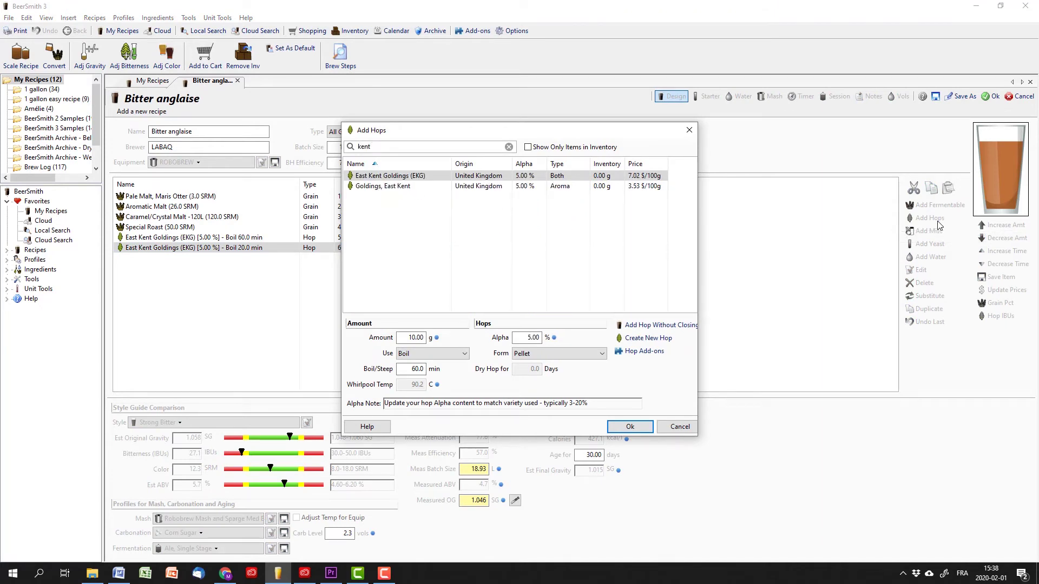
left_click(417, 339)
type("14")
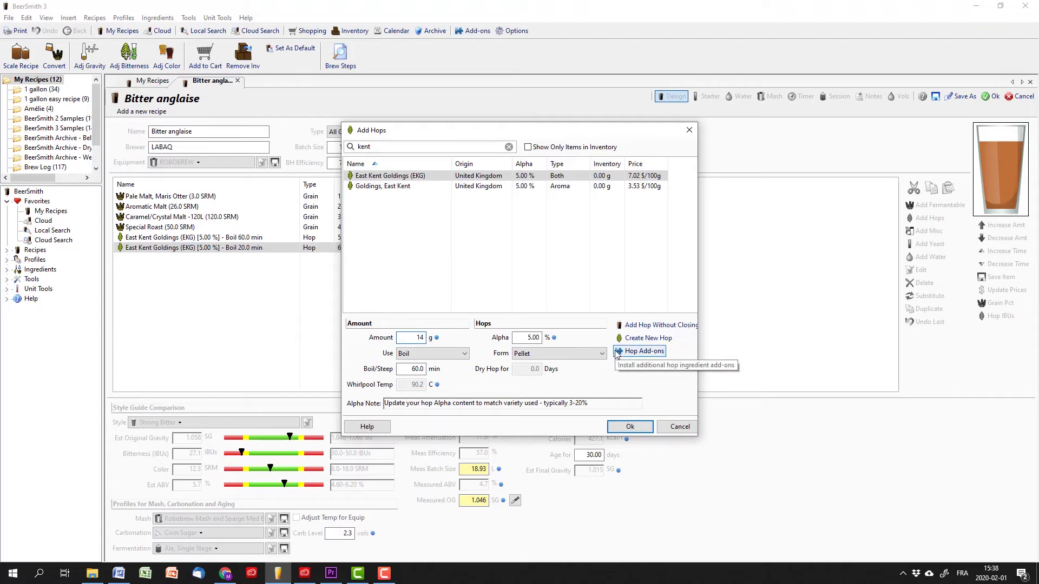
left_click(629, 426)
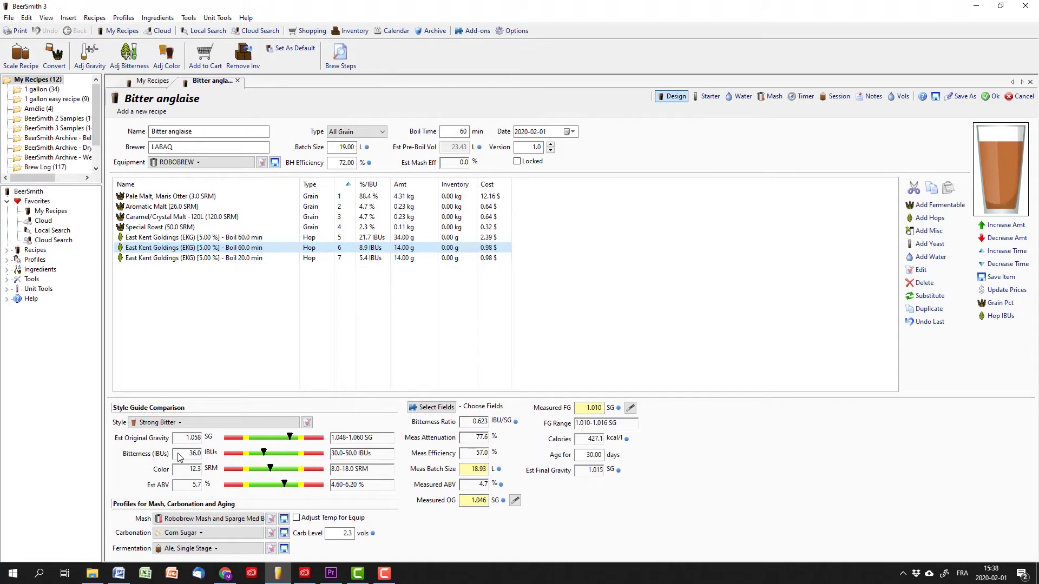
- Set the boil time of the 14 g, 60-minute East Kent Goldings addition to 1 minute
double_click(219, 247)
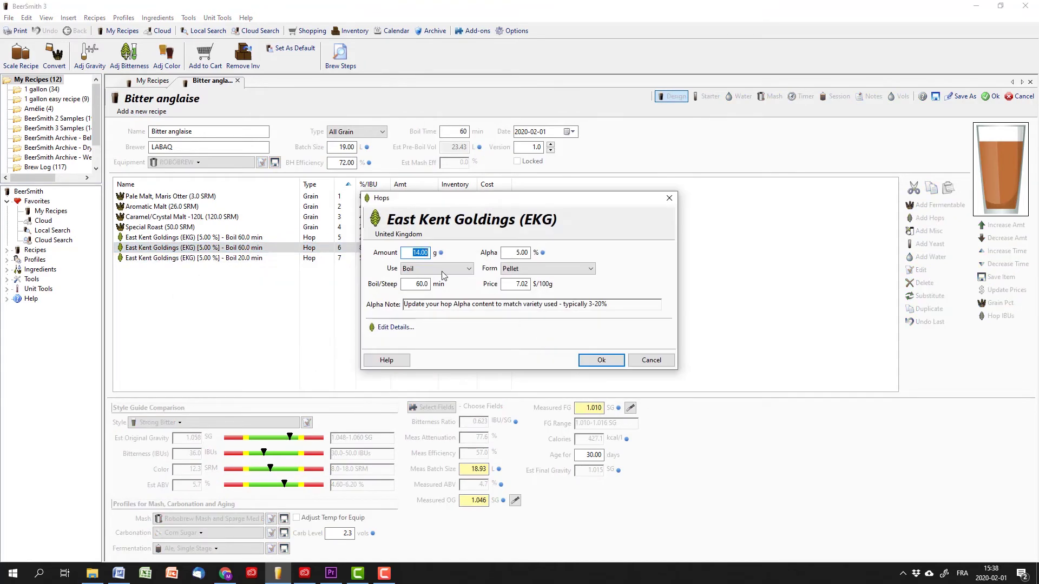
key("Tab")
key("Tab")
type("1")
key("Return")
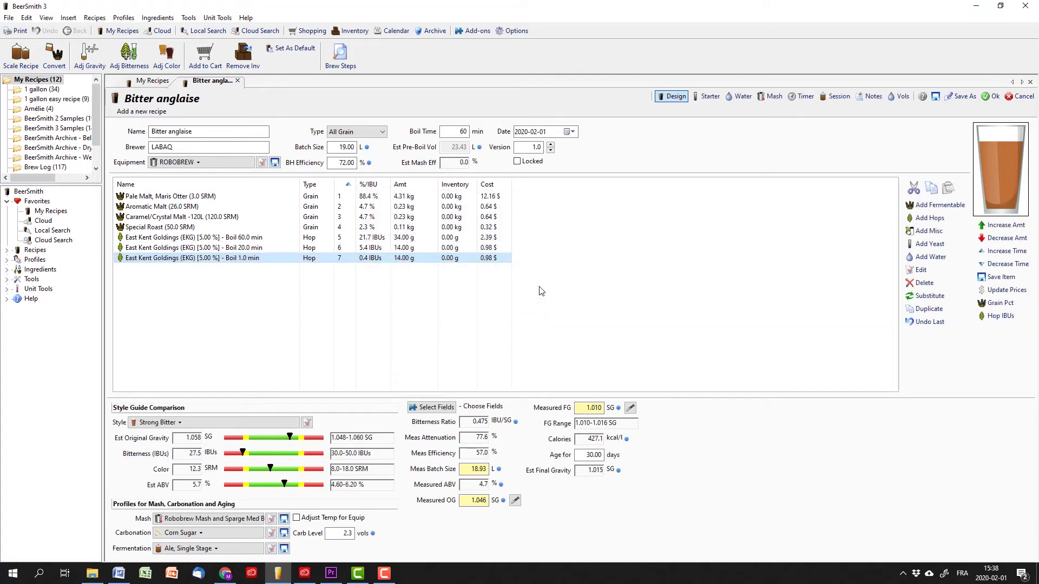
- Try a batch size of 23 L for the recipe and set it back to 19 L
mouse_move(238, 457)
left_click(342, 147)
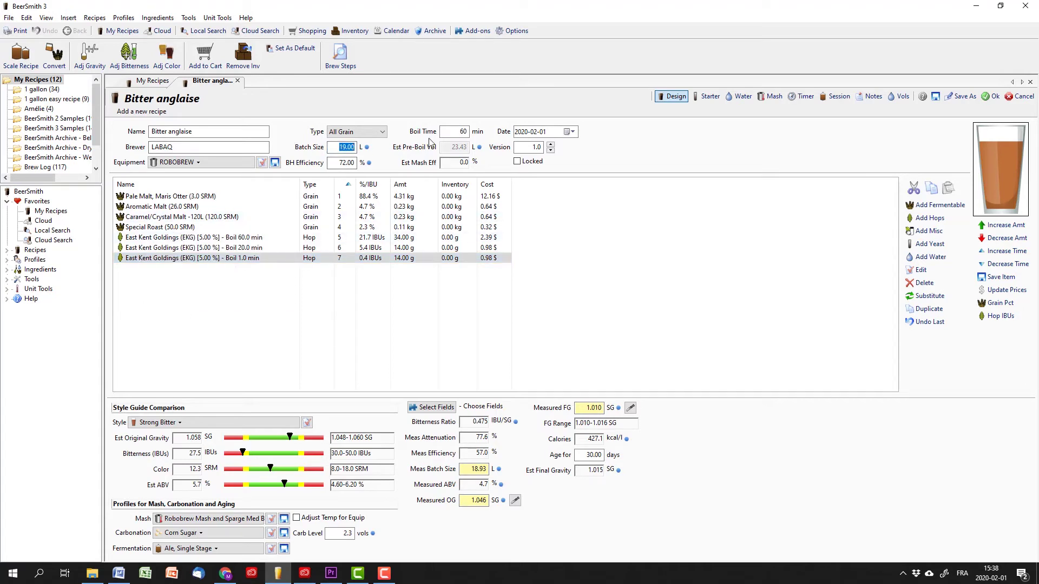
type("23")
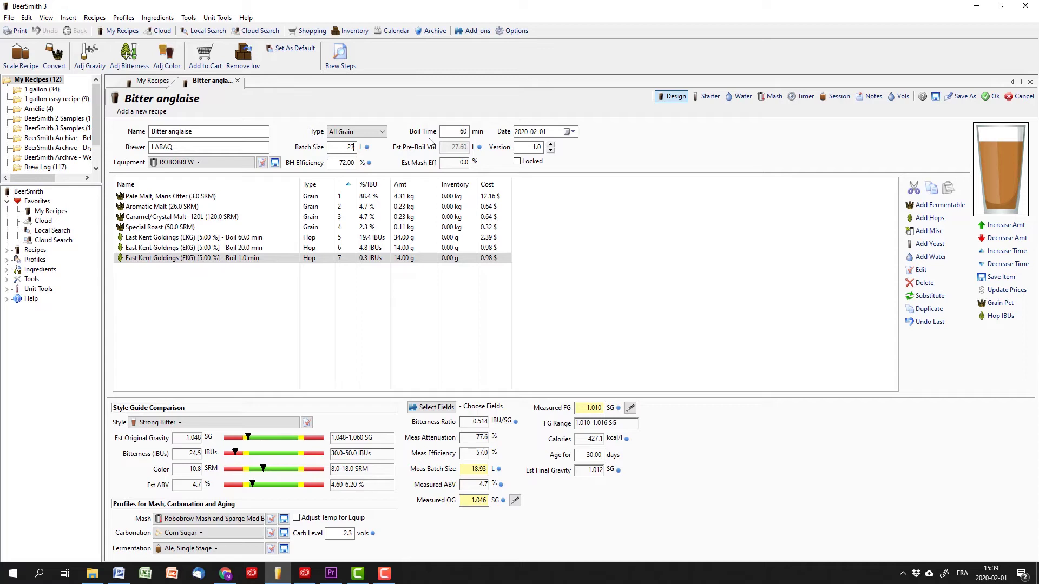
key("Return")
type("19")
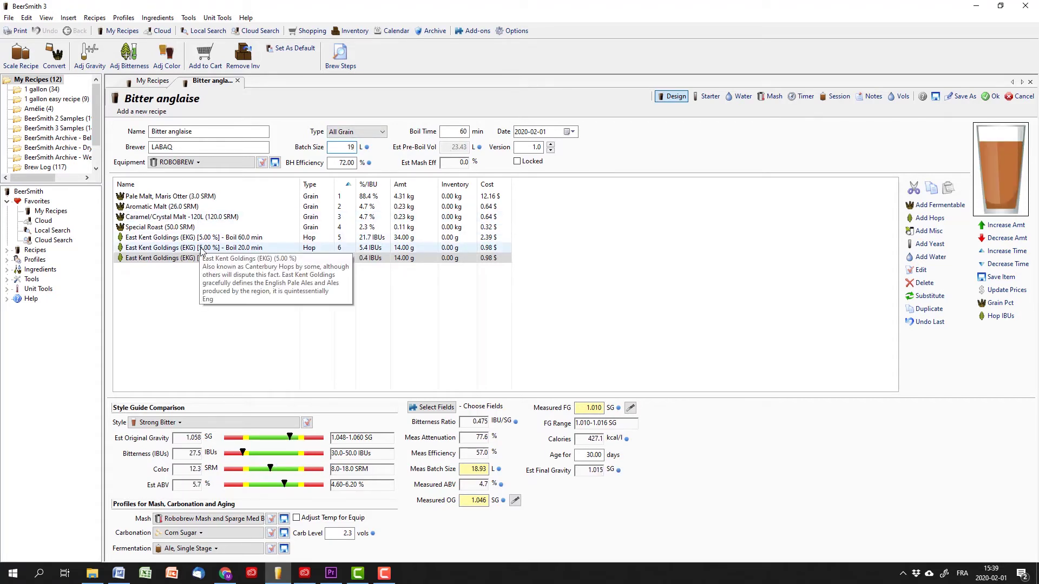
- Adjust the amount of the 60-minute East Kent Goldings addition in small increments to 38 g
left_click(252, 238)
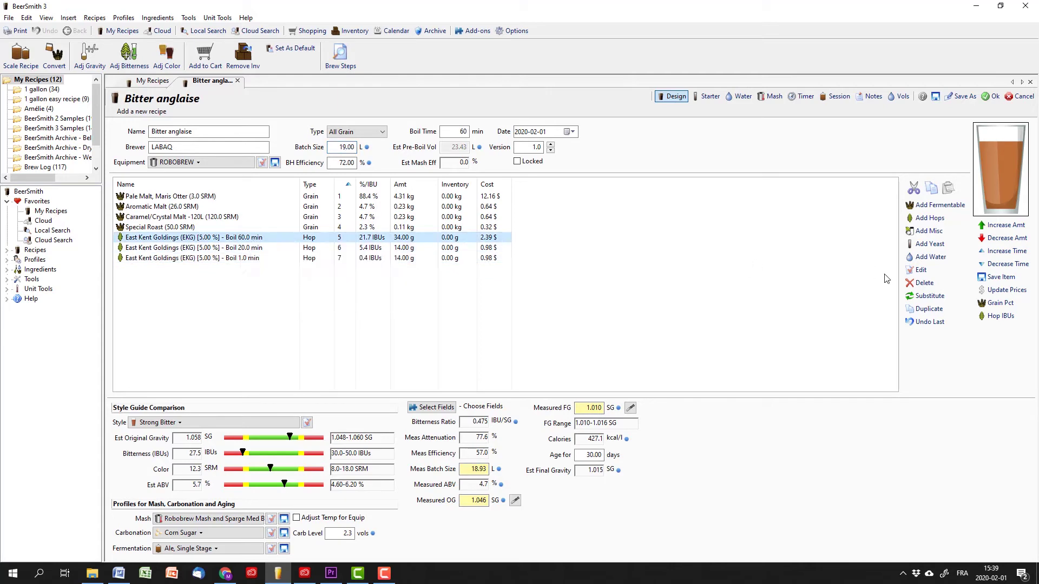
left_click(1001, 228)
left_click(1000, 228)
left_click(1001, 228)
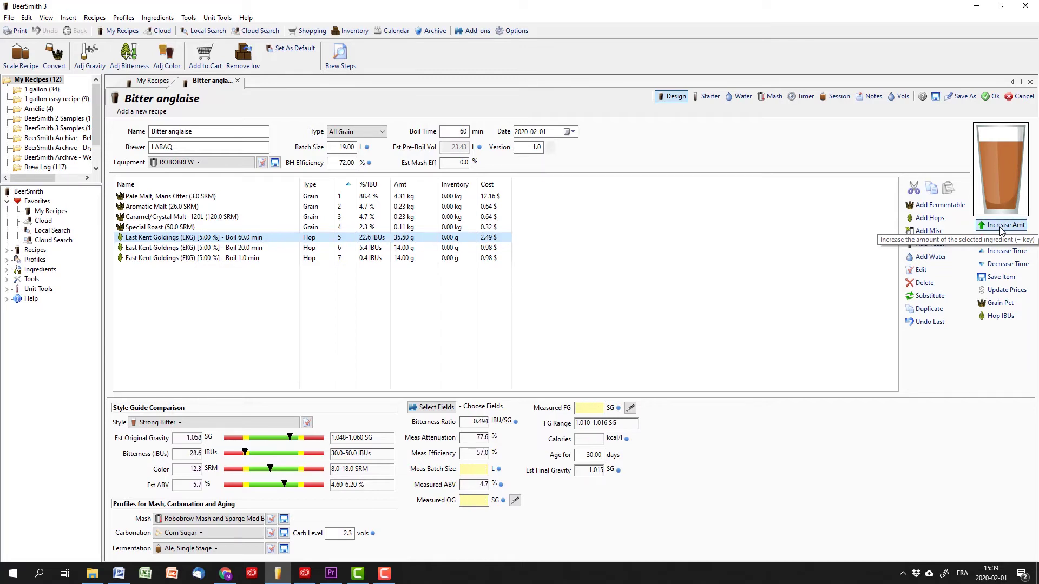
left_click(1000, 228)
left_click(1000, 229)
left_click(1000, 228)
left_click(1000, 228)
left_click(1000, 228)
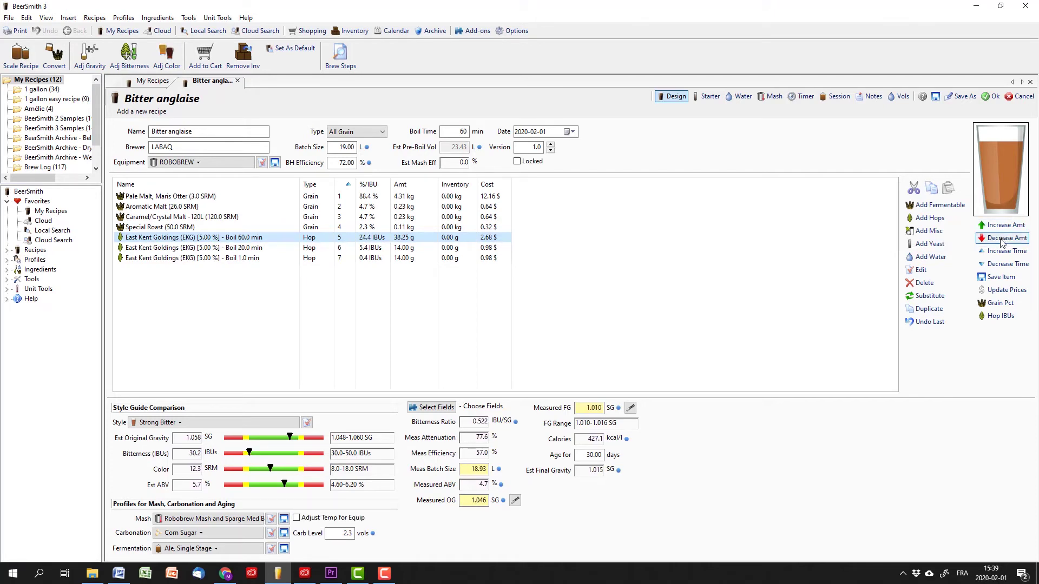
left_click(1001, 239)
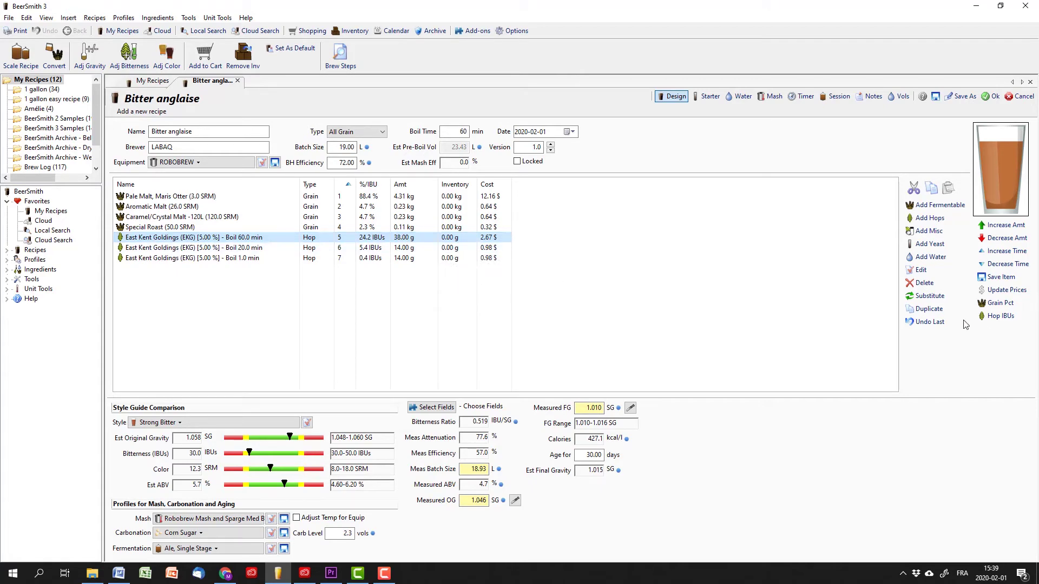
- Add 28.32 L of the Montréal water profile to the recipe
left_click(931, 257)
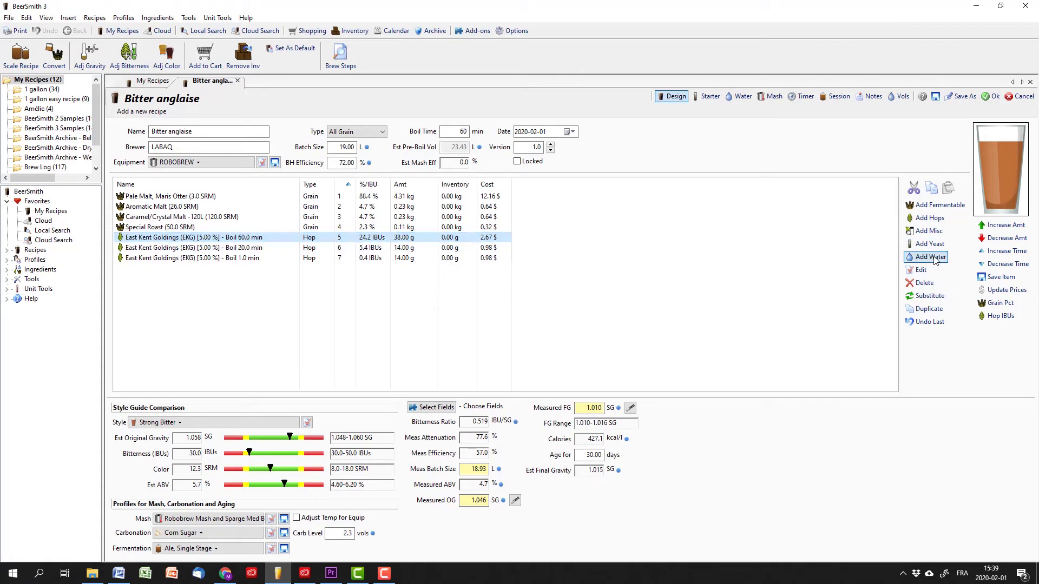
scroll(422, 273, "down", 9)
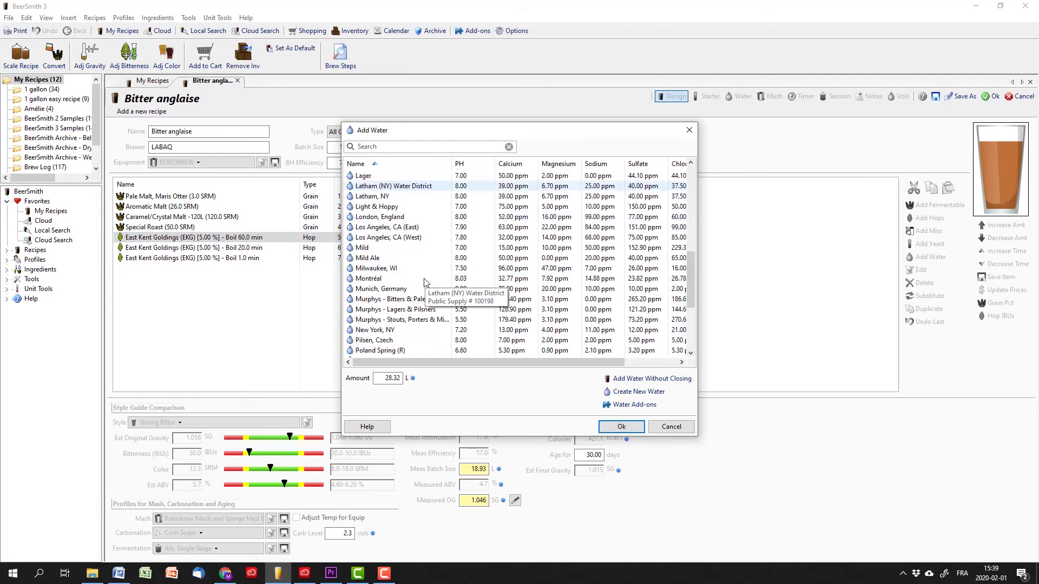
left_click(621, 427)
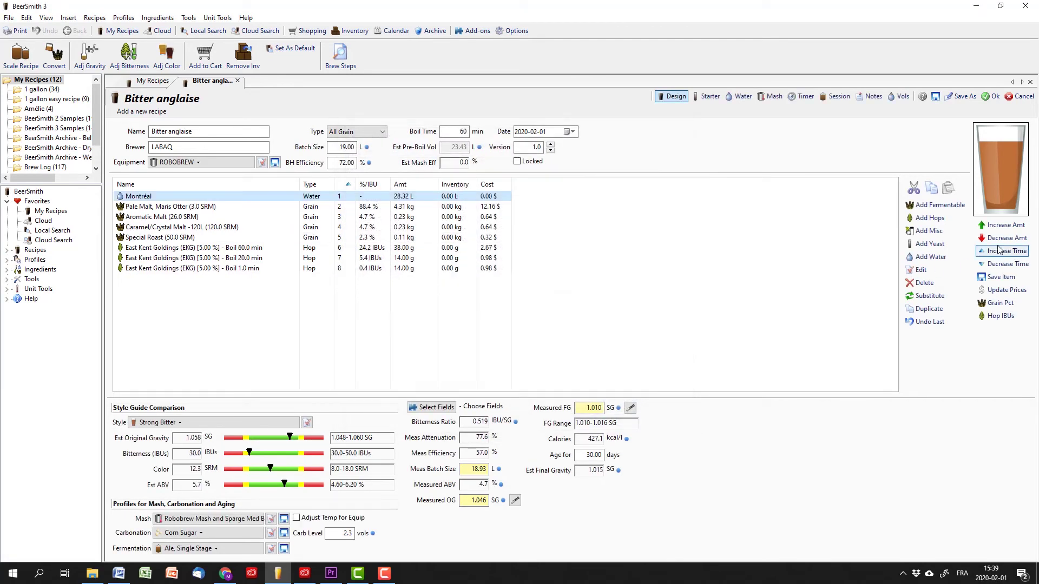
- Start adding a yeast, search for "esb", select London ESB English Style Ale Yeast, and set its package date to 2020-02-01
left_click(939, 246)
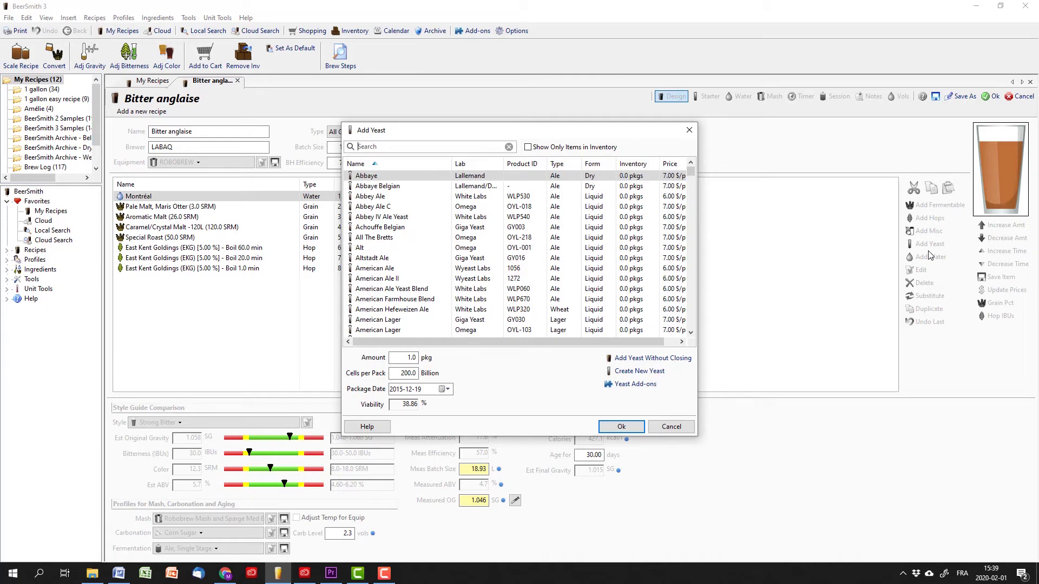
type("esb")
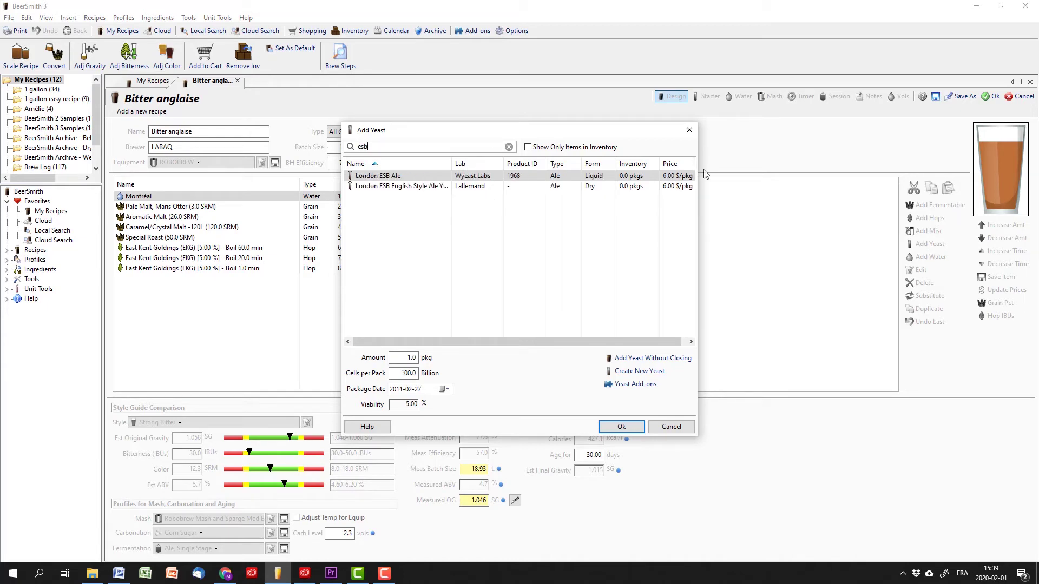
left_click(406, 186)
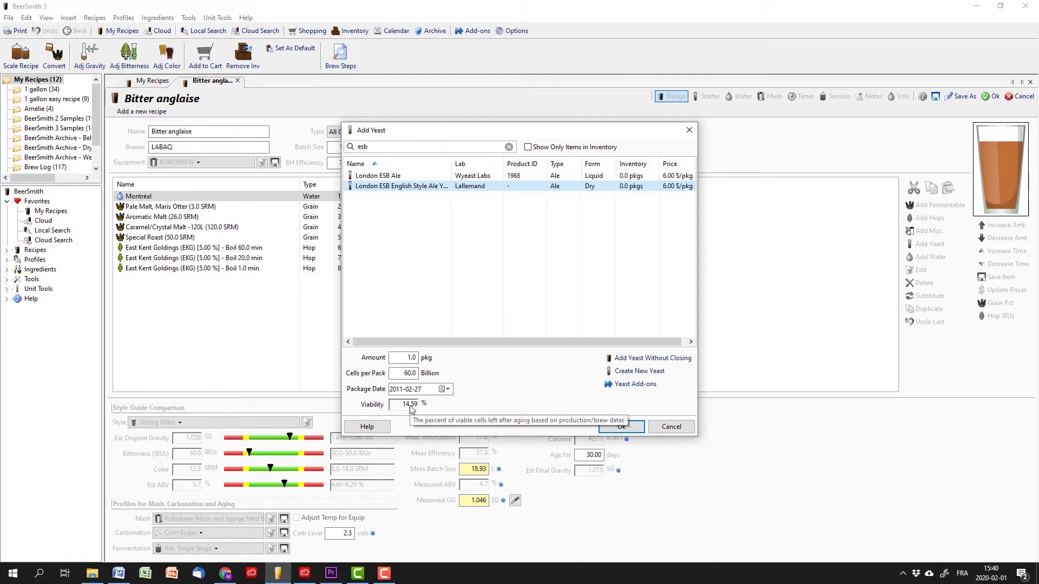
left_click(444, 390)
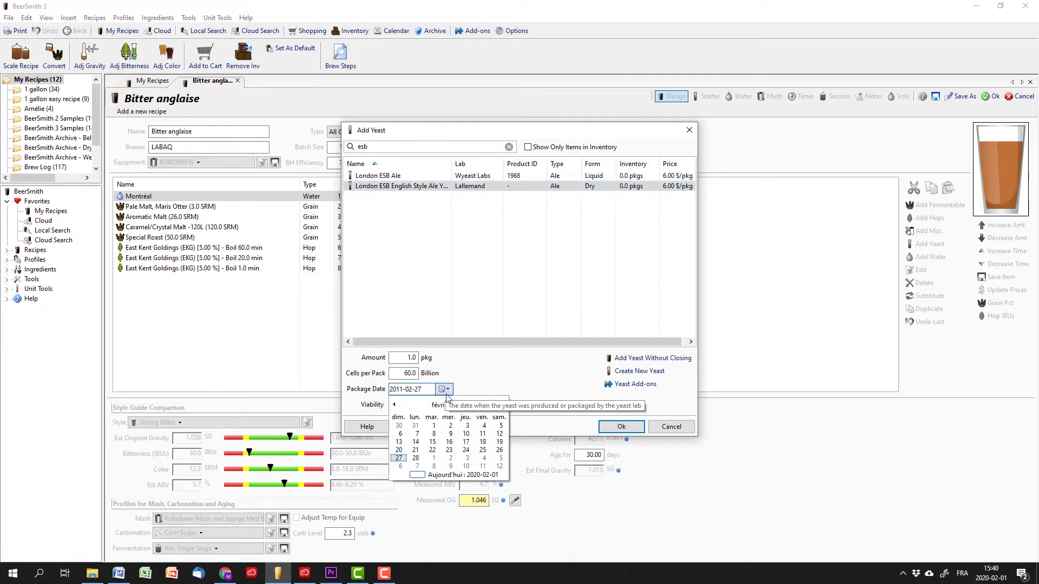
left_click(459, 475)
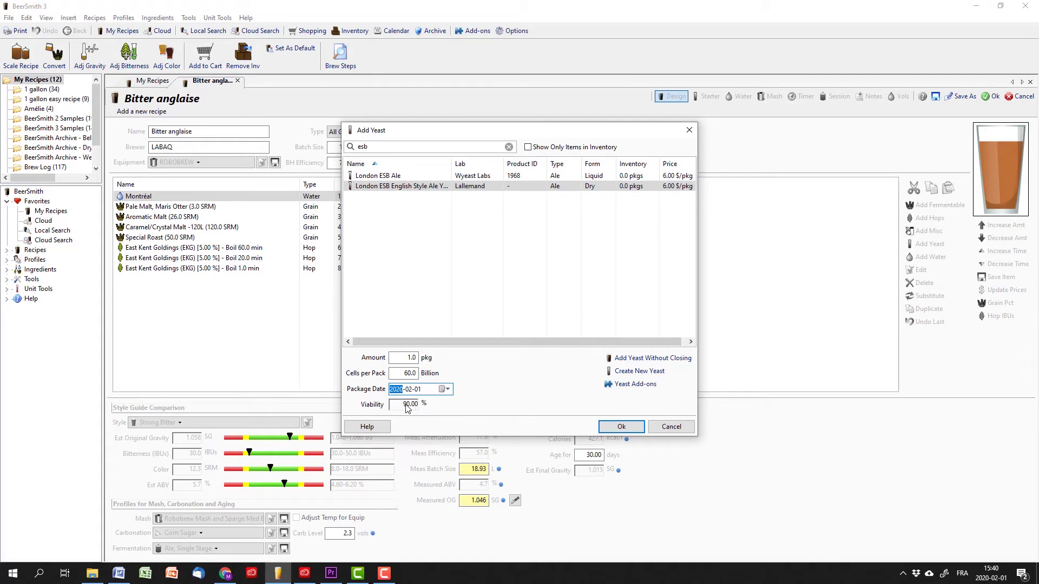
- Try a package date of 2019-11-12 for the yeast and add one package of it to the recipe
left_click(445, 389)
left_click(395, 404)
left_click(394, 405)
left_click(394, 404)
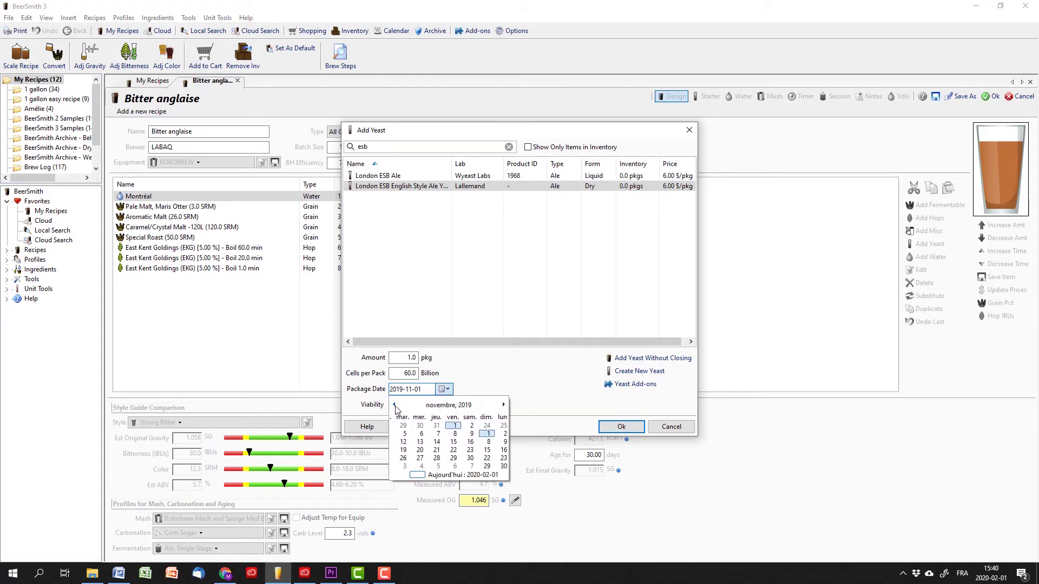
left_click(403, 442)
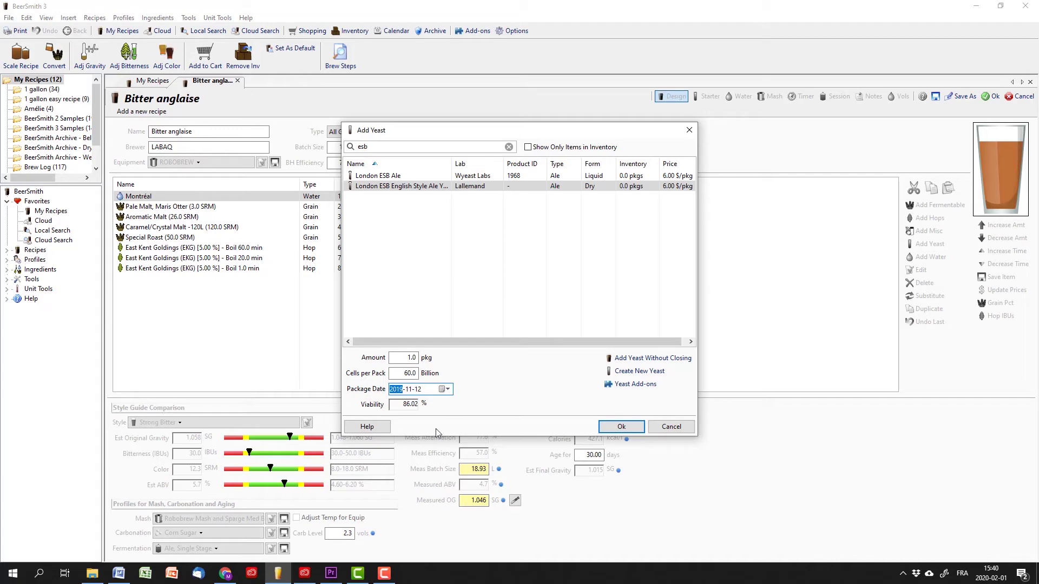
left_click(621, 426)
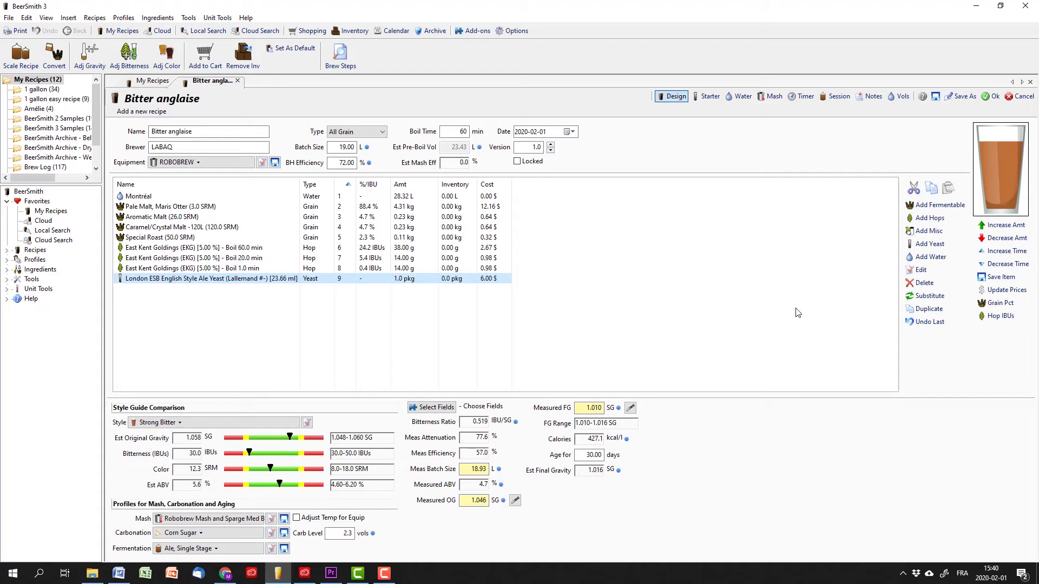
- Examine the recipe's starter calculations with the London ESB yeast's detailed properties, and its water profile
left_click(711, 98)
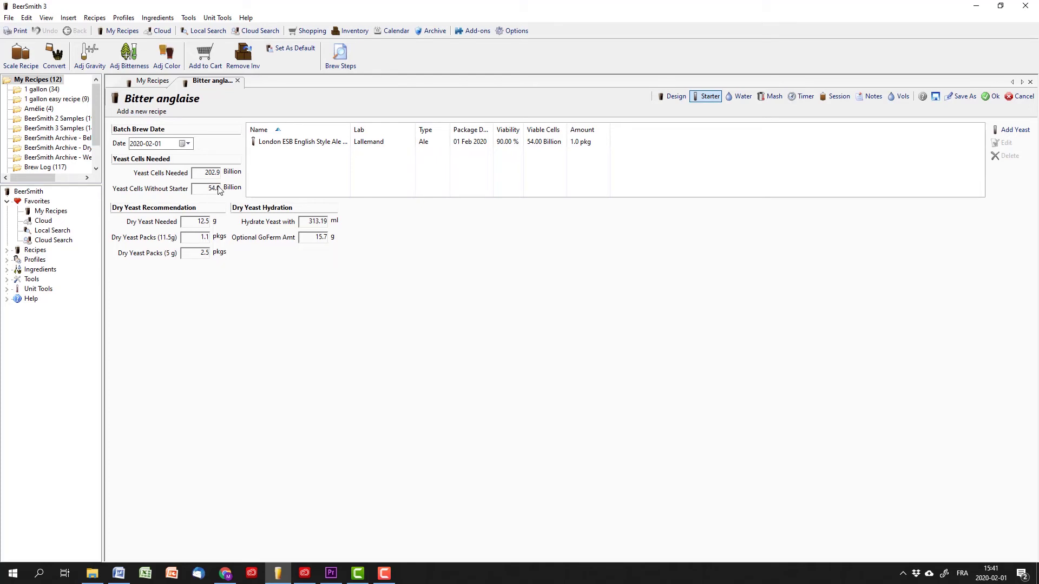
left_click(418, 145)
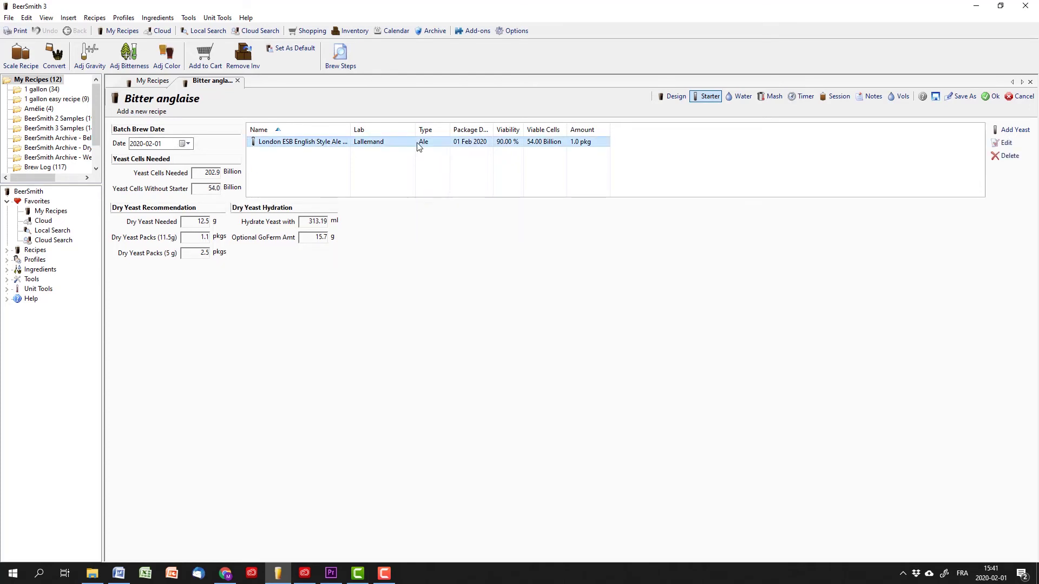
double_click(418, 145)
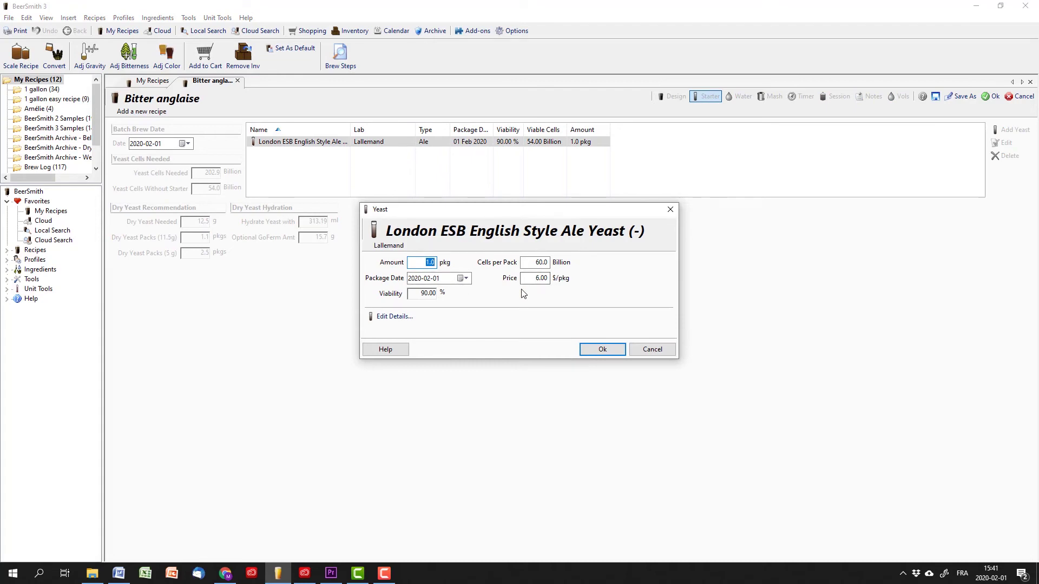
left_click(508, 318)
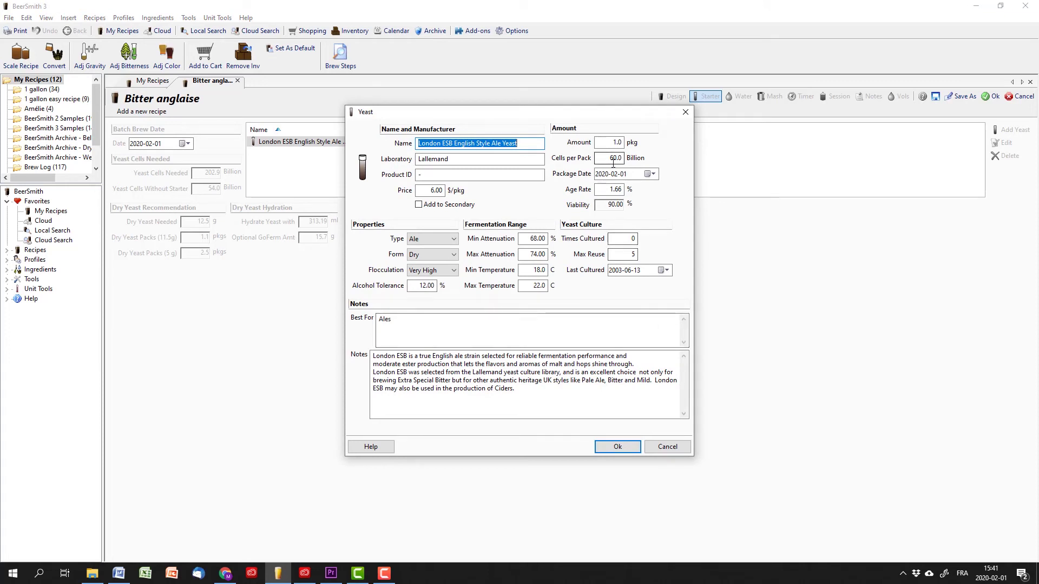
left_click(676, 445)
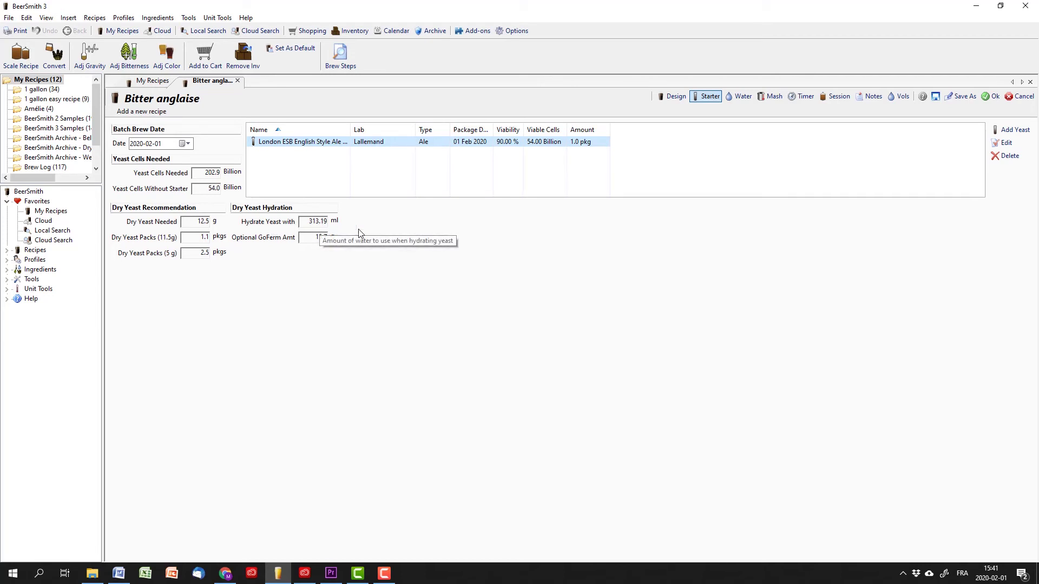
left_click(743, 100)
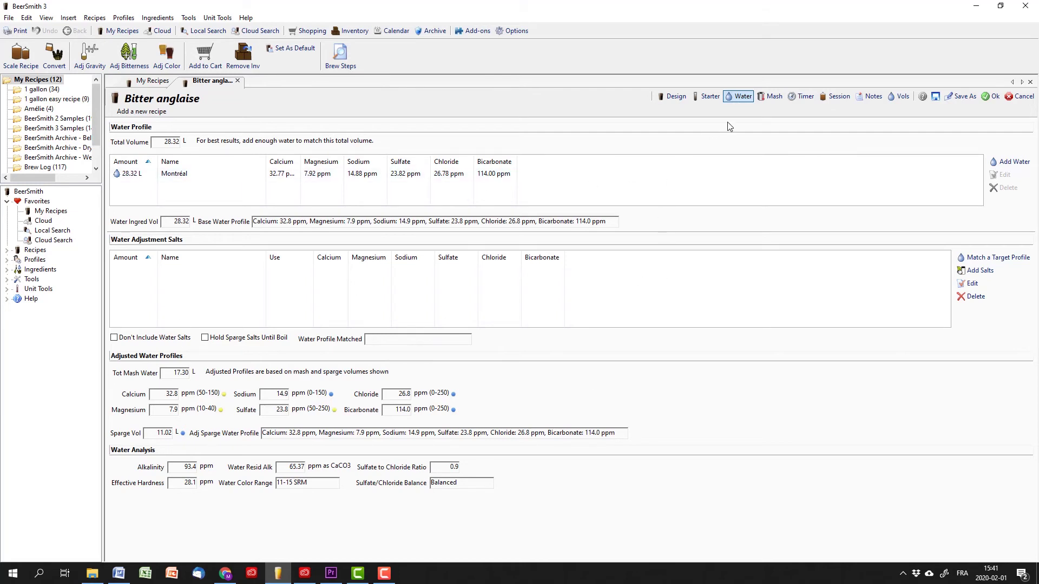
- Set the step temperature of the Mash In step in the mash profile to 66 C
left_click(774, 98)
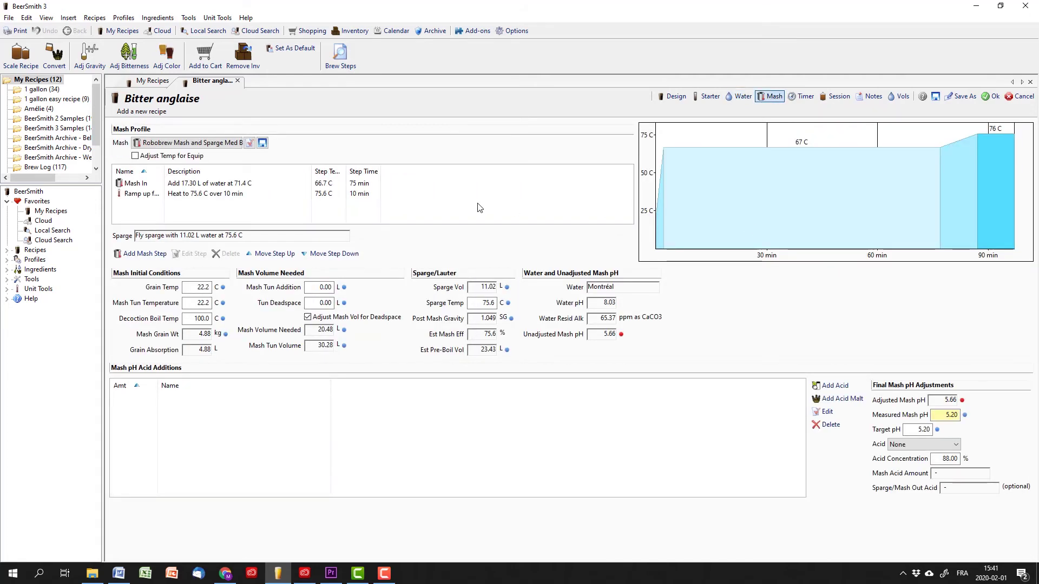
double_click(328, 184)
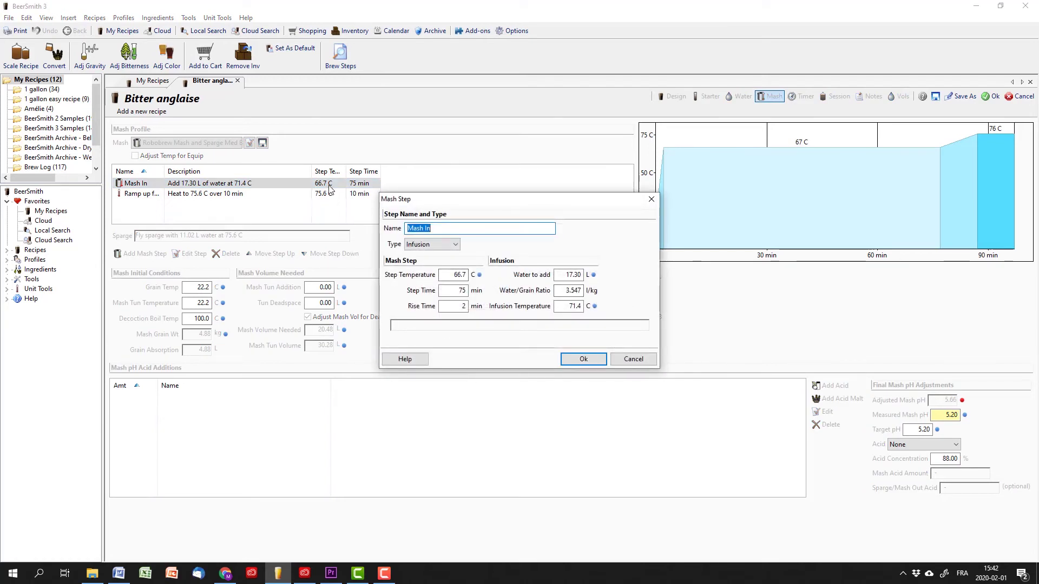
left_click_drag(457, 275, 530, 276)
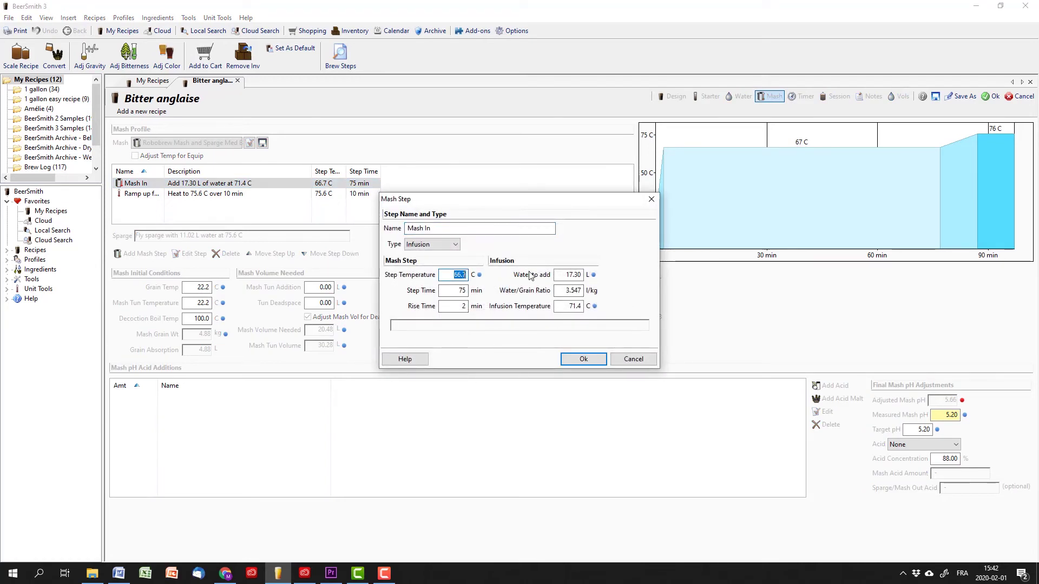
type("66")
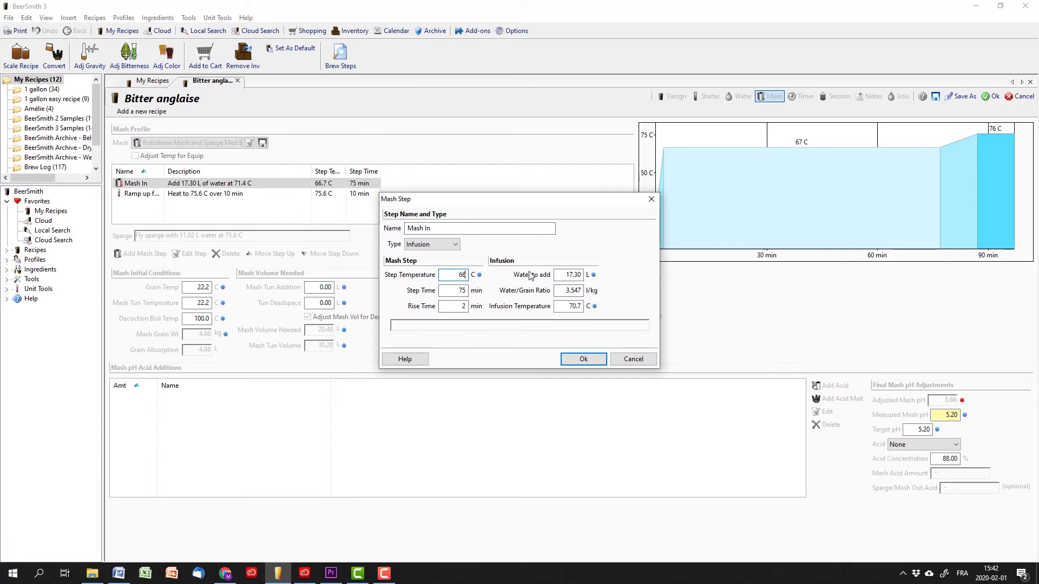
key("Return")
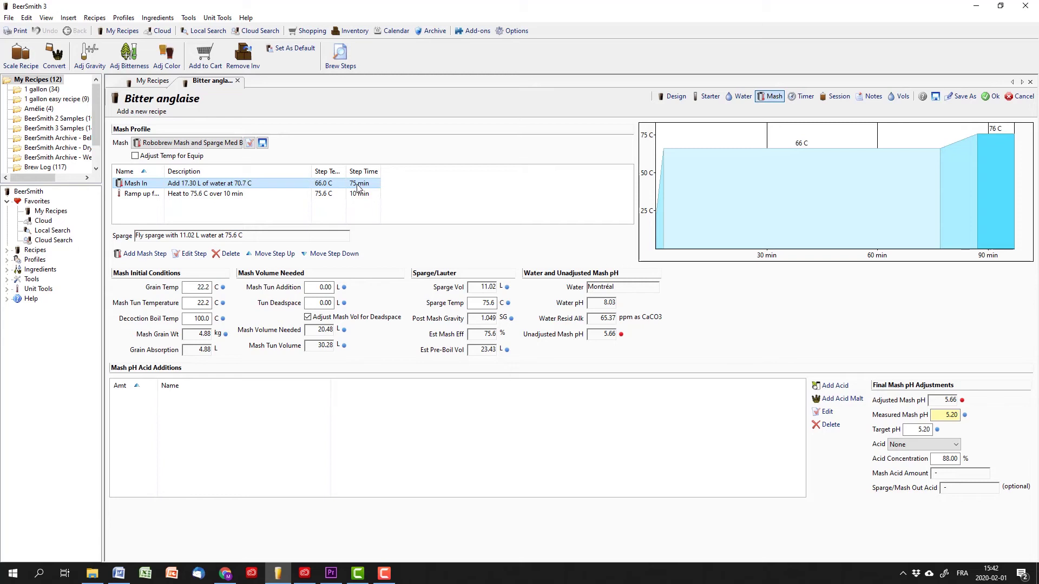
- Check the ramp-up step for mash out and view the recipe's mash and boil timers
left_click(250, 196)
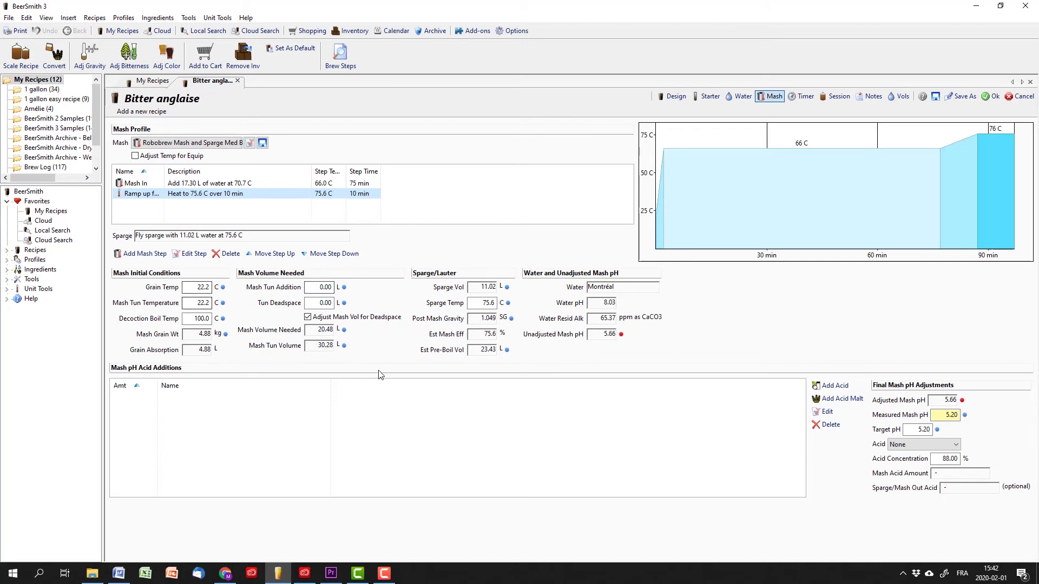
left_click(795, 96)
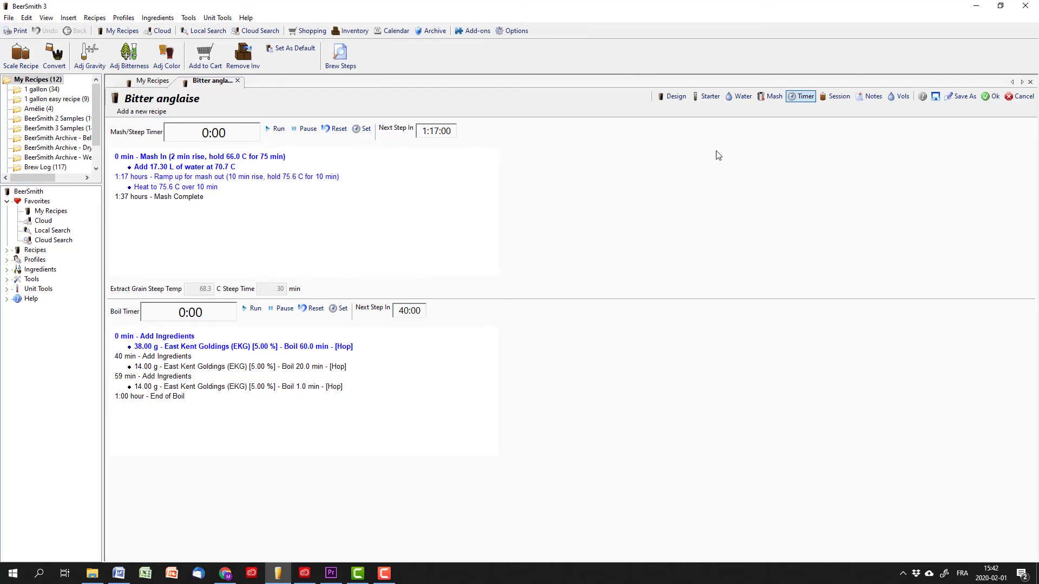
- Open the recipe's brew steps sheet and examine its batch size, boil time, end-of-boil volume and final bottling volume
left_click(341, 56)
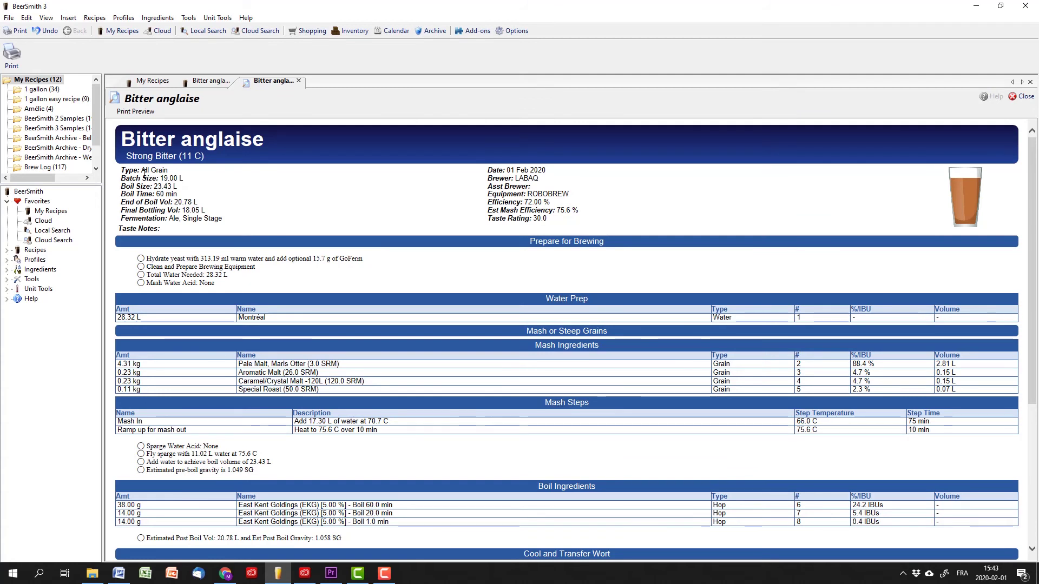
left_click_drag(143, 172, 181, 181)
left_click(175, 194)
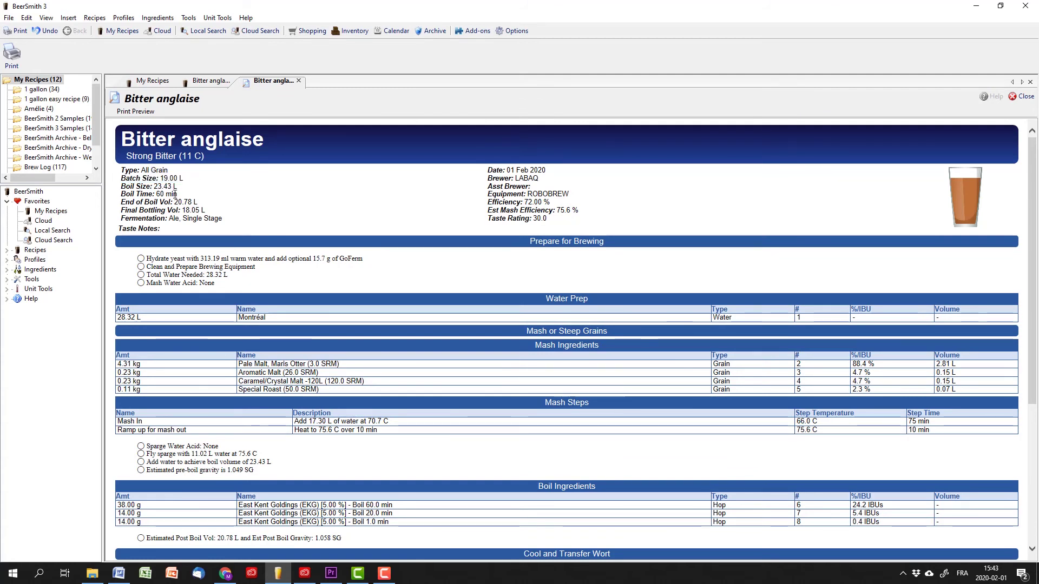
double_click(180, 203)
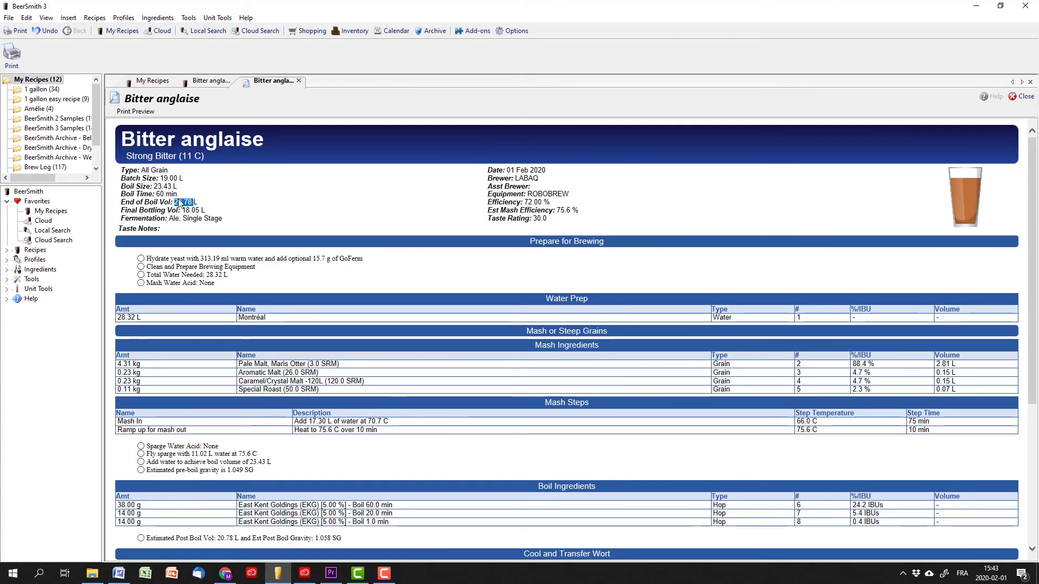
left_click(180, 203)
double_click(182, 202)
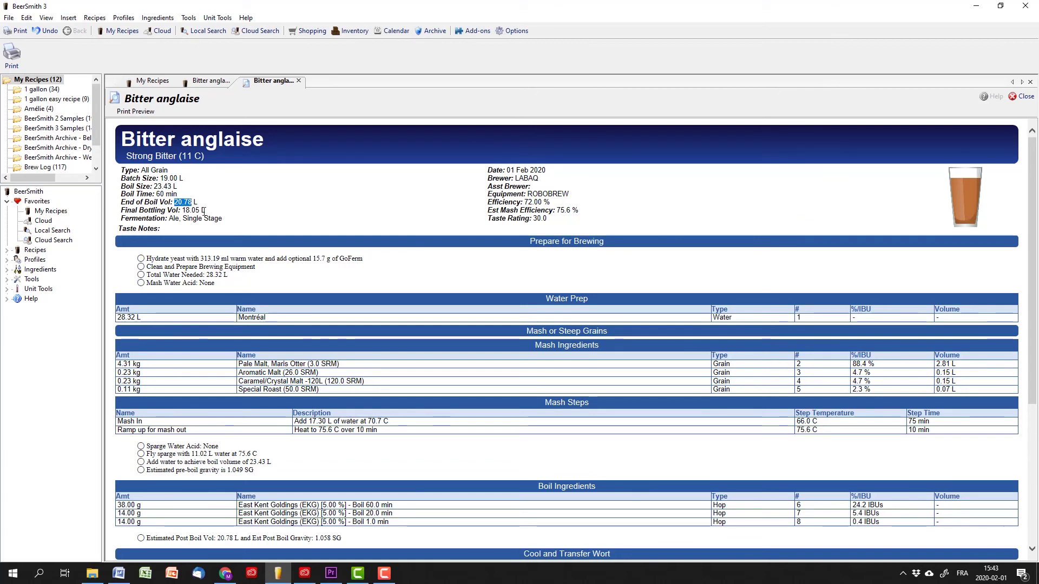
double_click(196, 210)
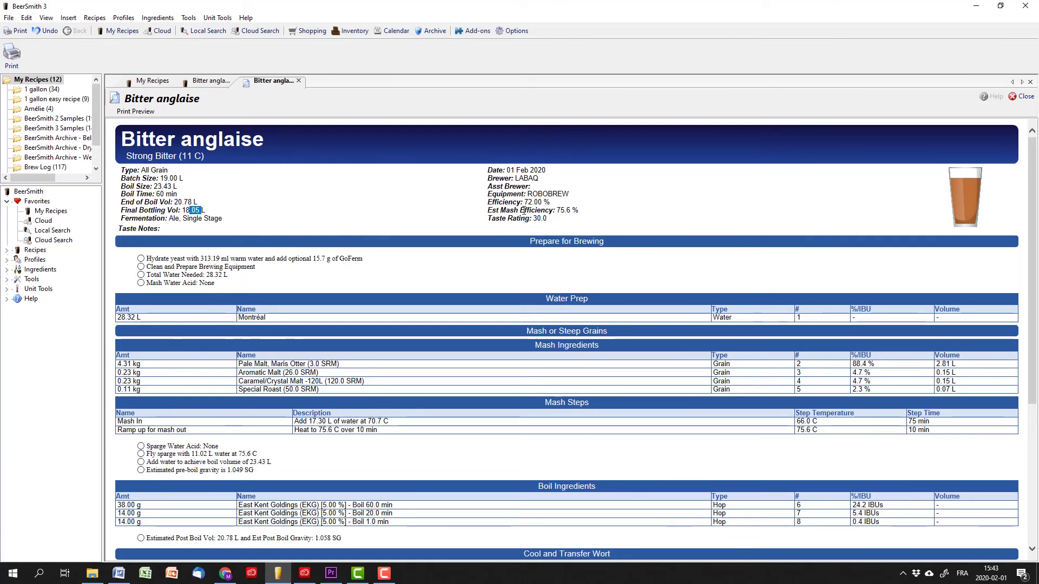
- Review the total water needed, the mash-in water amount and temperature, and the pre-boil volume and gravity in the brew steps
scroll(343, 266, "down", 3)
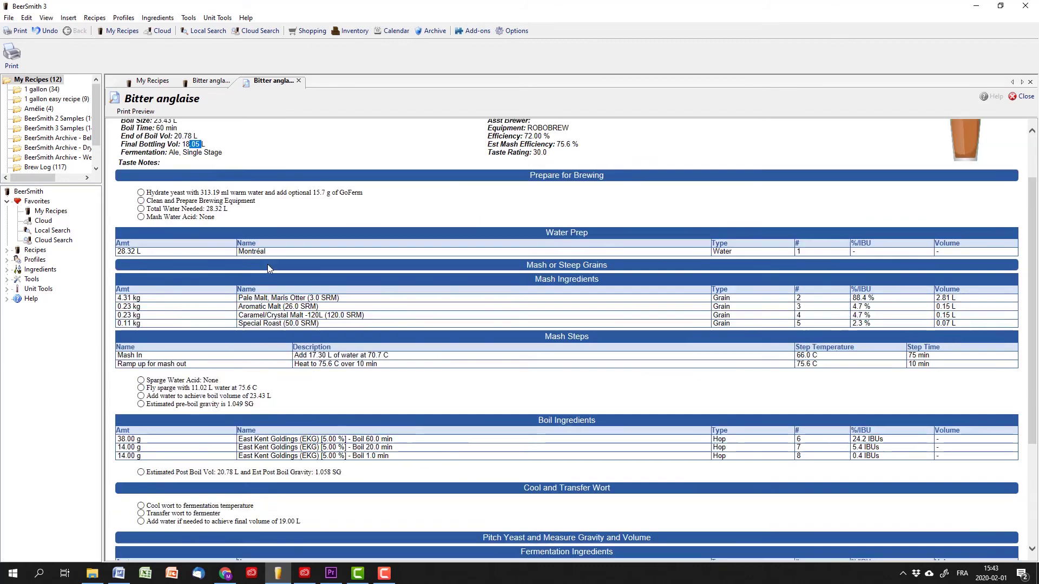
scroll(173, 200, "up", 2)
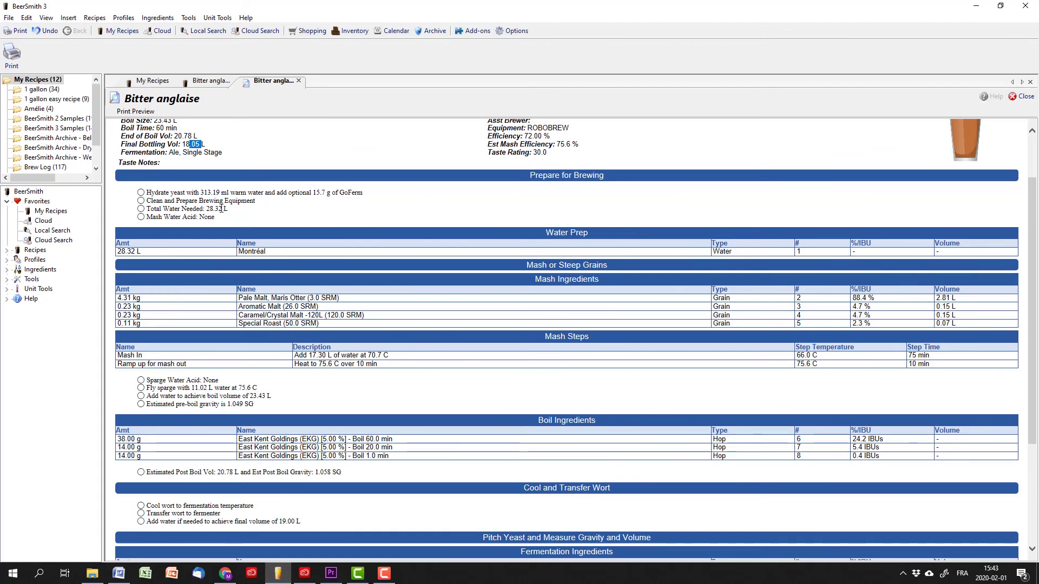
left_click_drag(234, 210, 181, 217)
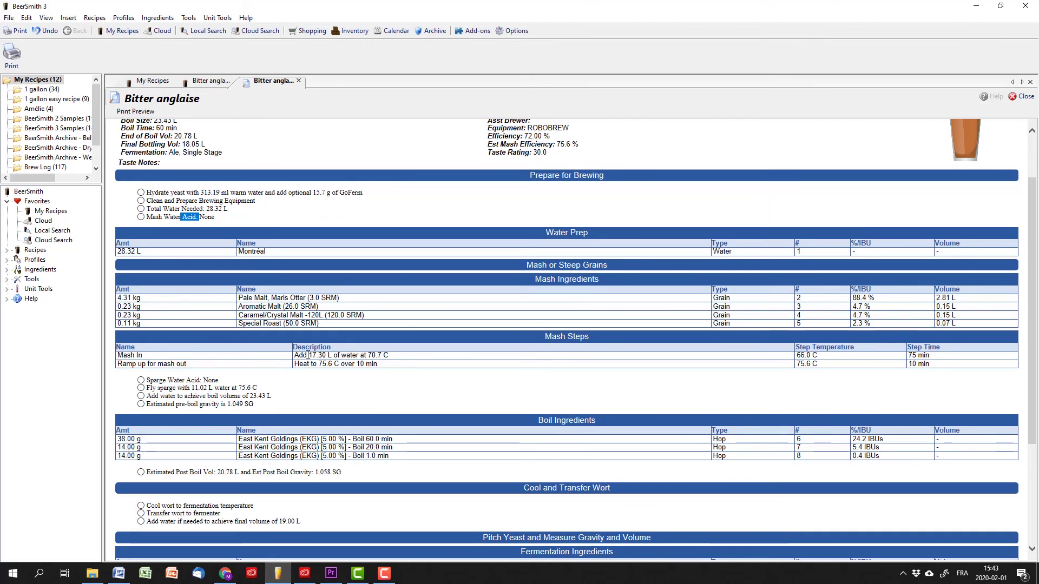
left_click_drag(308, 355, 412, 361)
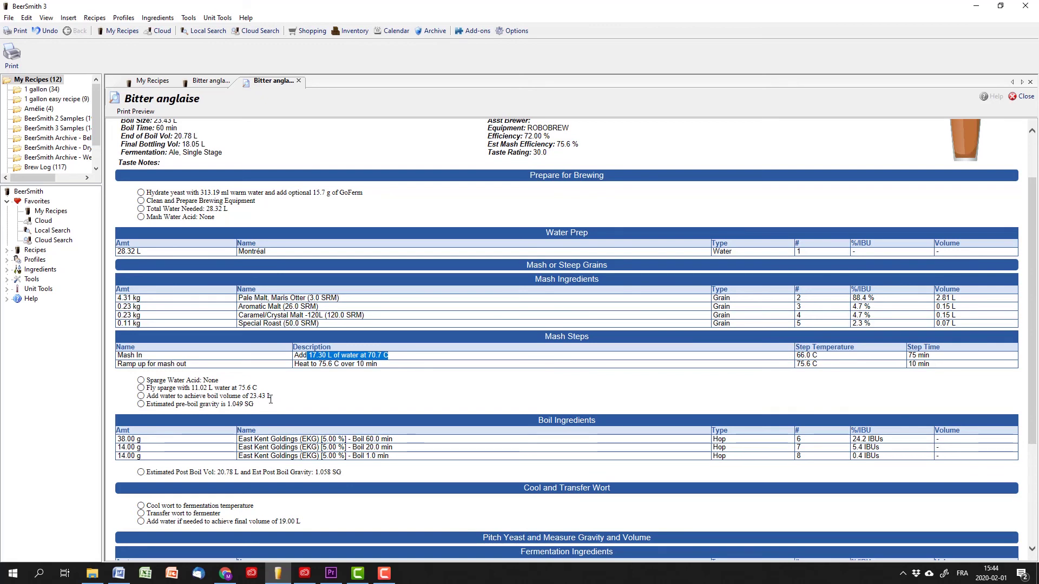
left_click_drag(272, 398, 226, 405)
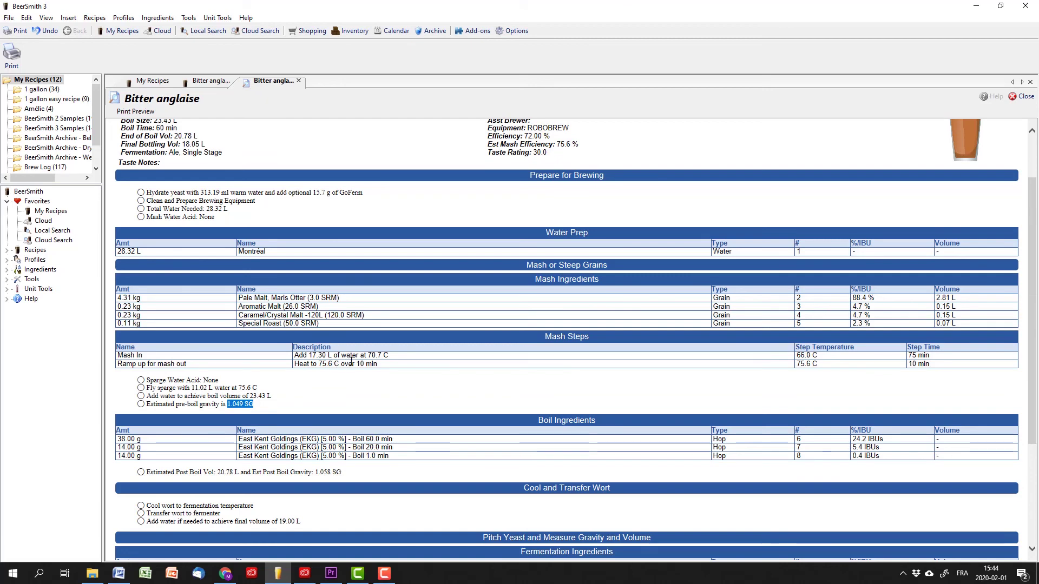
- Review the brew steps from the hop boil times through wort cooling, original gravity and batch volume measurements, and primary fermentation
scroll(353, 359, "down", 3)
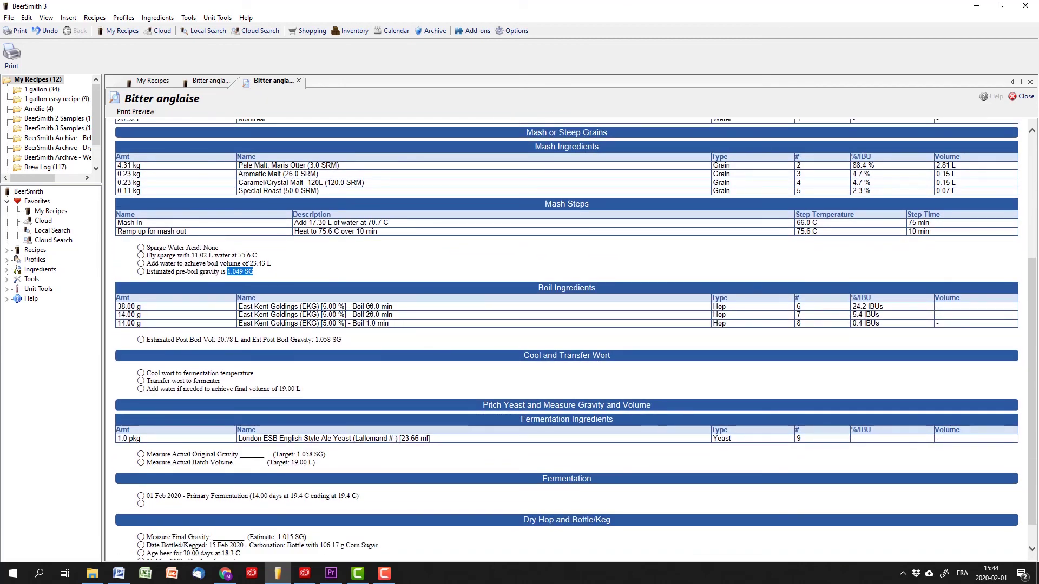
left_click_drag(365, 306, 374, 324)
left_click(215, 373)
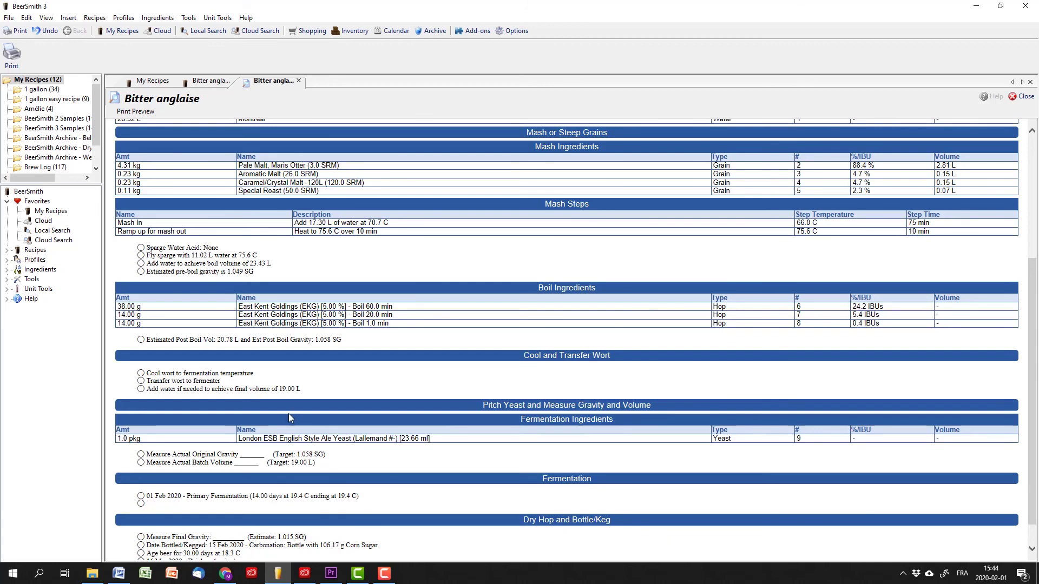
scroll(243, 407, "down", 1)
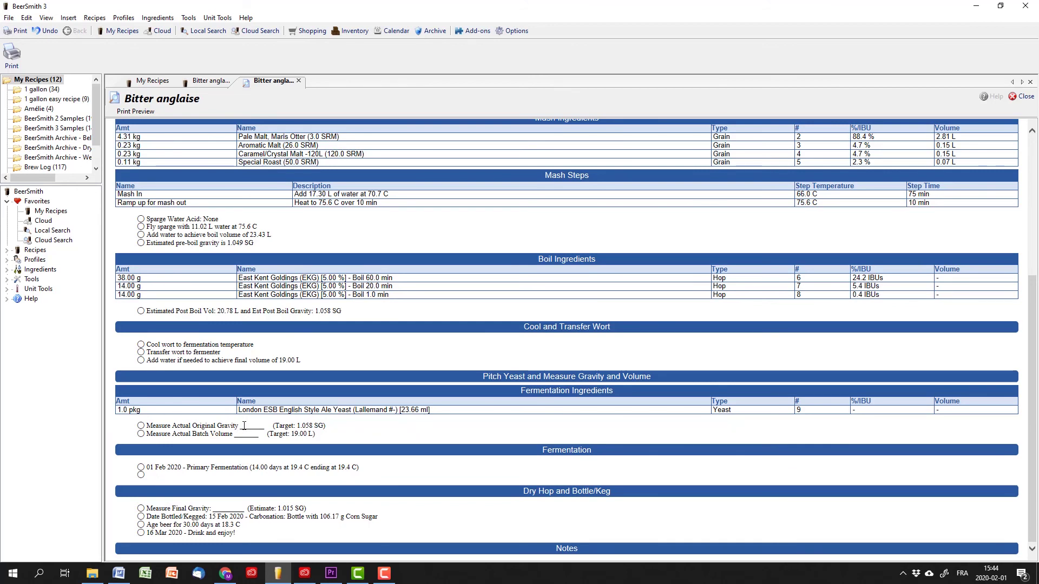
mouse_move(243, 426)
left_mouse_down()
mouse_move(268, 425)
mouse_move(243, 434)
mouse_move(259, 435)
left_mouse_up()
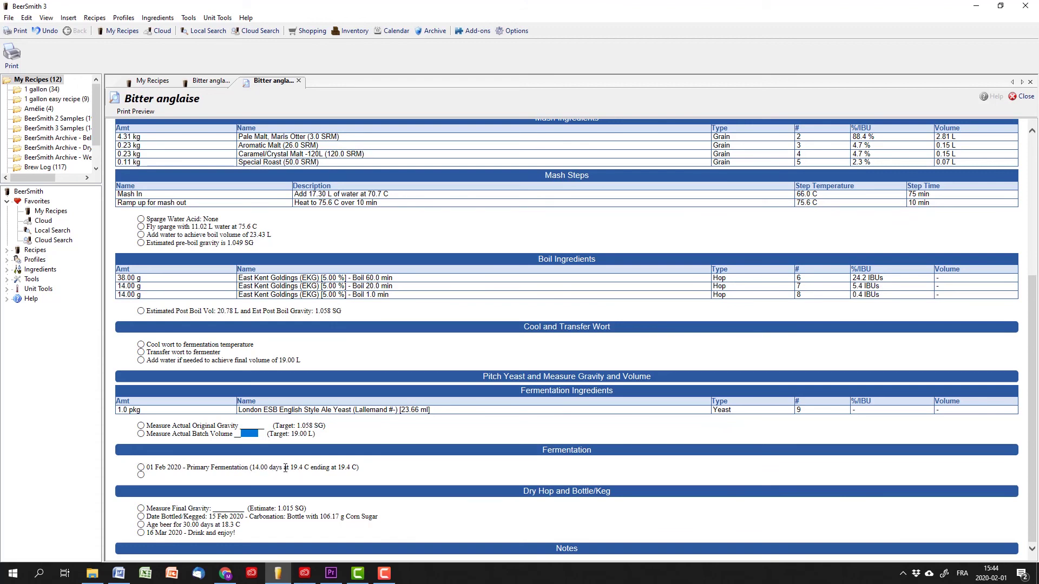
left_click_drag(286, 468, 309, 468)
- Examine the final gravity measurement, bottling date, corn sugar amount, aging period and drinking date in the brew steps
left_click_drag(220, 509, 247, 512)
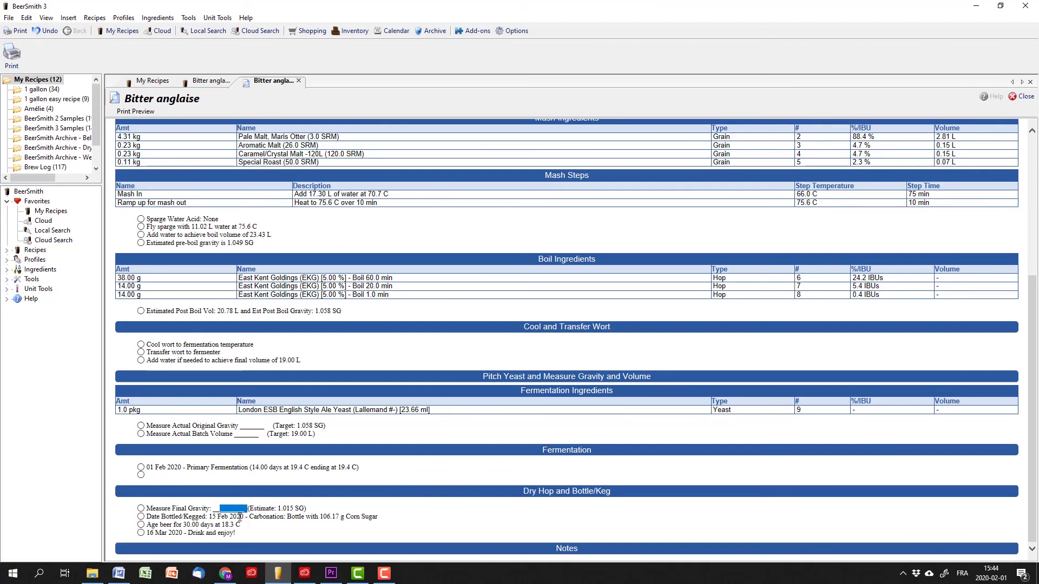
left_click_drag(255, 435, 244, 435)
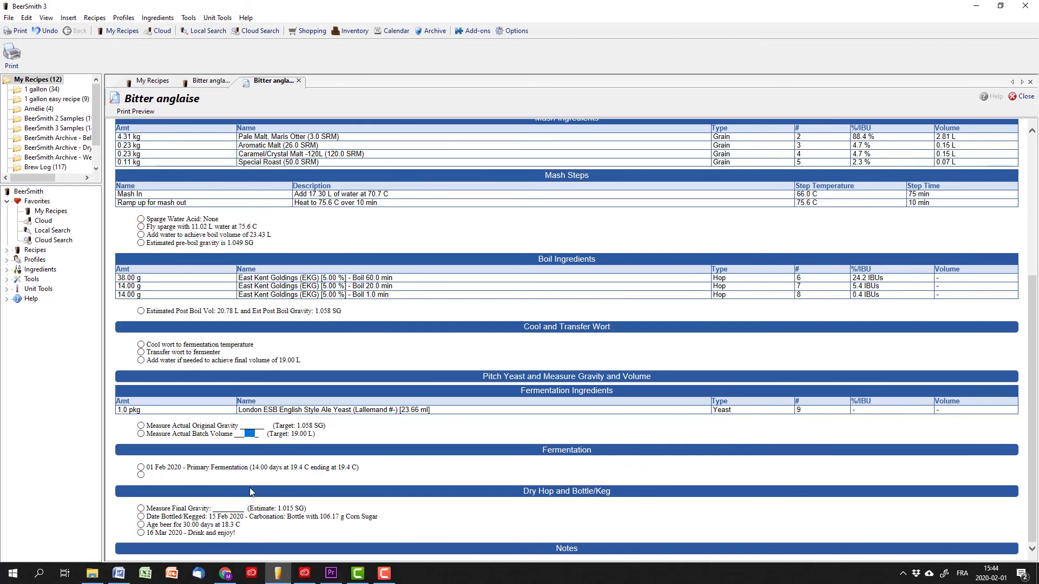
left_click_drag(219, 509, 163, 520)
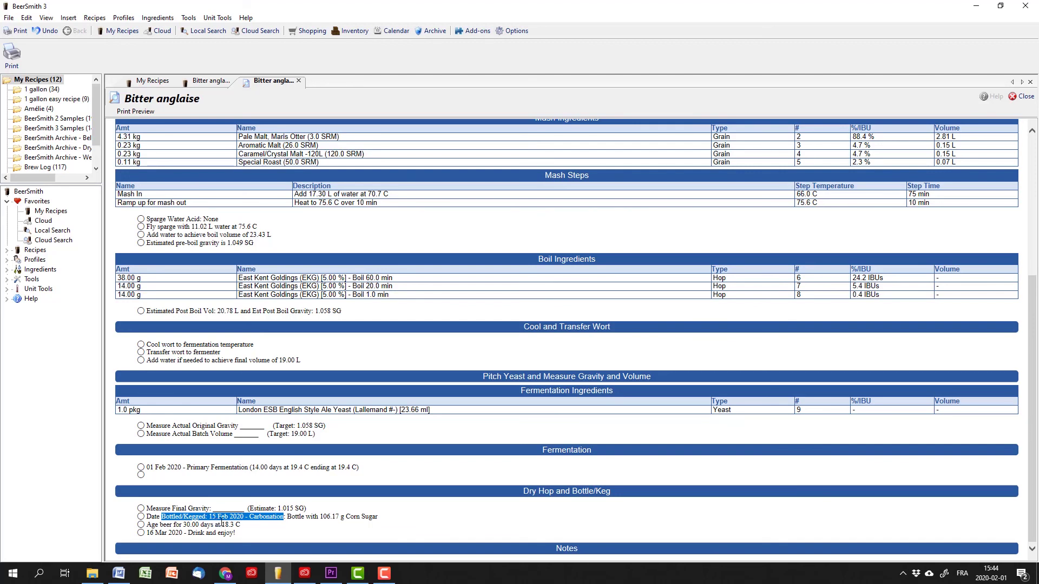
left_click_drag(240, 525, 158, 524)
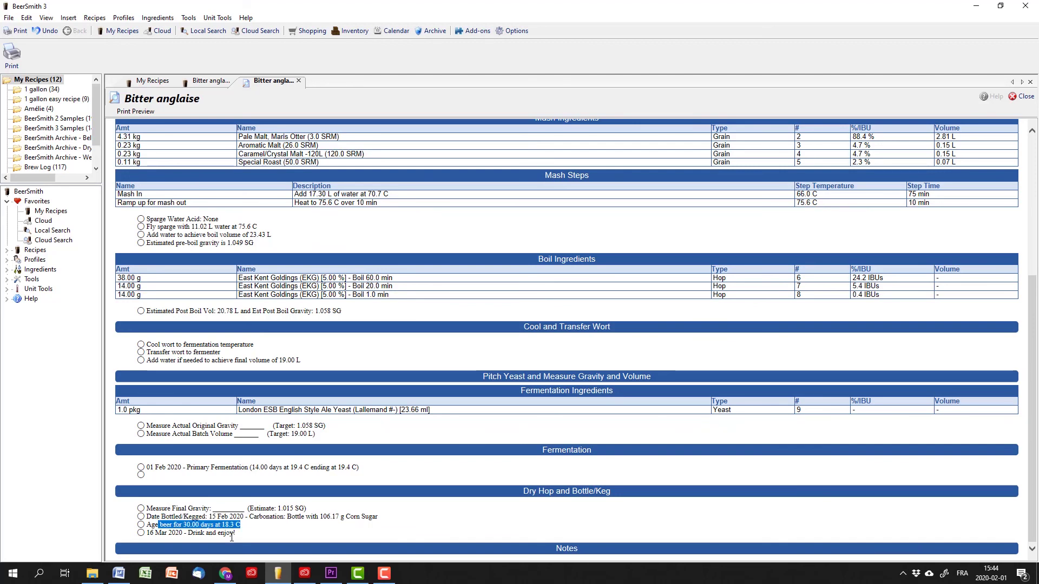
triple_click(342, 524)
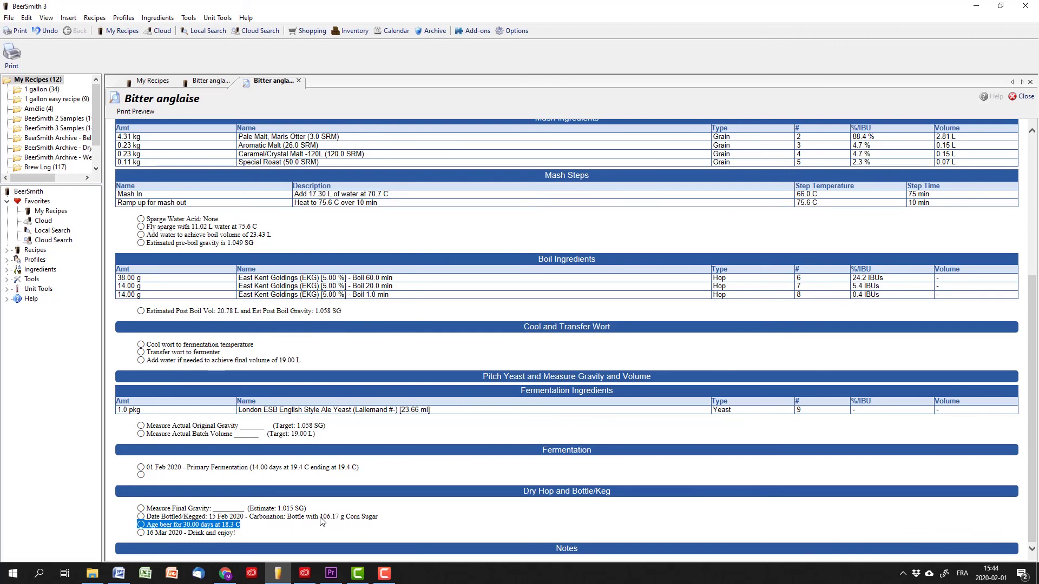
double_click(321, 518)
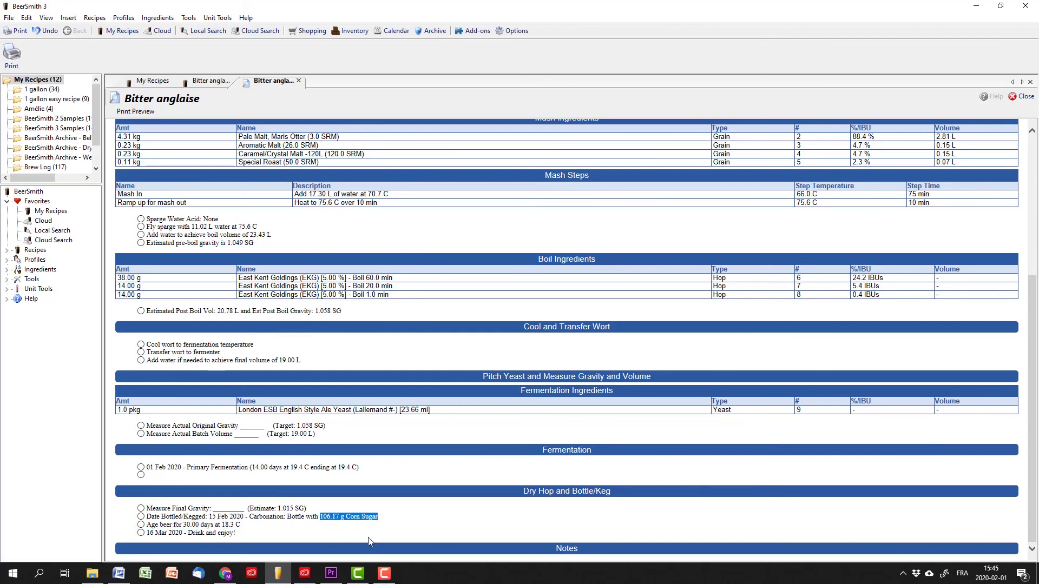
left_click_drag(243, 526, 173, 525)
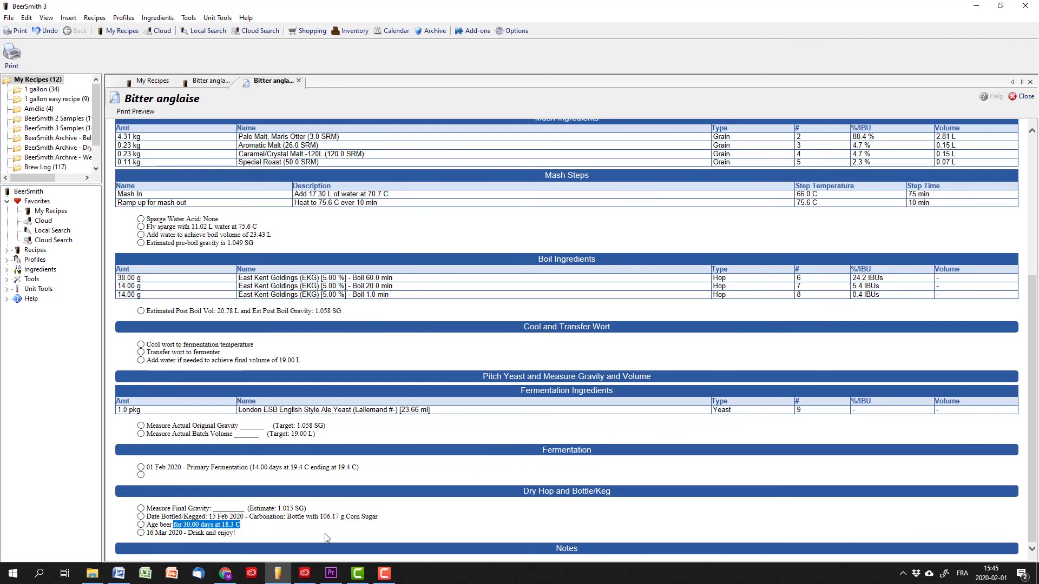
left_click_drag(237, 533, 145, 534)
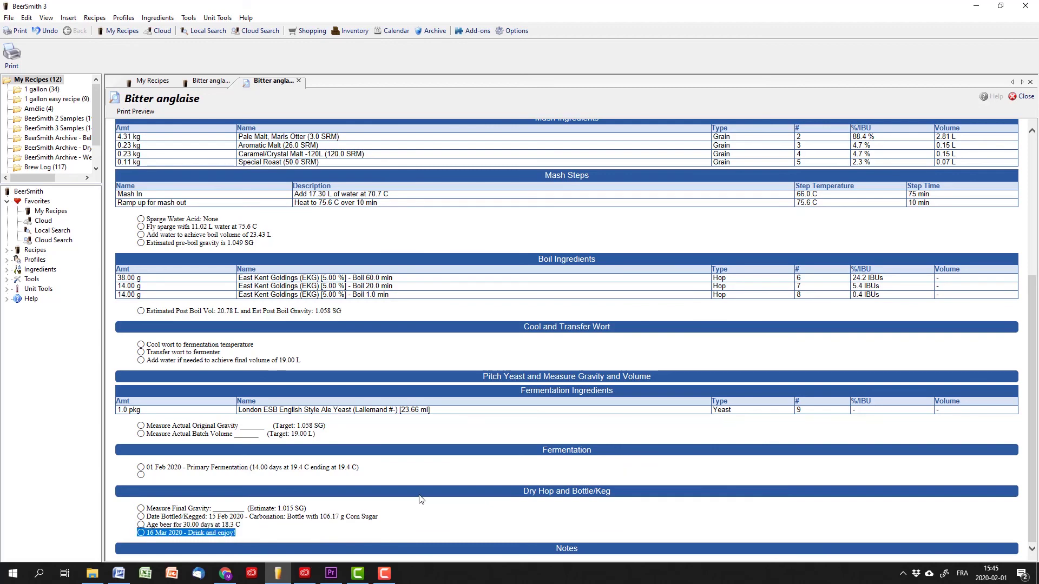
- Close the brew steps sheet and look through the recipe's session data, notes and water volumes
scroll(411, 476, "up", 1)
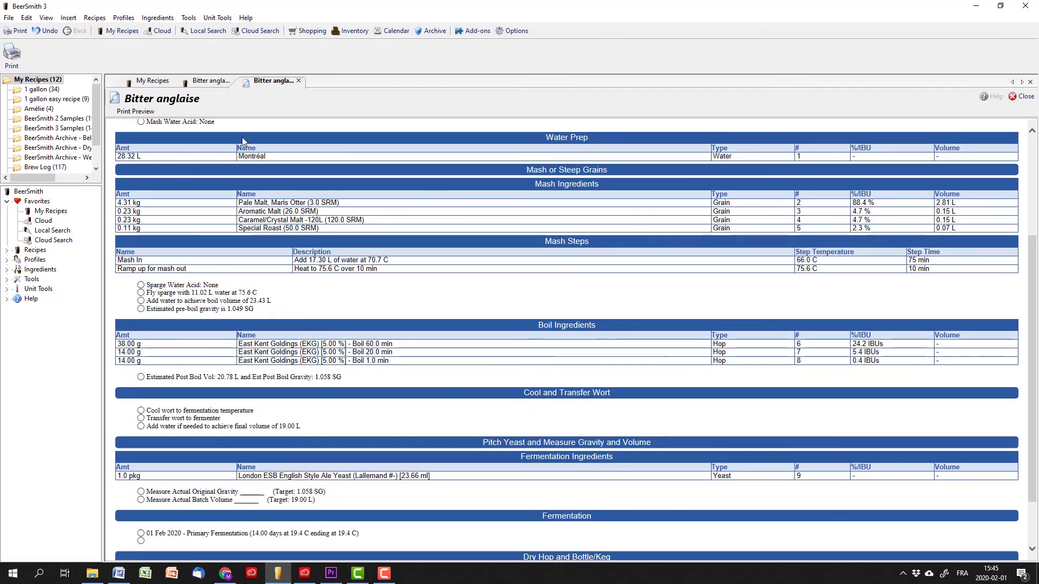
left_click(299, 81)
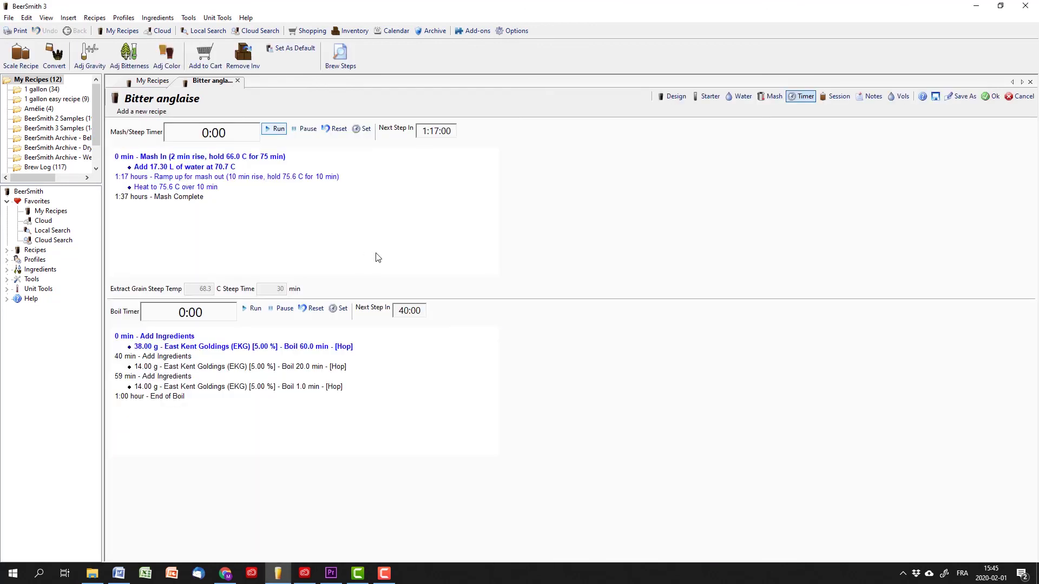
left_click(837, 98)
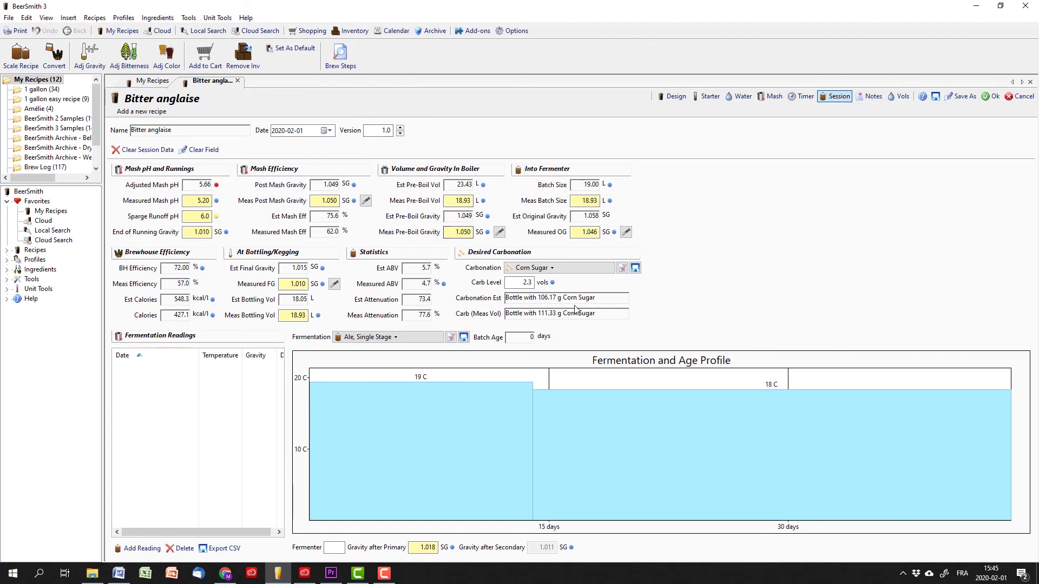
left_click(874, 97)
left_click(898, 96)
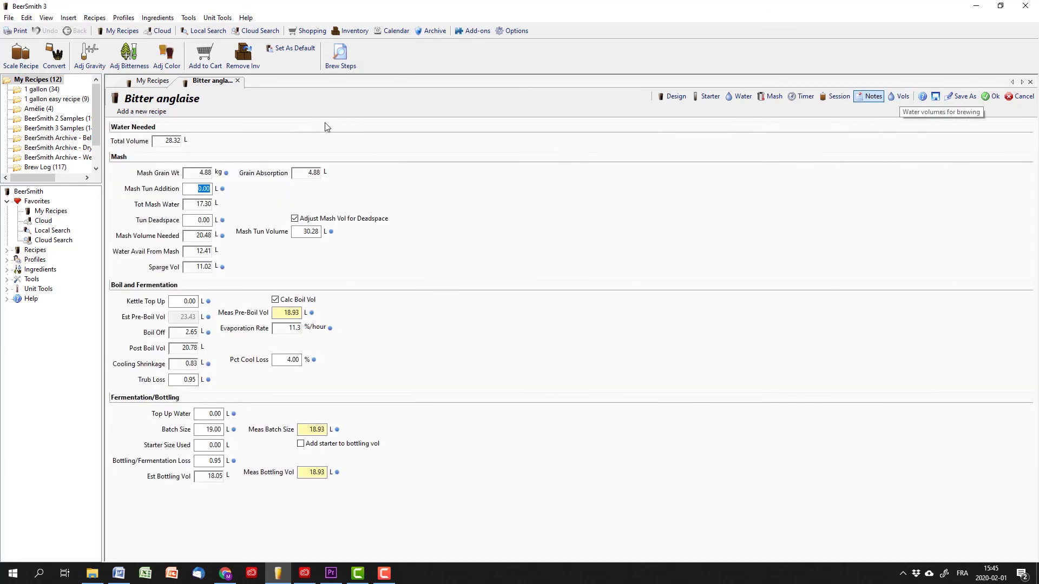